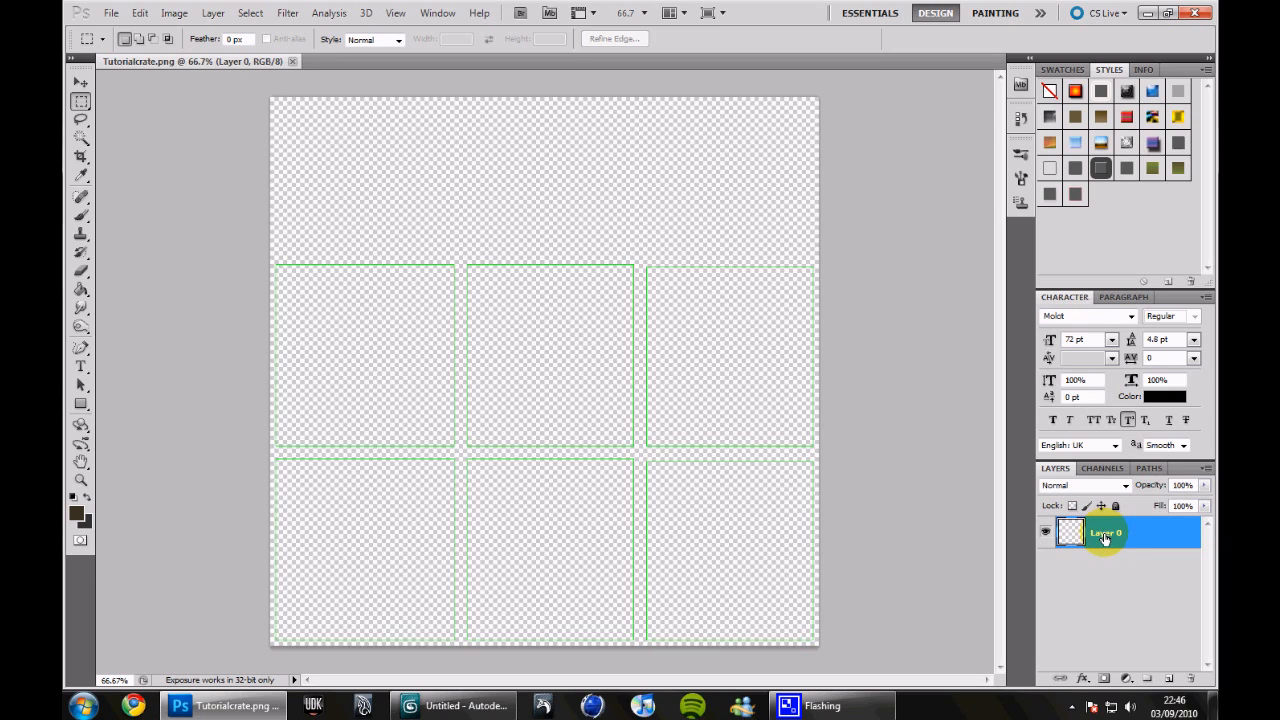
- Rename the wireframe layer as UVW and place it in a new group named Background
double_click(1105, 535)
key(Return)
click(1147, 680)
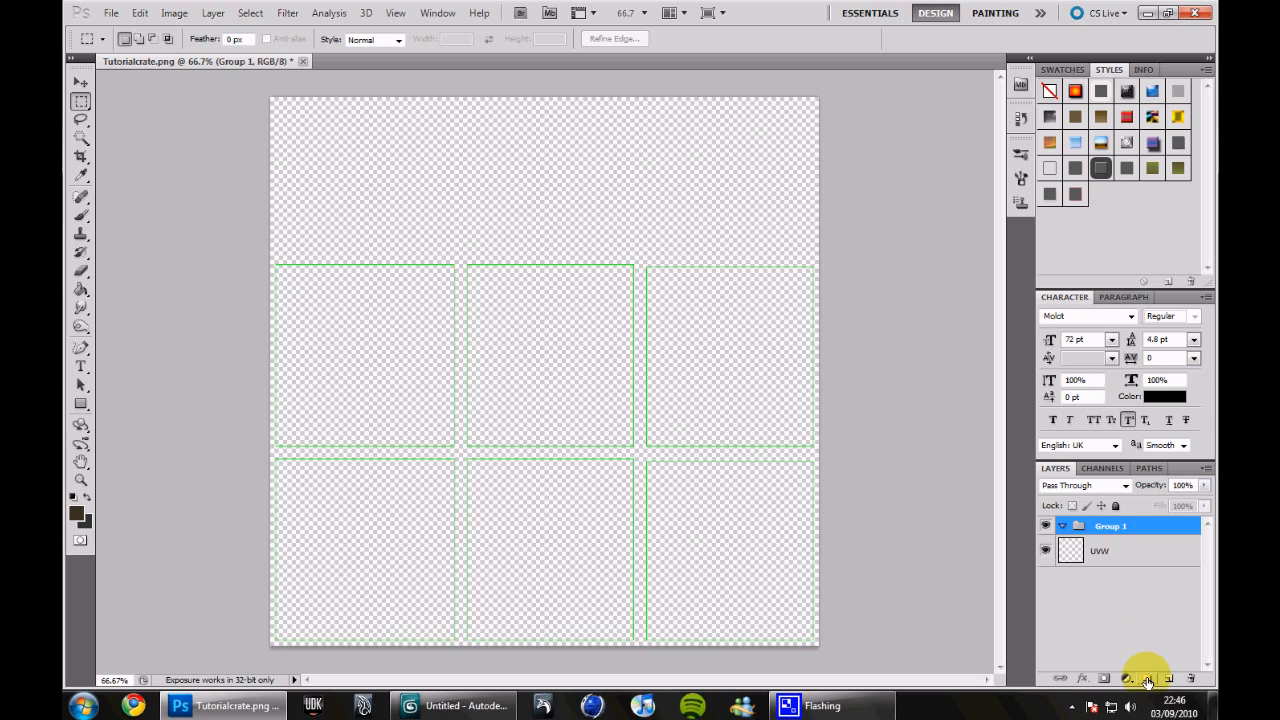
double_click(1114, 526)
text(Background)
key(Return)
drag(1070, 549, 1141, 525)
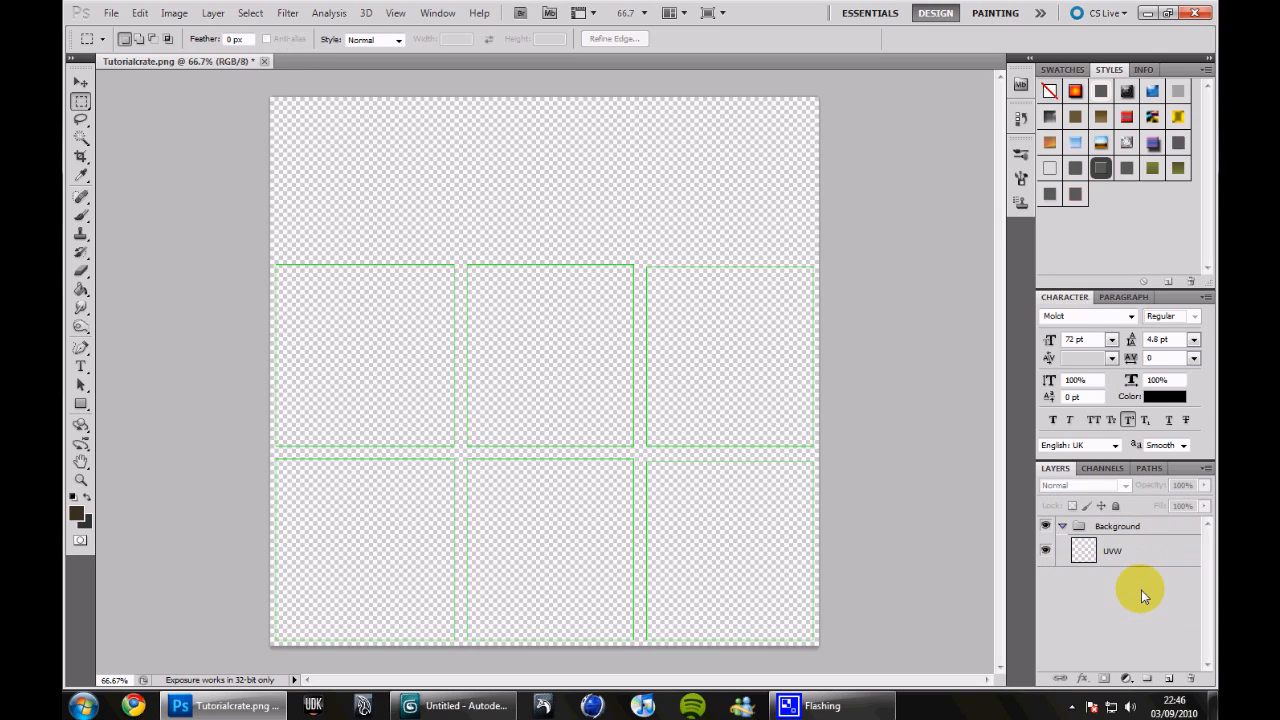
- Add a new layer in the Background group and fill it with black using the Paint Bucket
click(1168, 678)
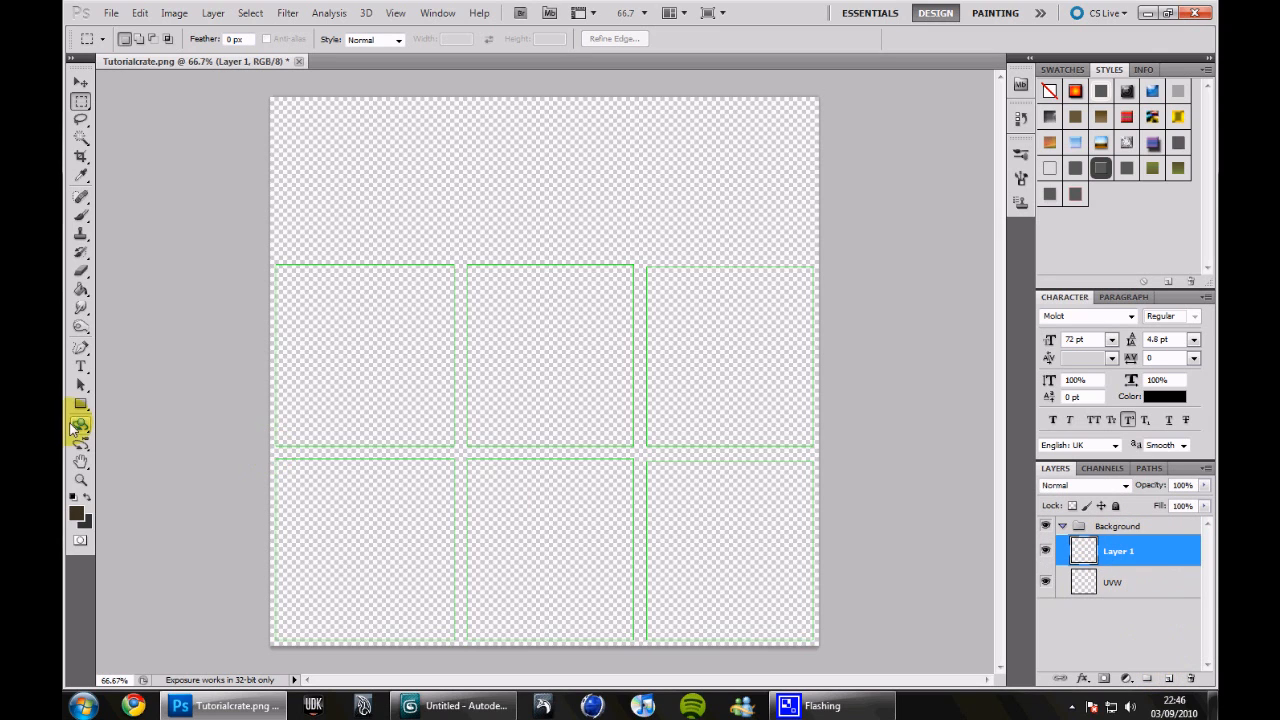
click(78, 288)
click(77, 514)
click(597, 486)
click(1030, 234)
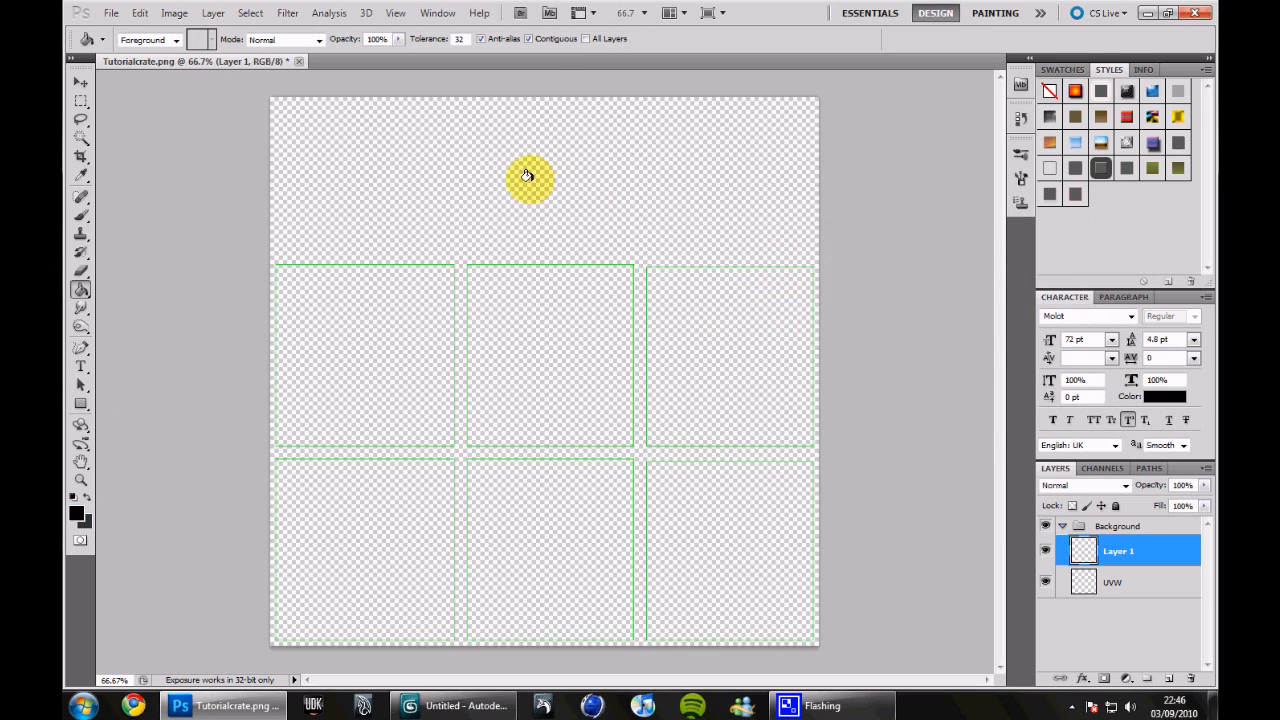
click(527, 176)
- Rename the black layer as Black BG and place it beneath UVW inside the Background group
double_click(1125, 552)
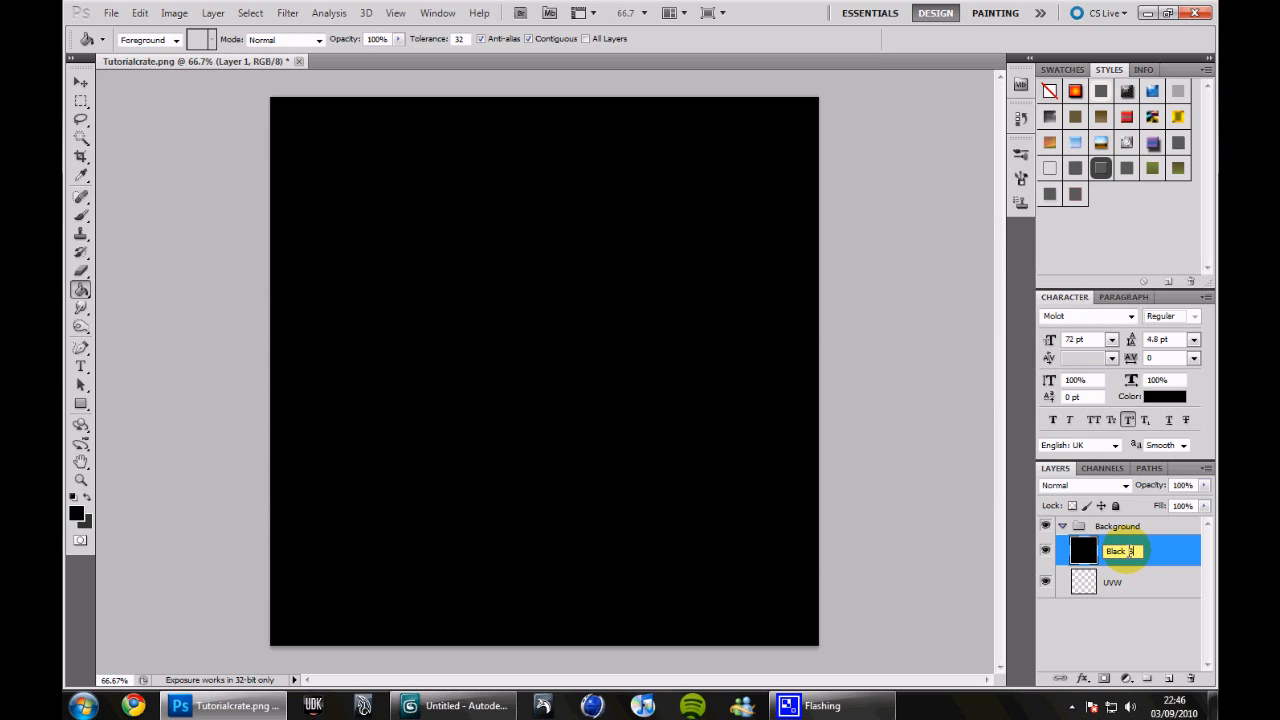
key(Return)
drag(1143, 551, 1145, 607)
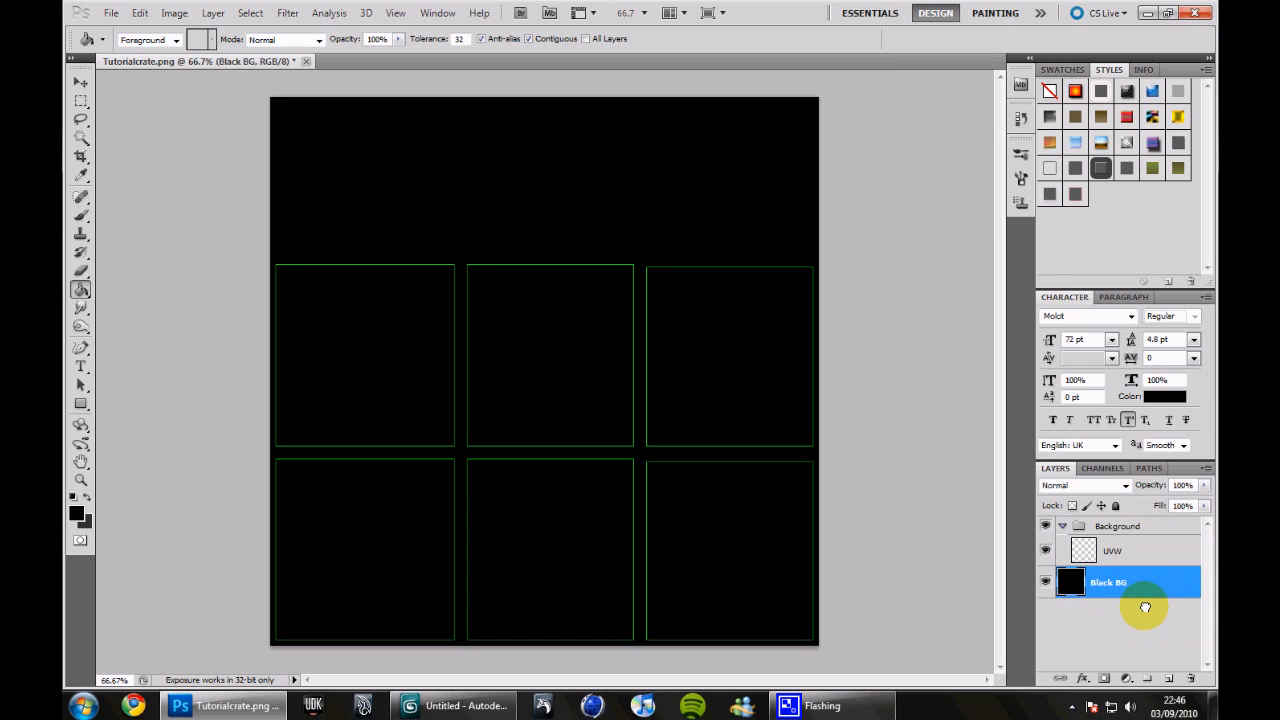
click(1140, 553)
drag(1106, 585, 1140, 527)
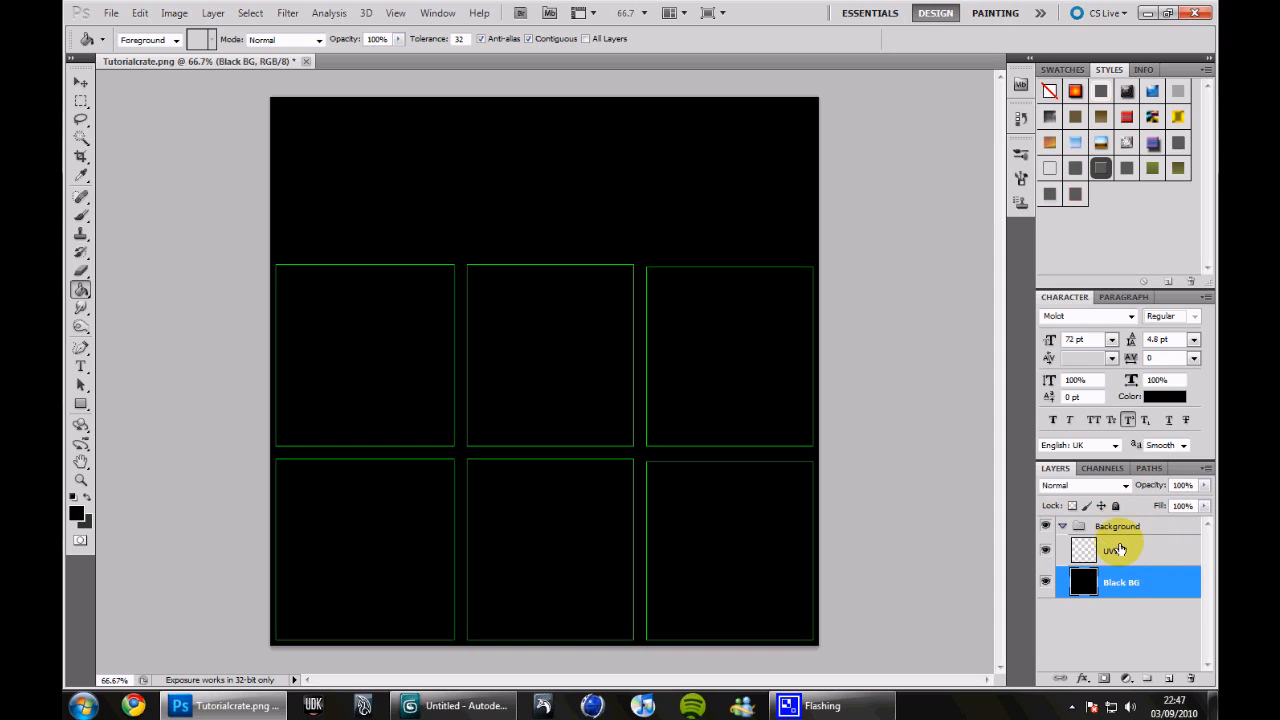
click(1118, 553)
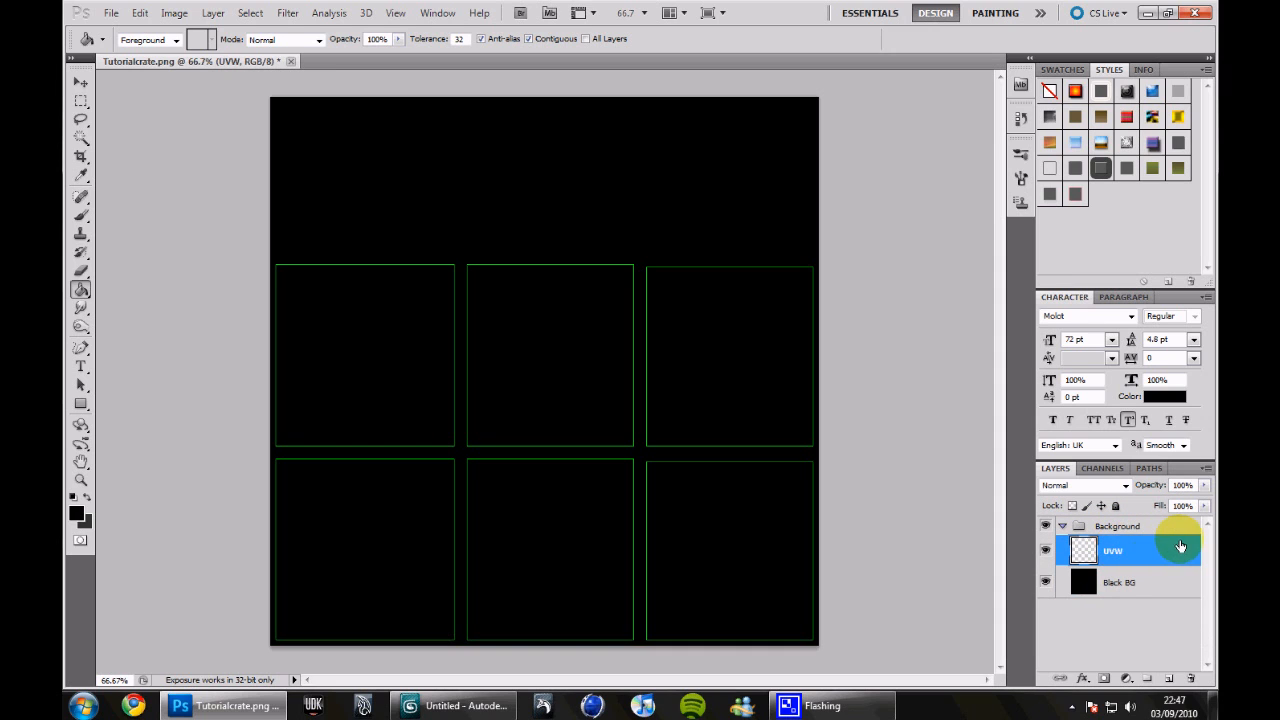
click(1118, 583)
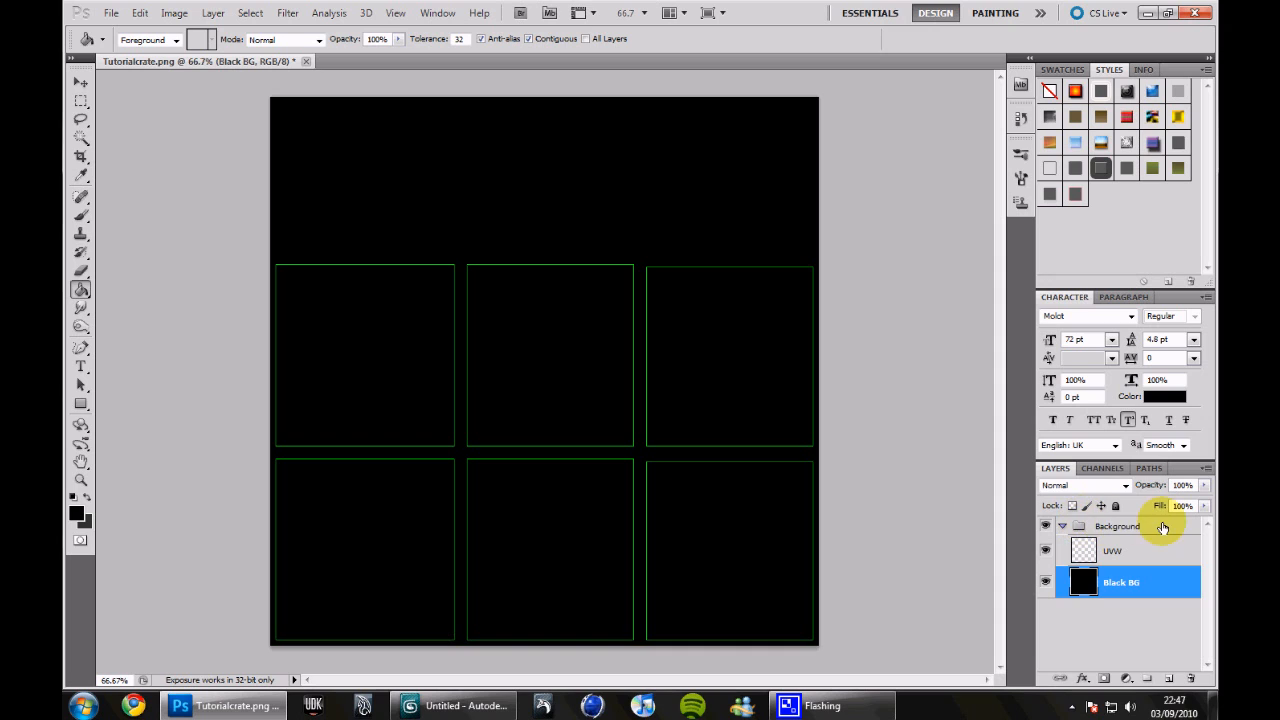
- Collapse the Background group and add a new group named Foreground above it
click(1064, 530)
click(1128, 569)
click(1147, 679)
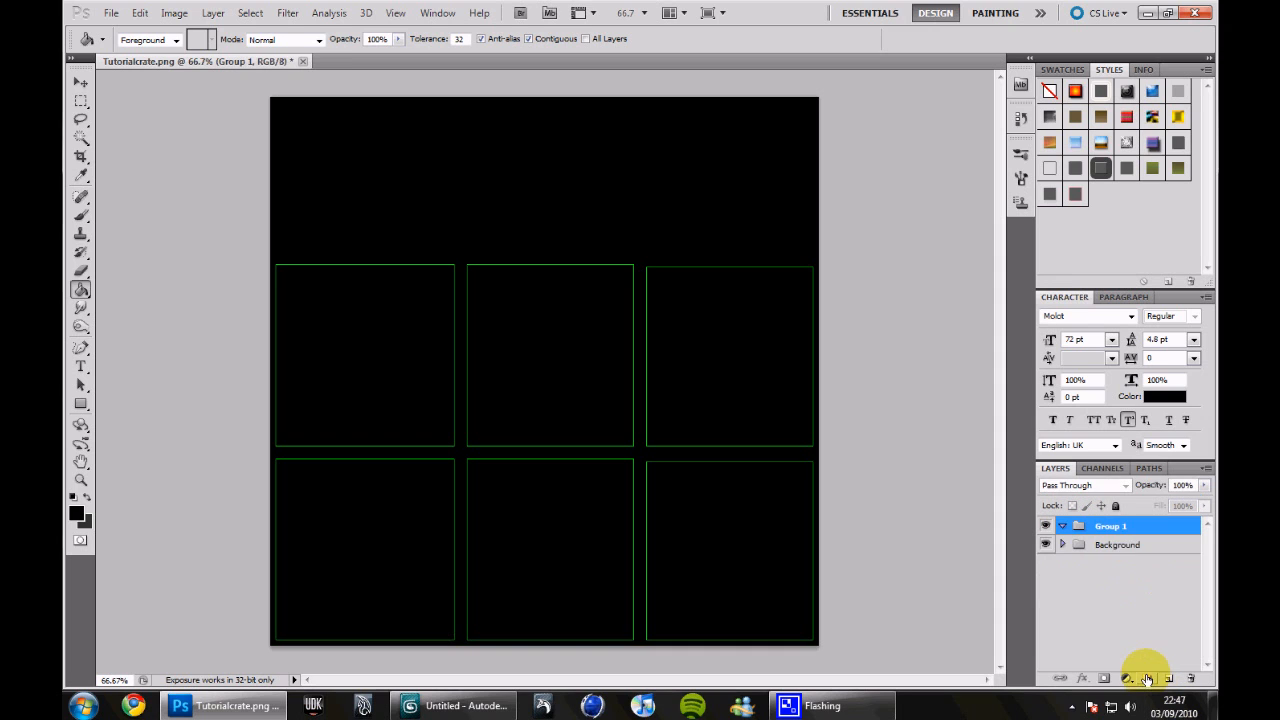
double_click(1108, 526)
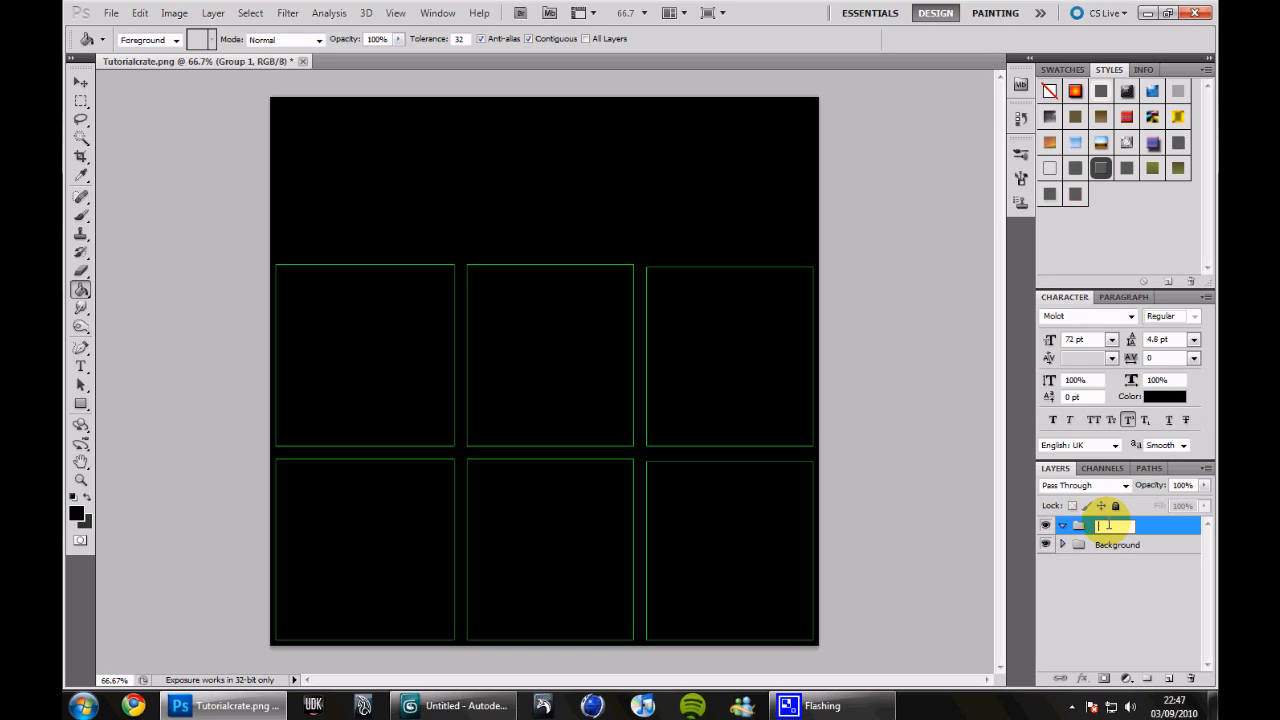
text(Foreground)
key(Return)
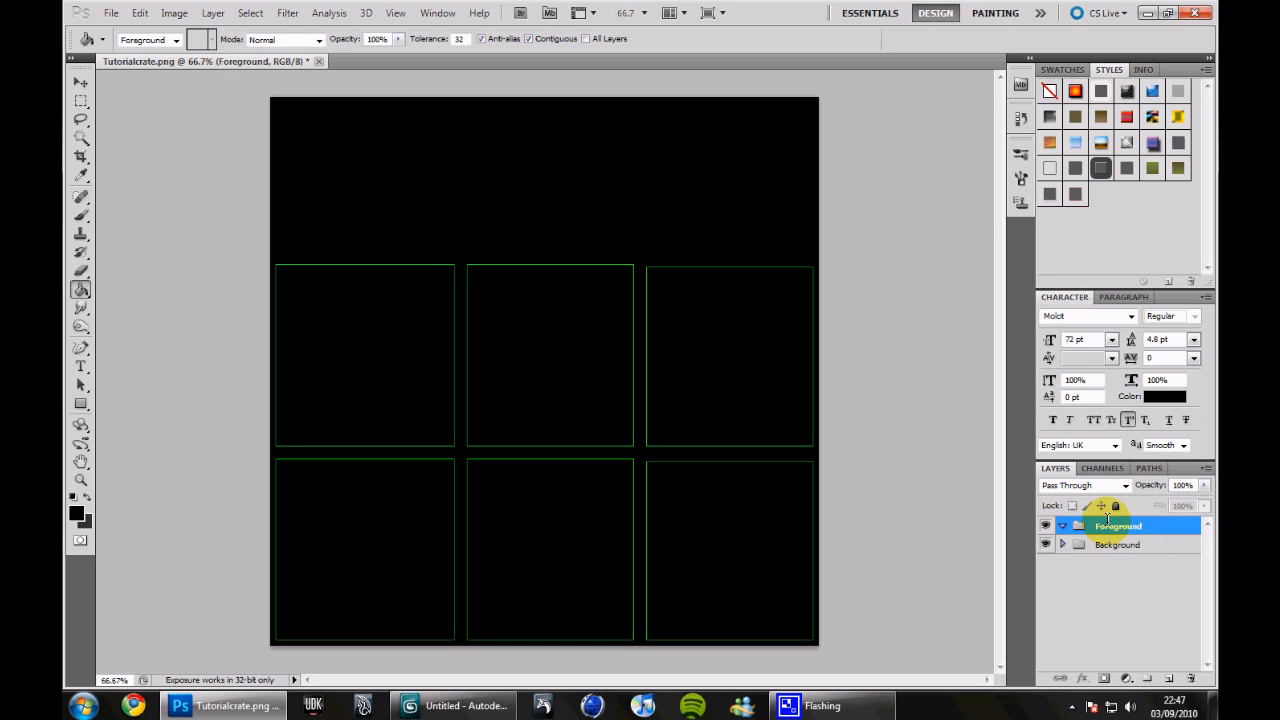
- Add another group named Detail above the Foreground group
click(1147, 679)
double_click(1106, 527)
text(Detail)
key(Return)
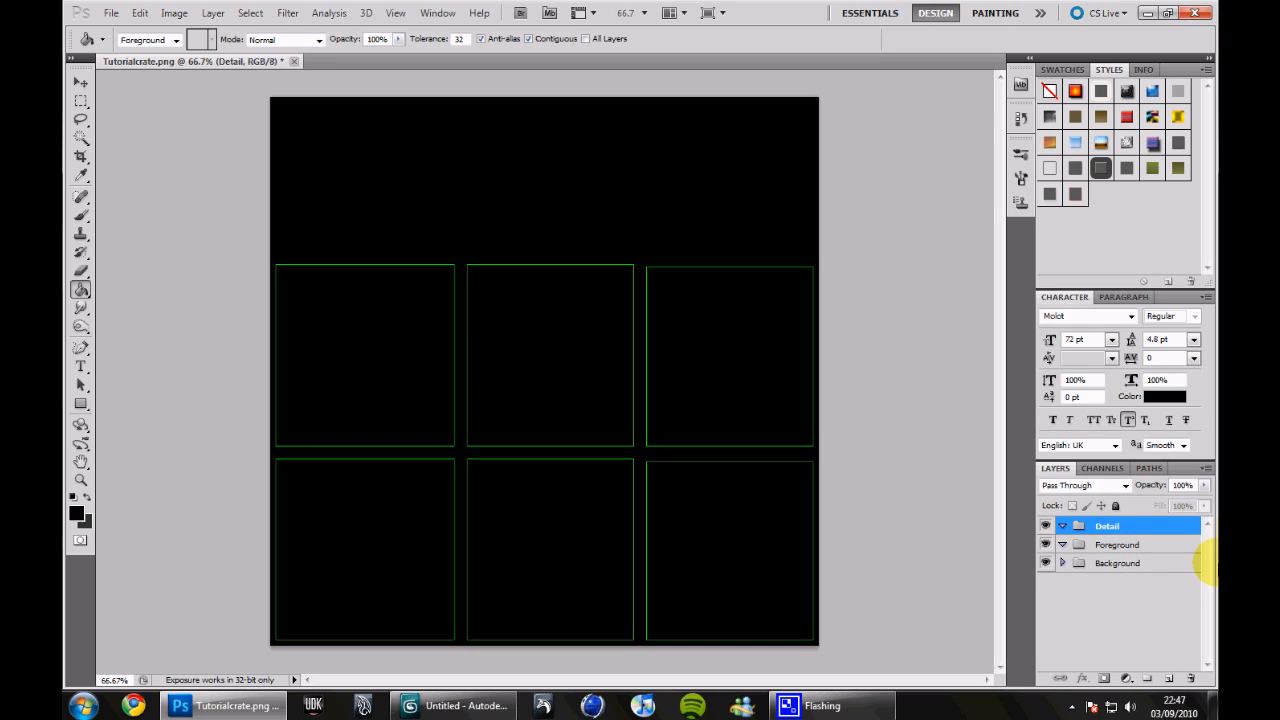
- Add a new layer in the Foreground group and set the foreground color to the muted brown 746b4f
click(1148, 546)
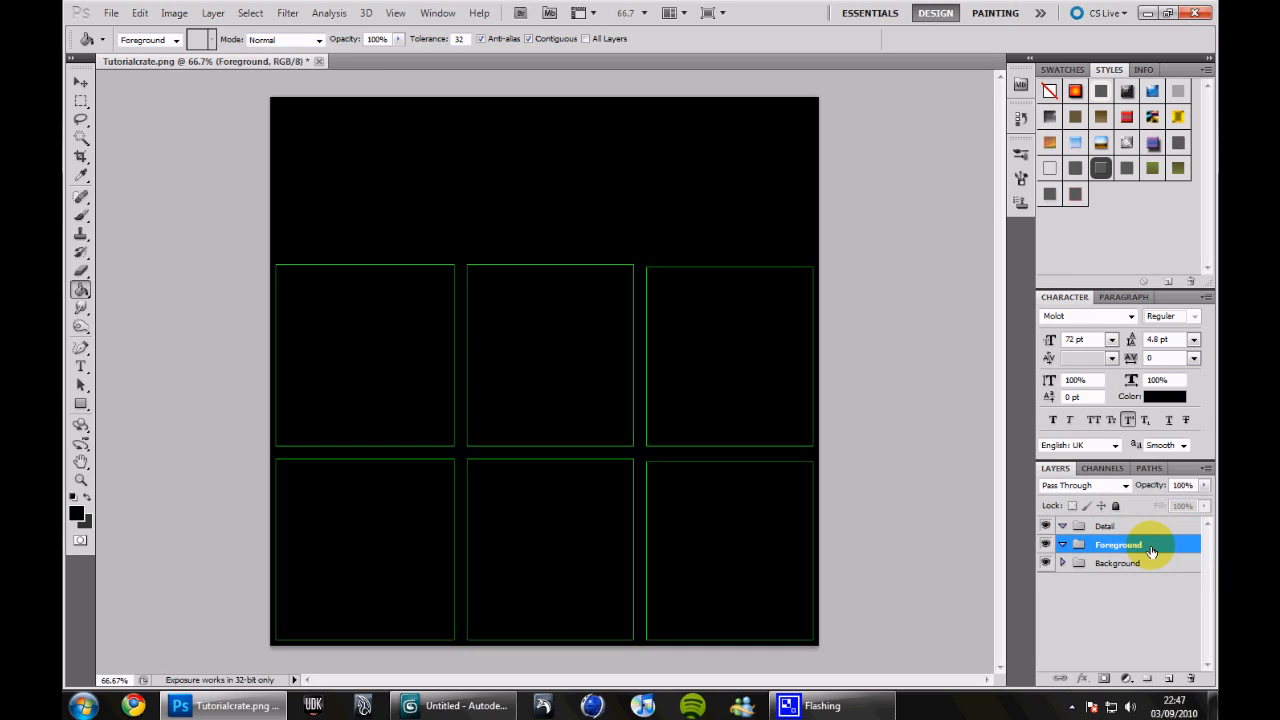
click(1169, 679)
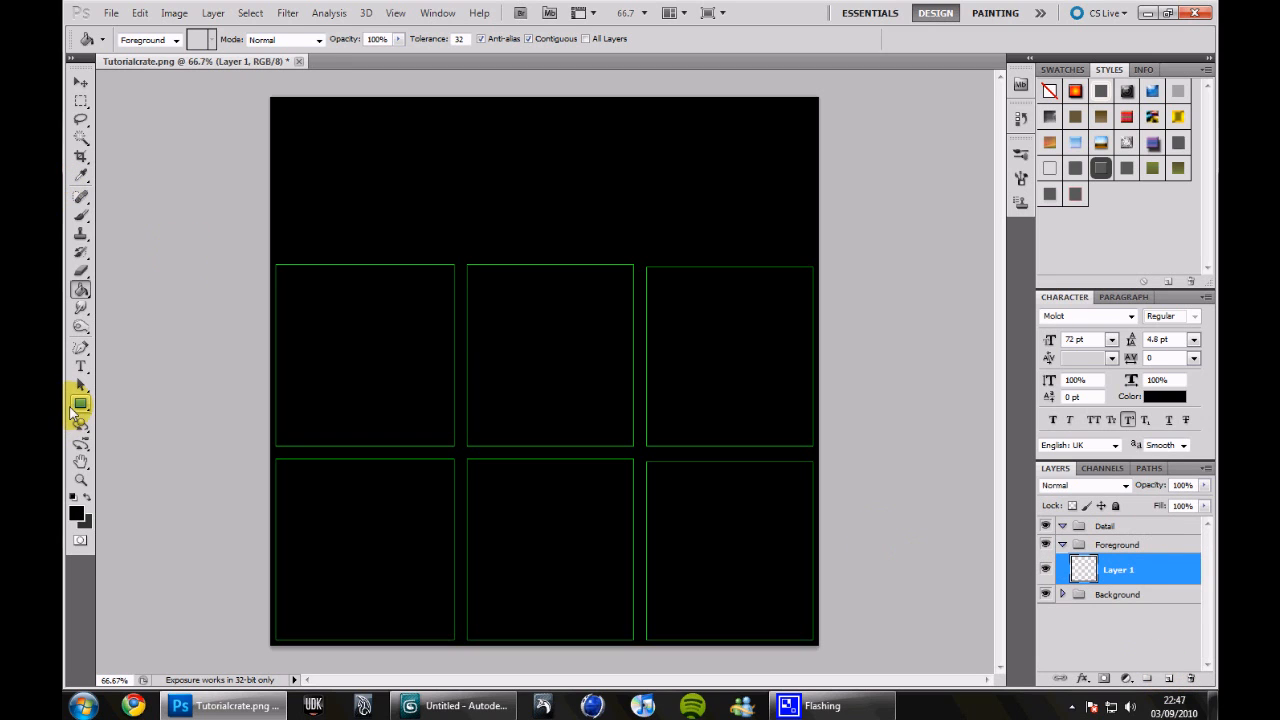
click(80, 404)
click(76, 512)
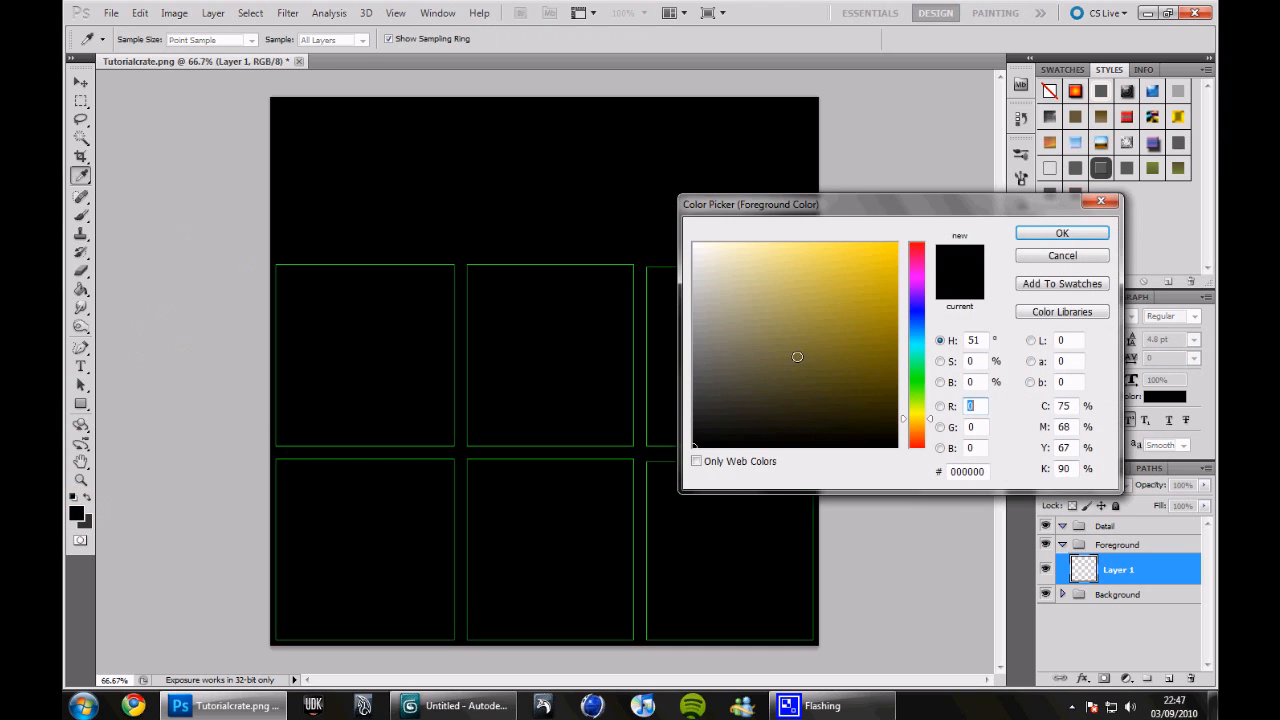
mouse_move(749, 374)
mouse_down()
mouse_move(766, 369)
mouse_move(752, 304)
mouse_move(770, 366)
mouse_move(777, 349)
mouse_move(751, 360)
mouse_move(768, 359)
mouse_up()
click(257, 386)
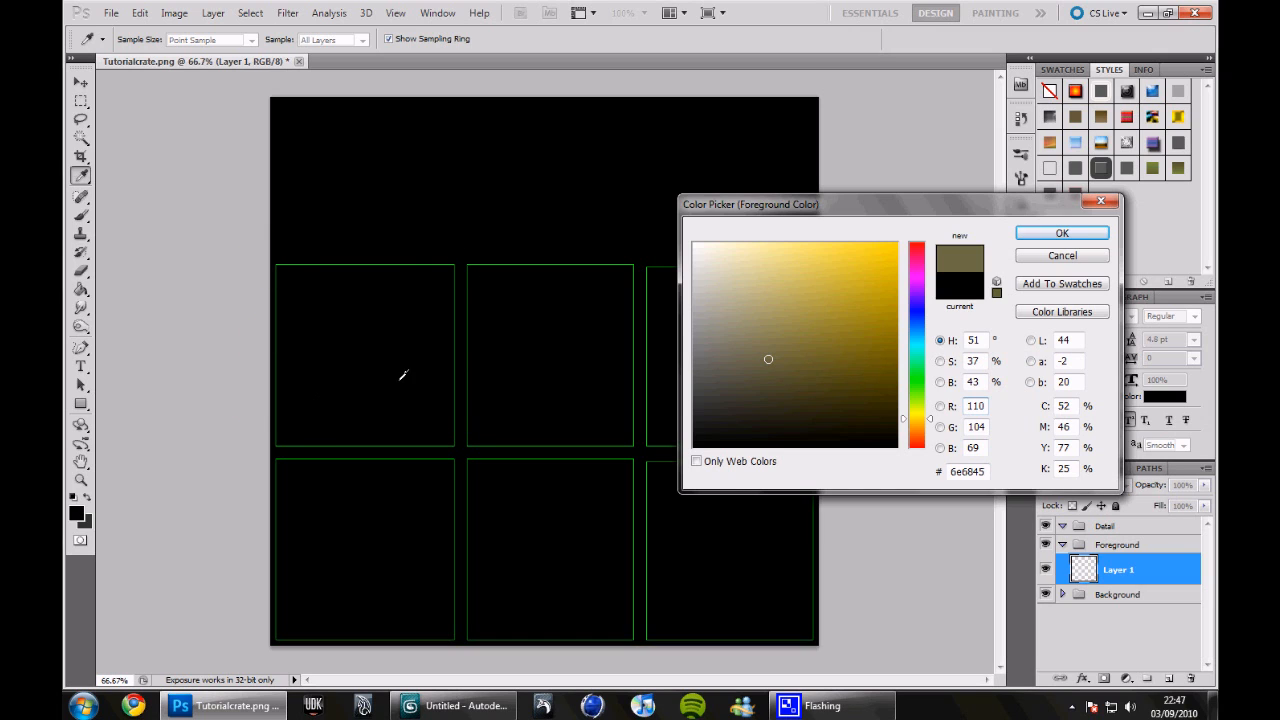
mouse_move(840, 250)
mouse_down()
mouse_move(832, 262)
mouse_move(923, 229)
mouse_up()
click(916, 242)
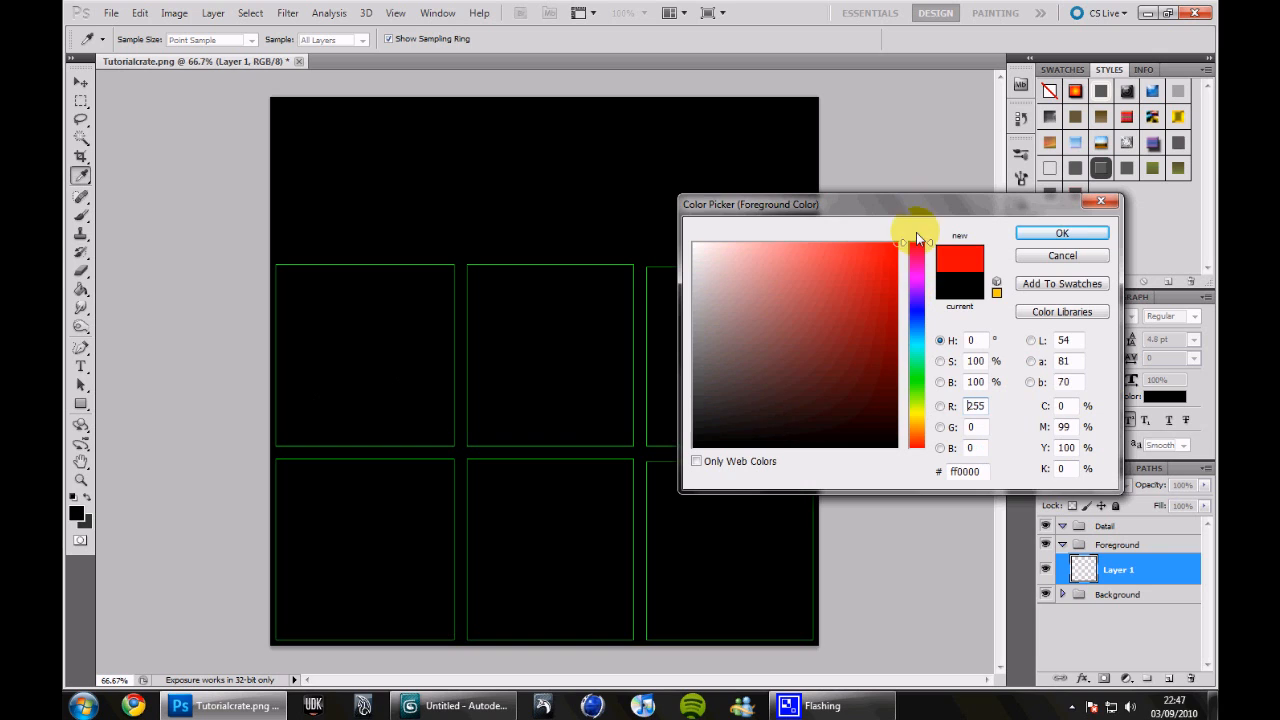
drag(917, 330, 920, 415)
mouse_move(785, 365)
mouse_down()
mouse_move(754, 349)
mouse_move(737, 314)
mouse_move(771, 351)
mouse_move(760, 337)
mouse_up()
drag(916, 415, 918, 424)
mouse_move(760, 340)
mouse_down()
mouse_move(768, 374)
mouse_move(758, 354)
mouse_up()
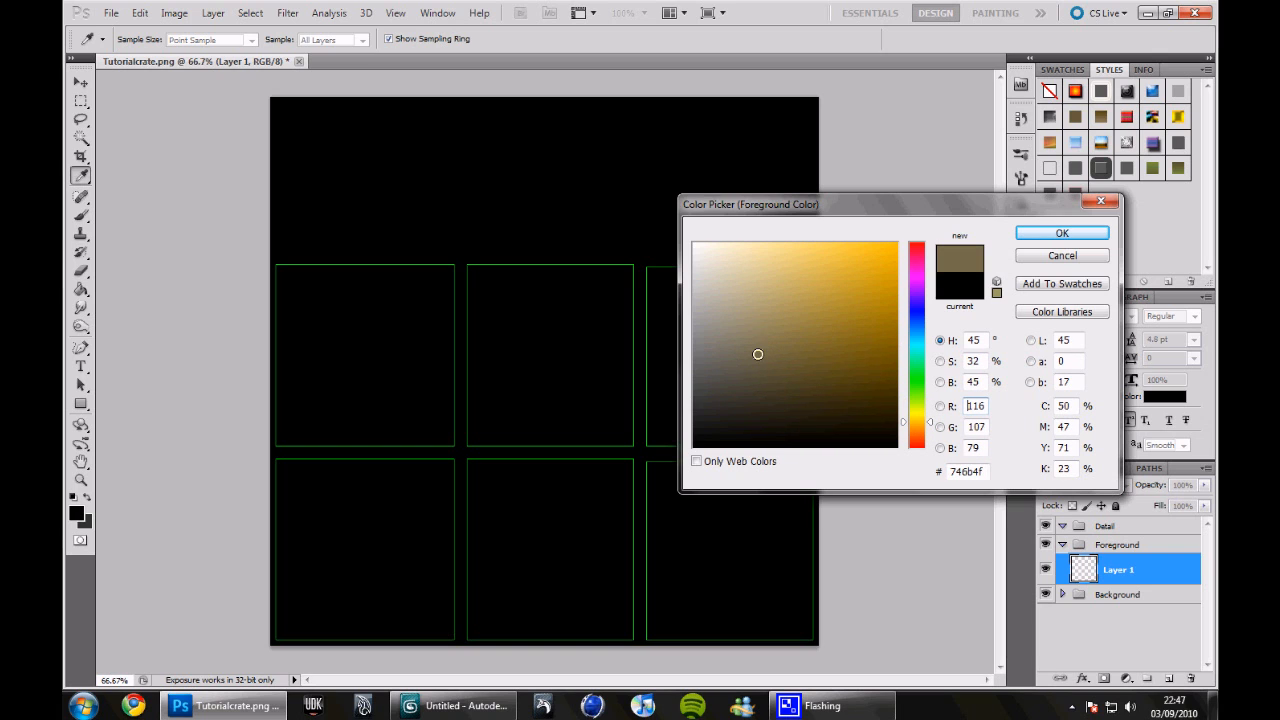
click(1064, 233)
- Draw a brown rectangle shape over each of the six UV squares, slightly overlapping their green outlines
key(u)
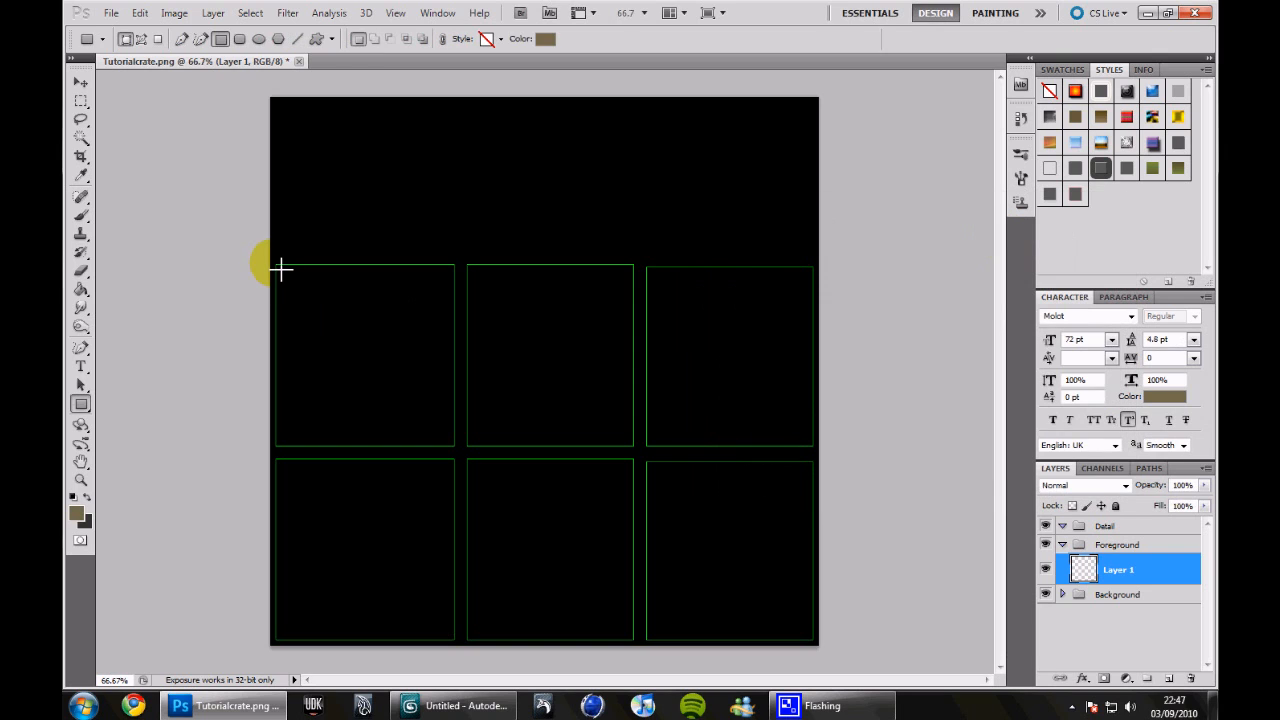
drag(274, 263, 458, 449)
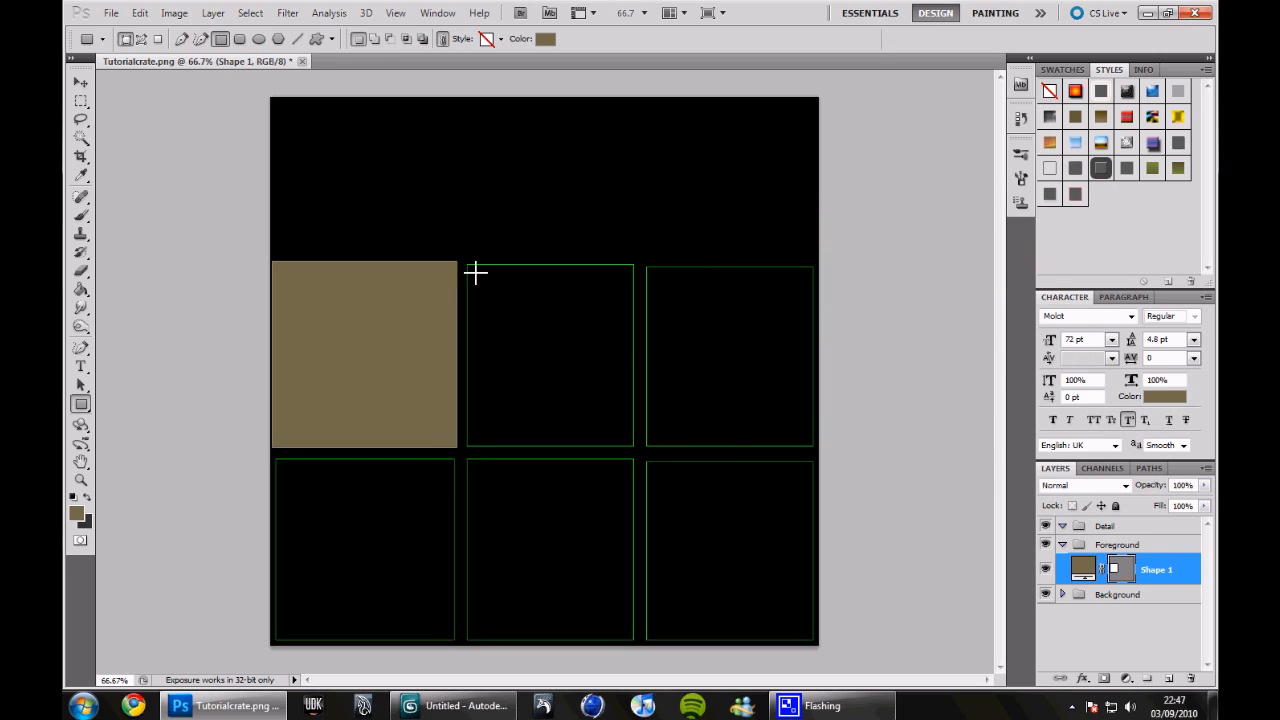
drag(471, 267, 640, 453)
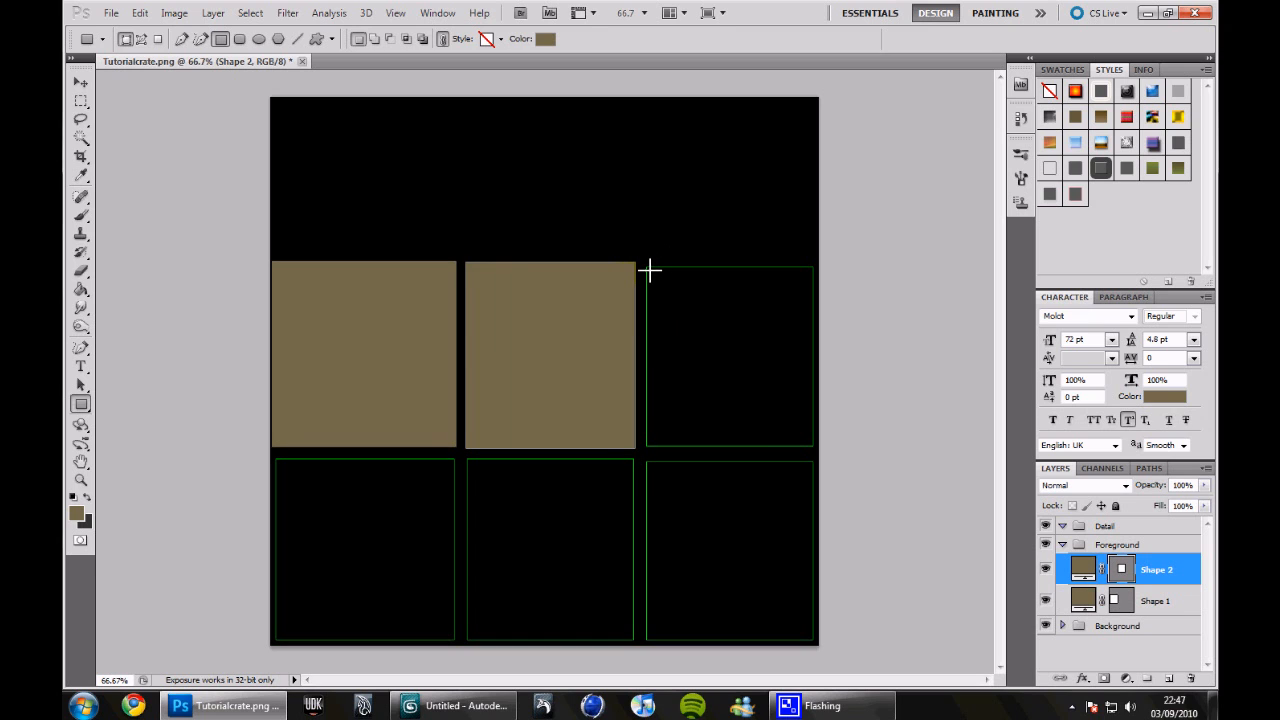
drag(646, 266, 821, 453)
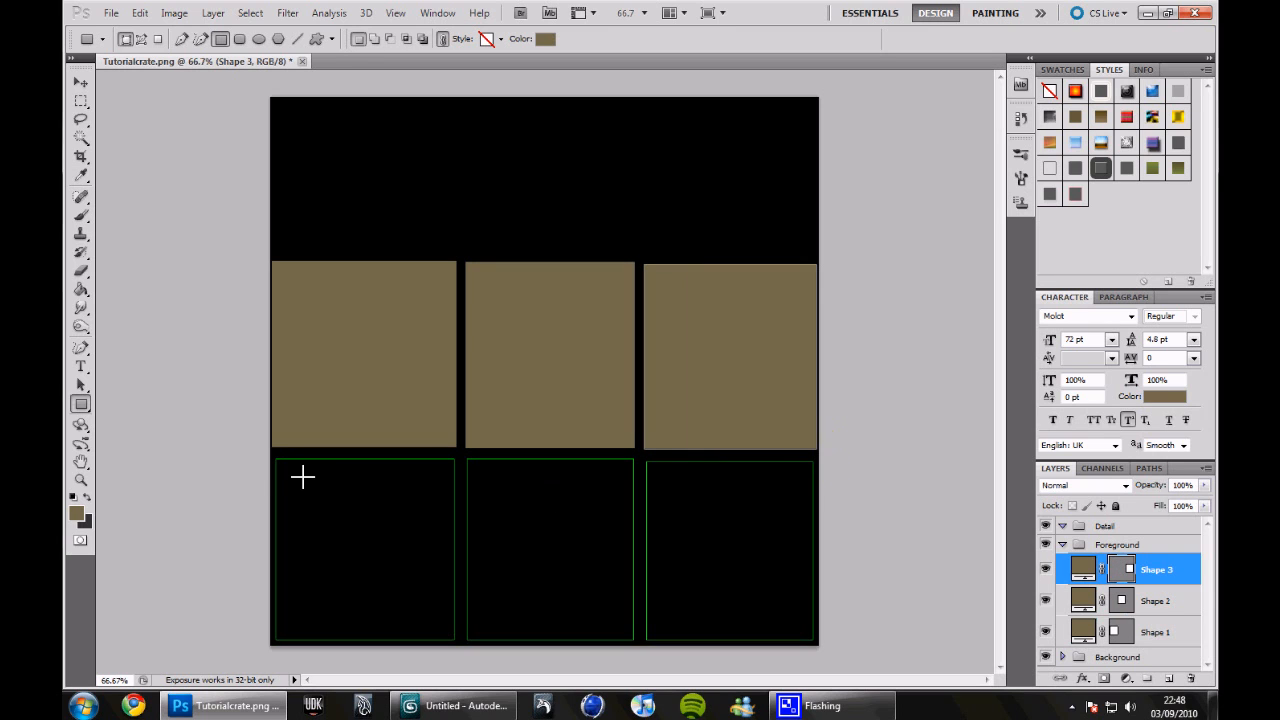
drag(274, 457, 460, 648)
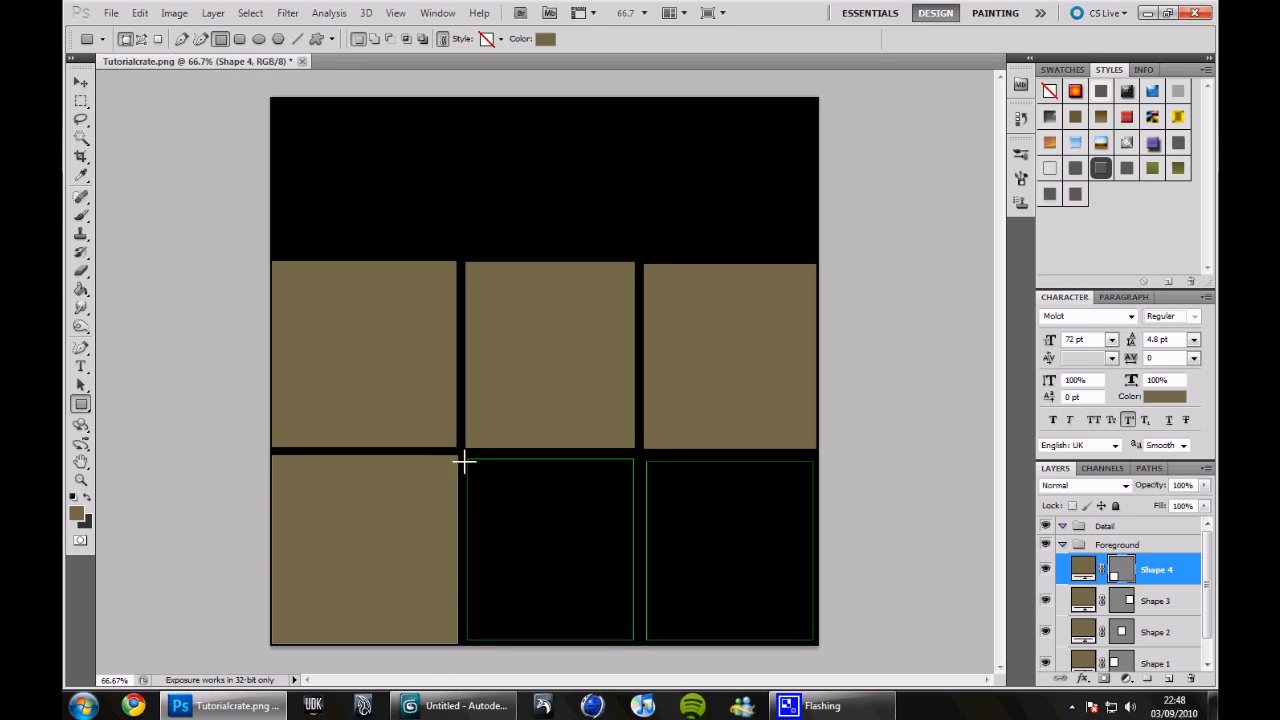
drag(465, 457, 636, 643)
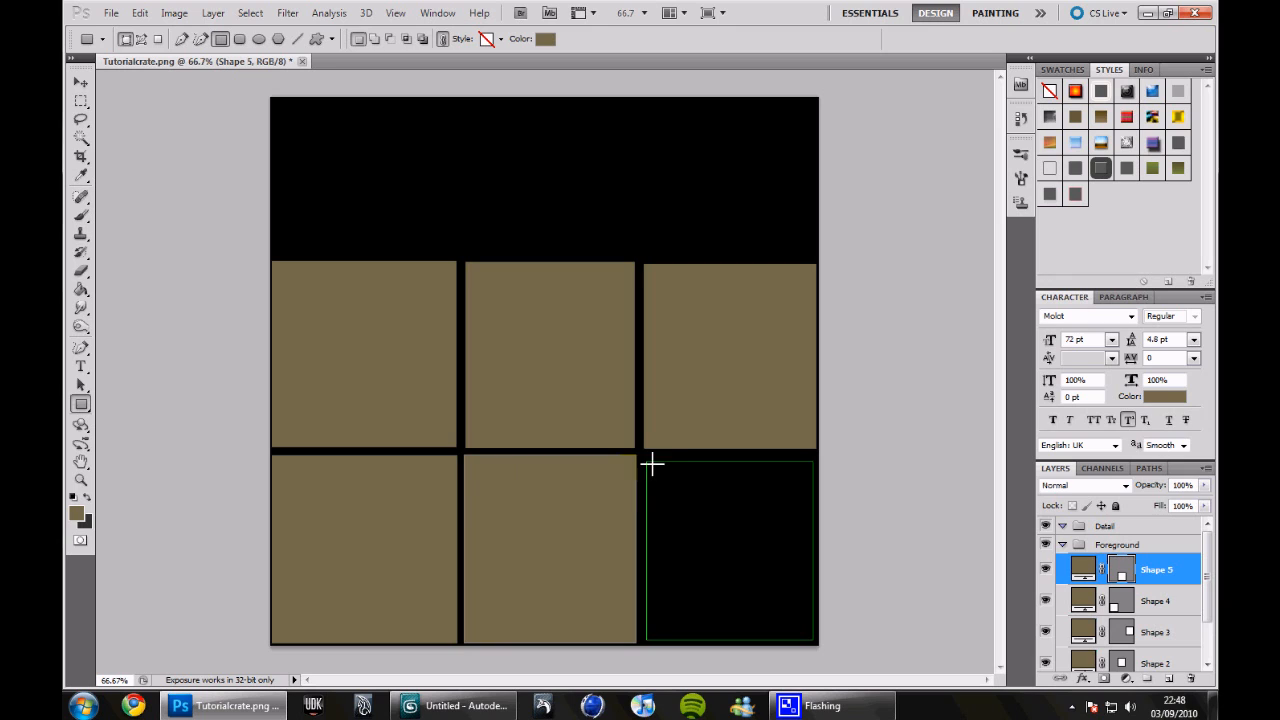
drag(651, 465, 811, 649)
- Collapse the Foreground group and add a new empty layer inside the Detail group
click(80, 84)
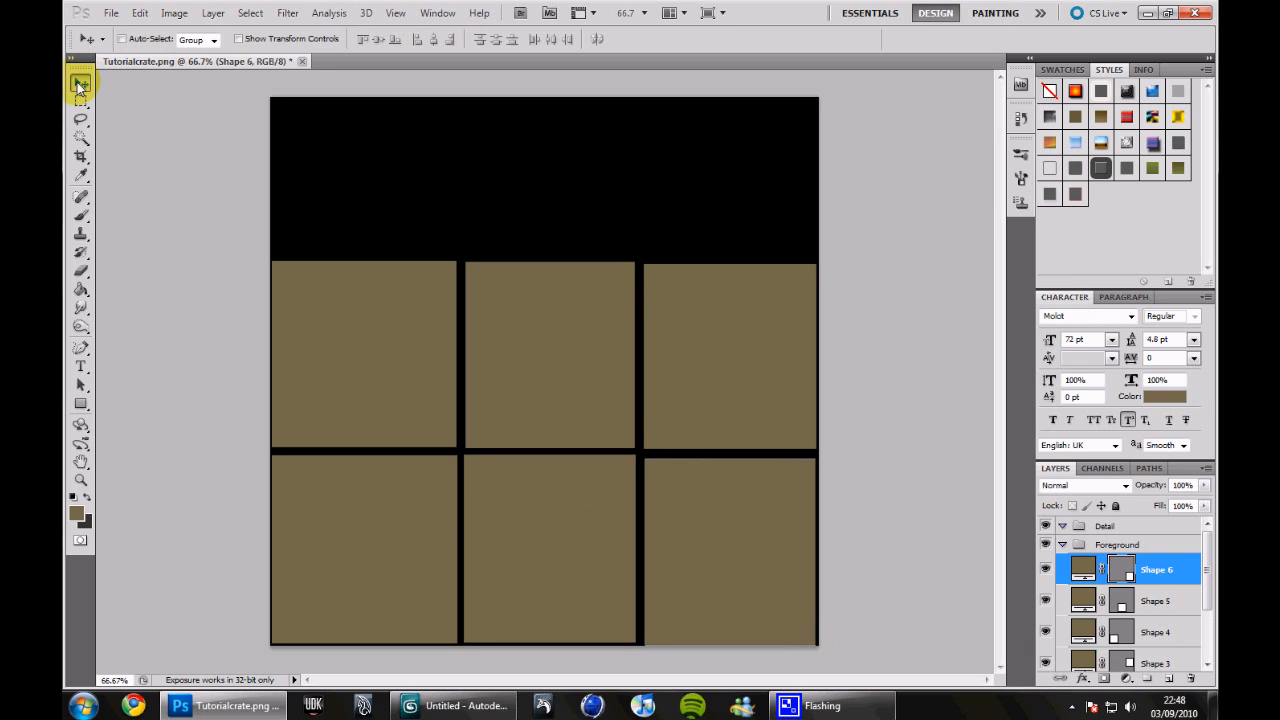
click(1140, 601)
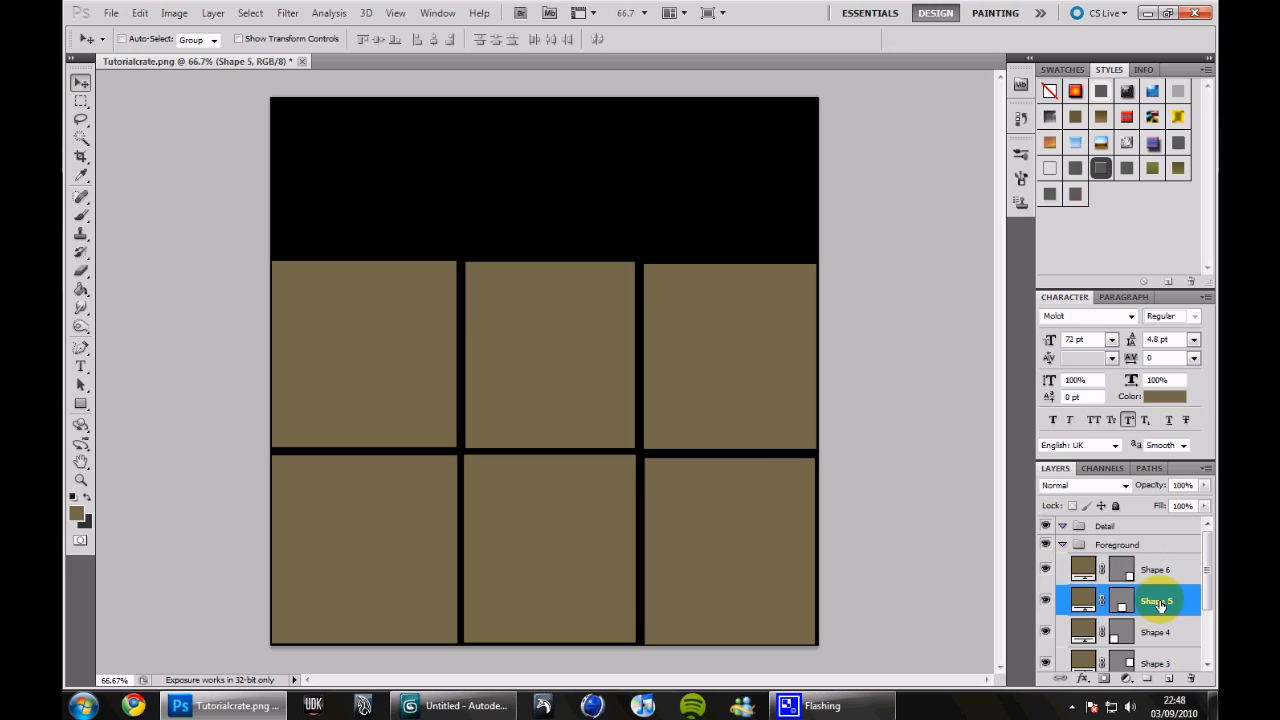
click(1063, 546)
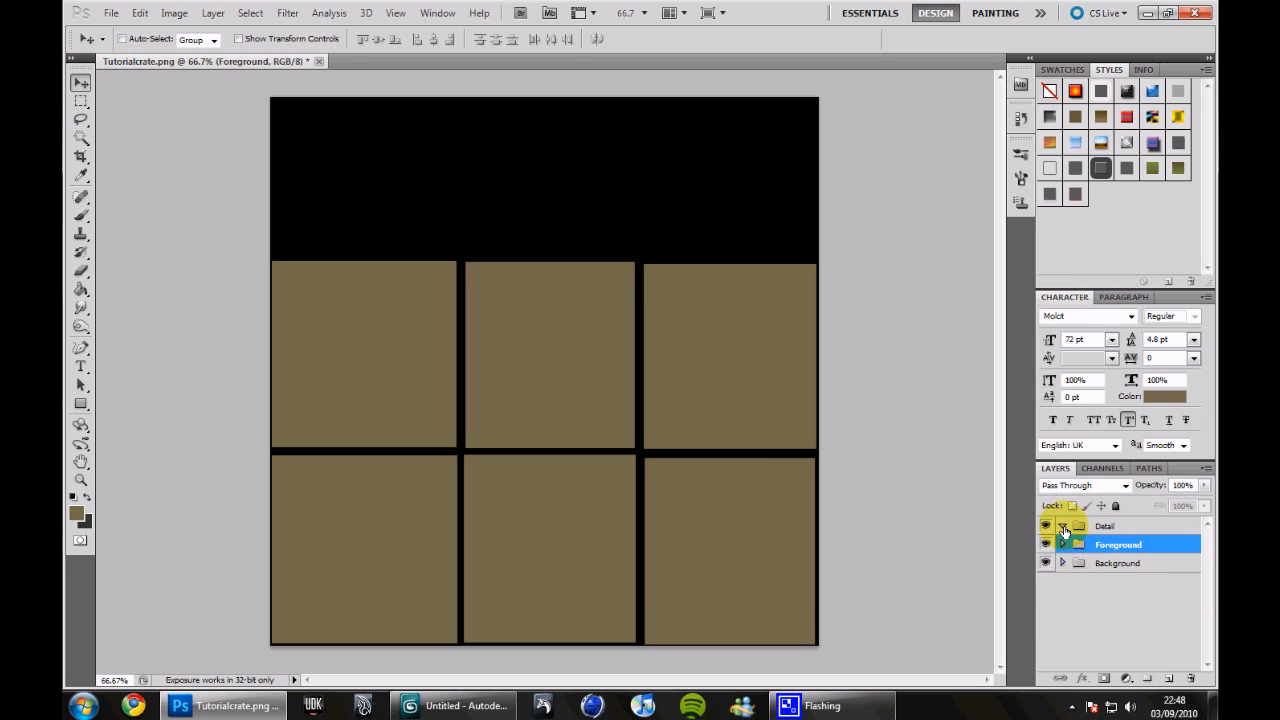
click(1103, 526)
click(1169, 679)
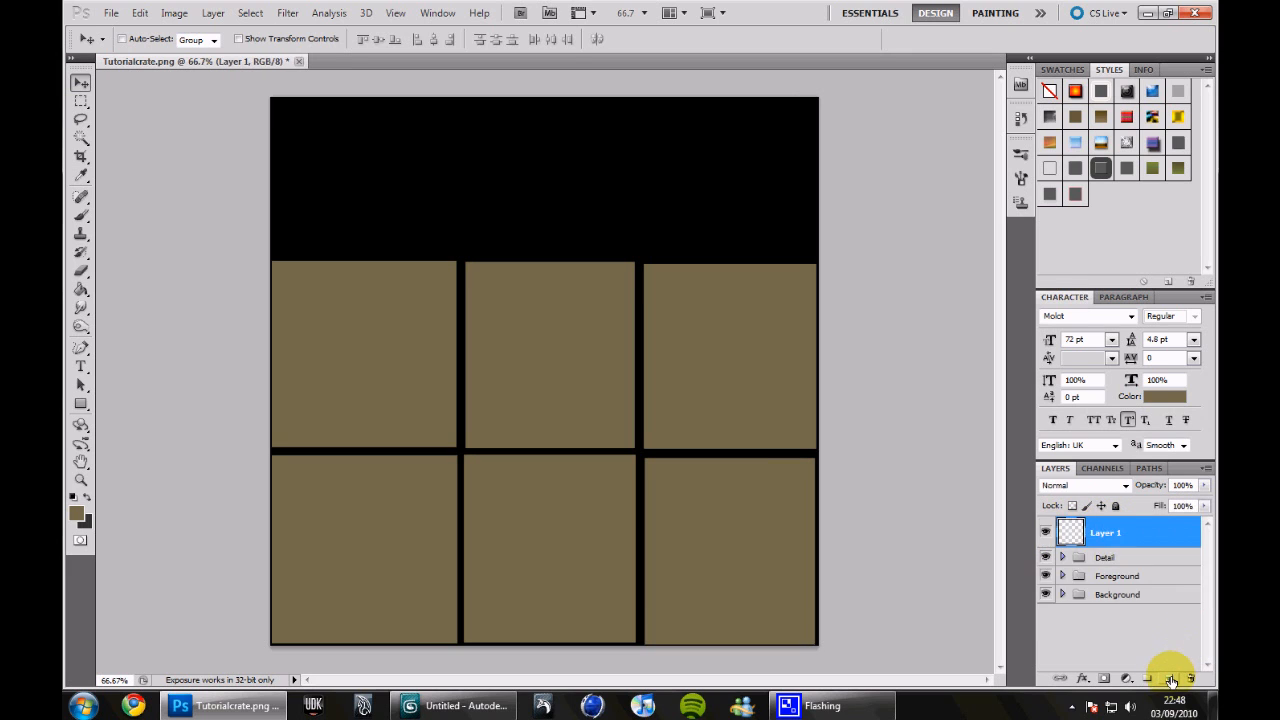
drag(1102, 534, 1123, 562)
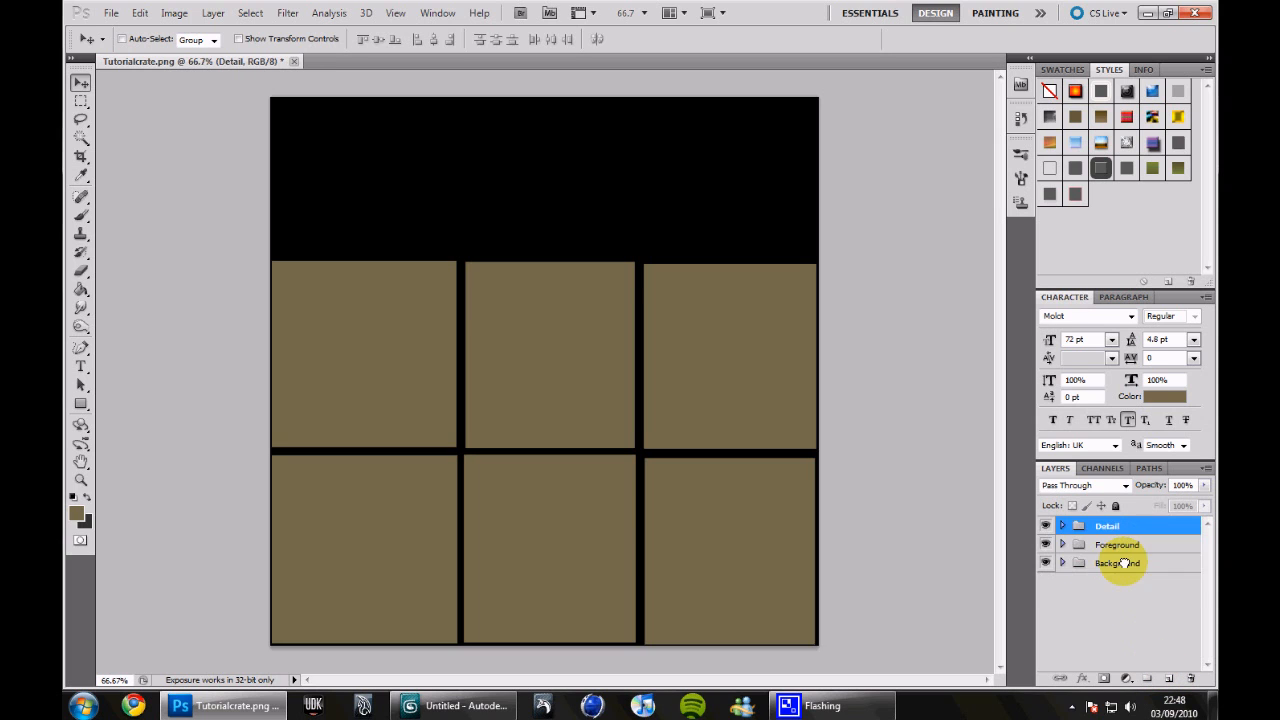
click(1062, 525)
click(1133, 550)
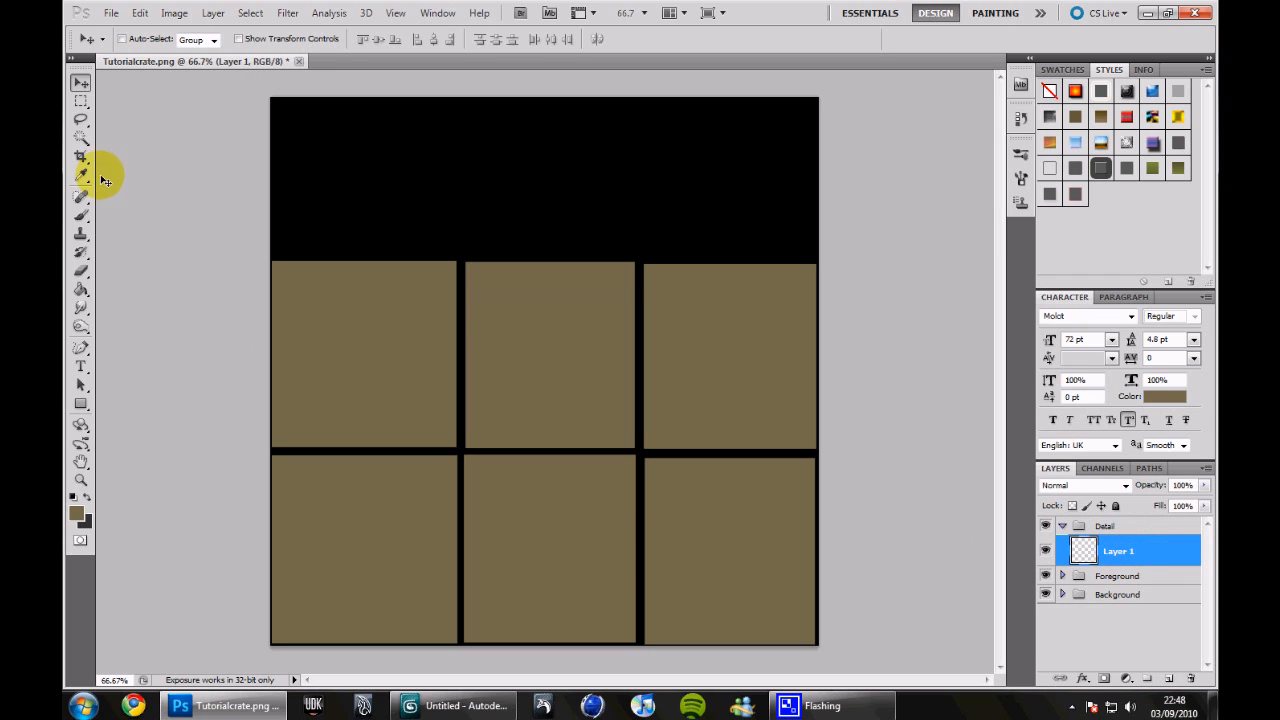
- Load the JBABP brush file from the Desktop into the Brush tool's preset collection
click(81, 216)
click(128, 38)
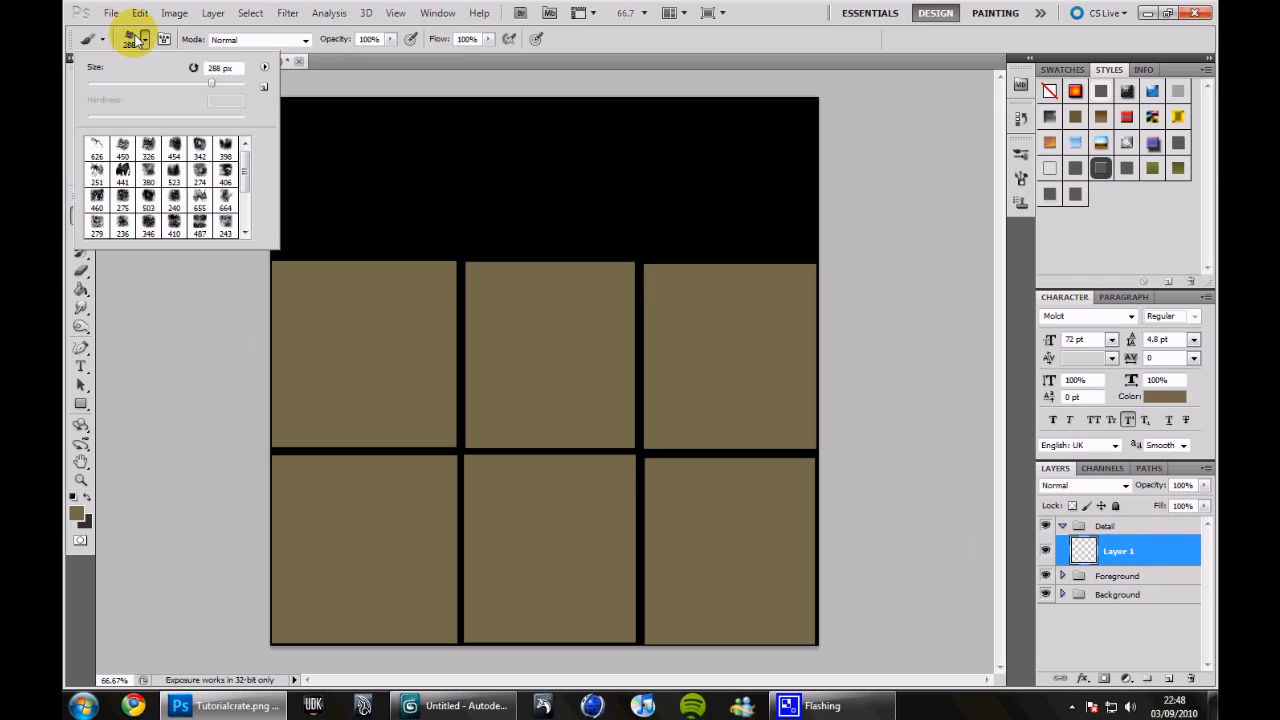
click(266, 69)
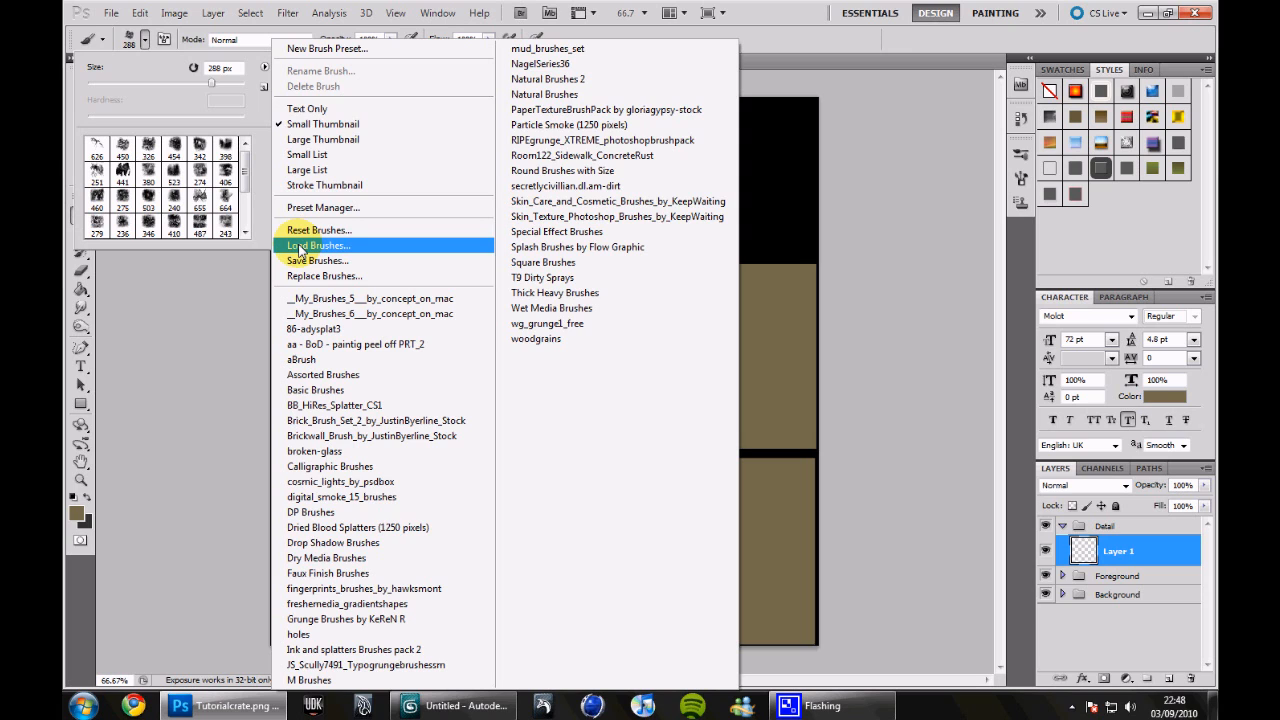
click(403, 245)
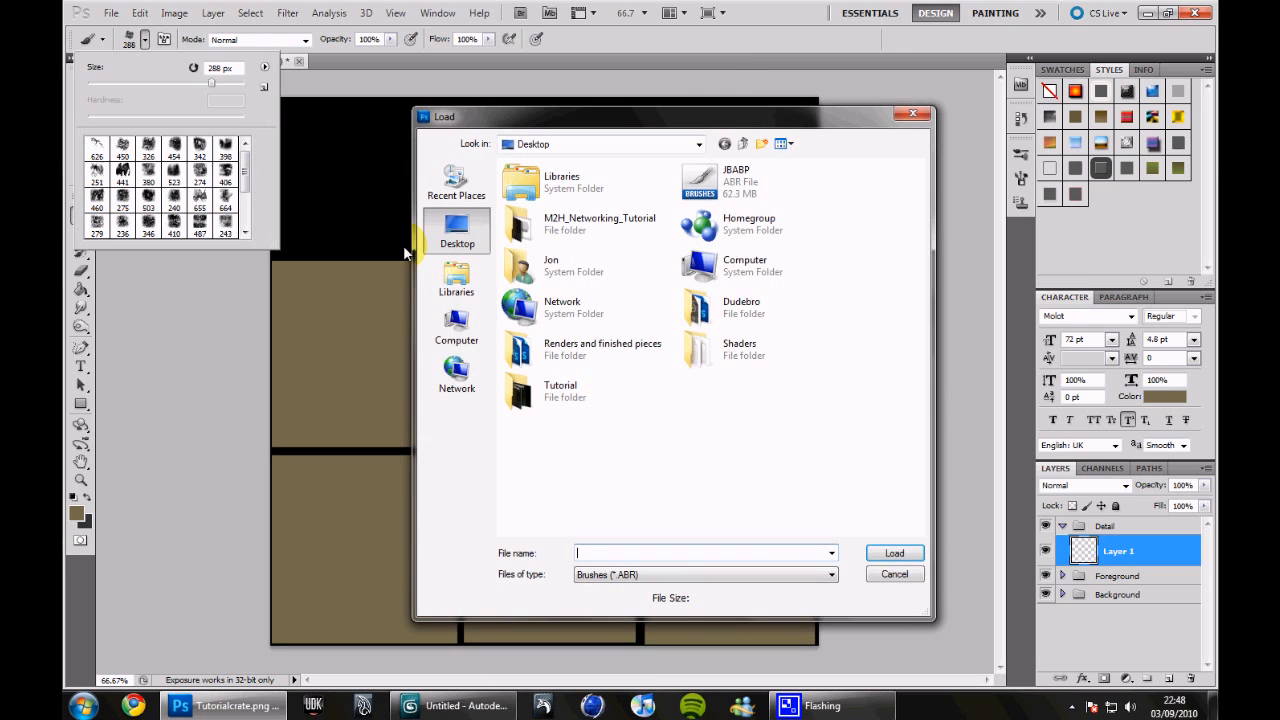
click(697, 187)
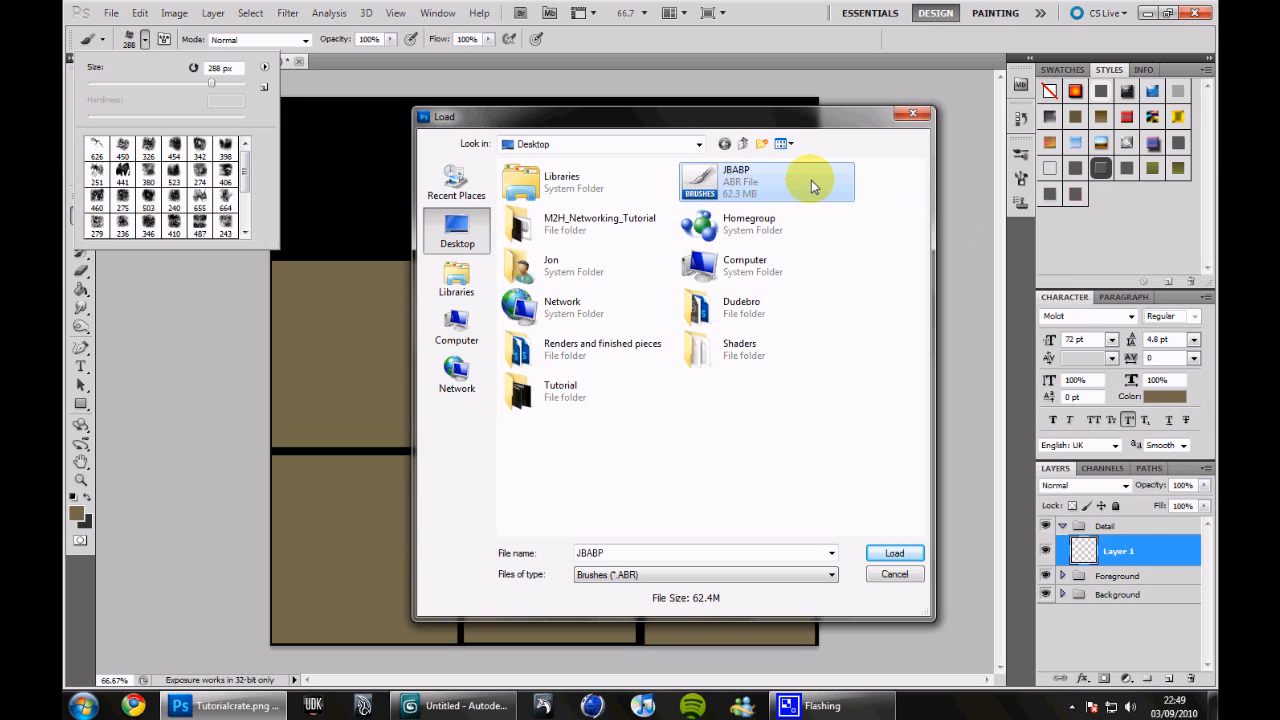
click(895, 556)
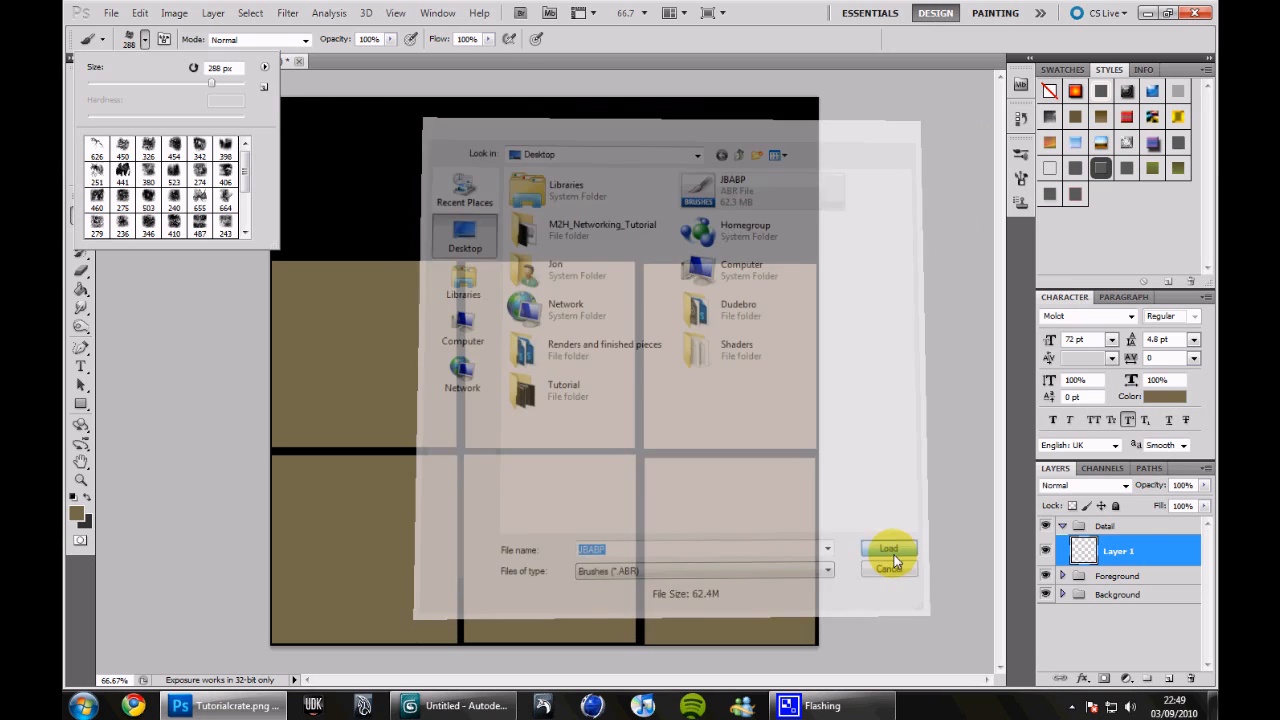
- Choose the 2500 px wooden plank brush from the loaded presets and reduce its size to 380 px
drag(244, 155, 242, 208)
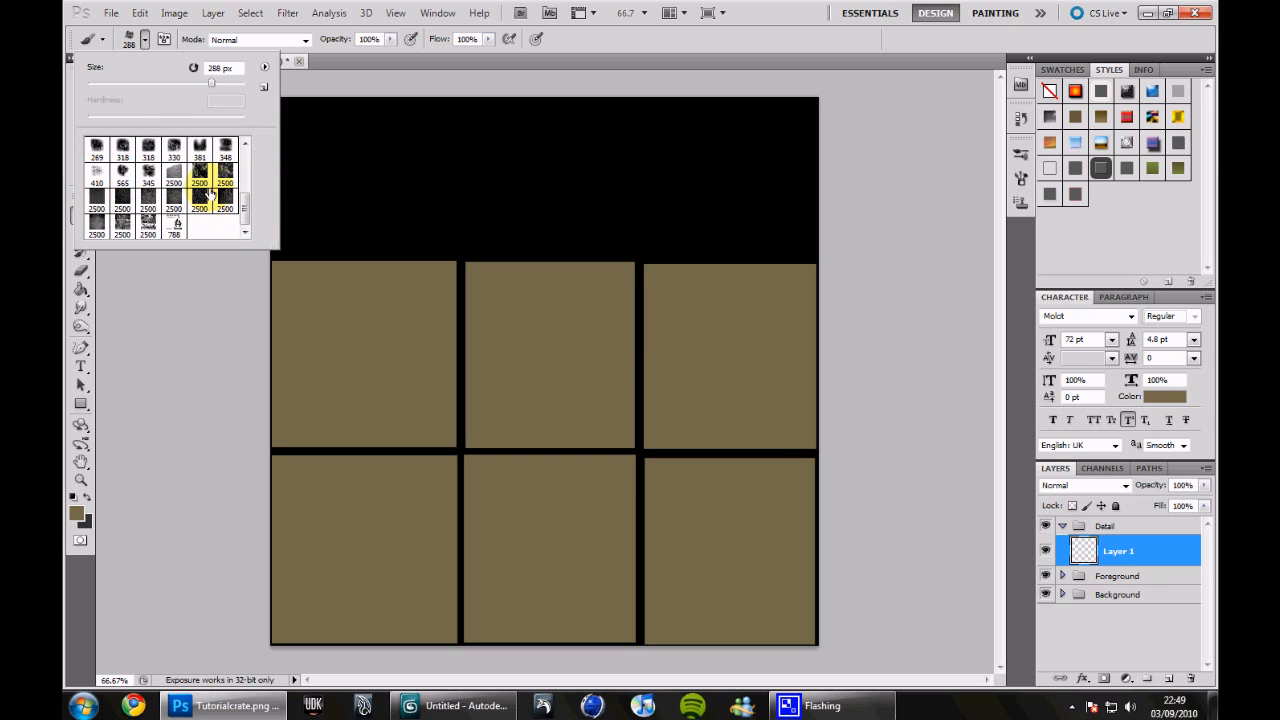
click(98, 200)
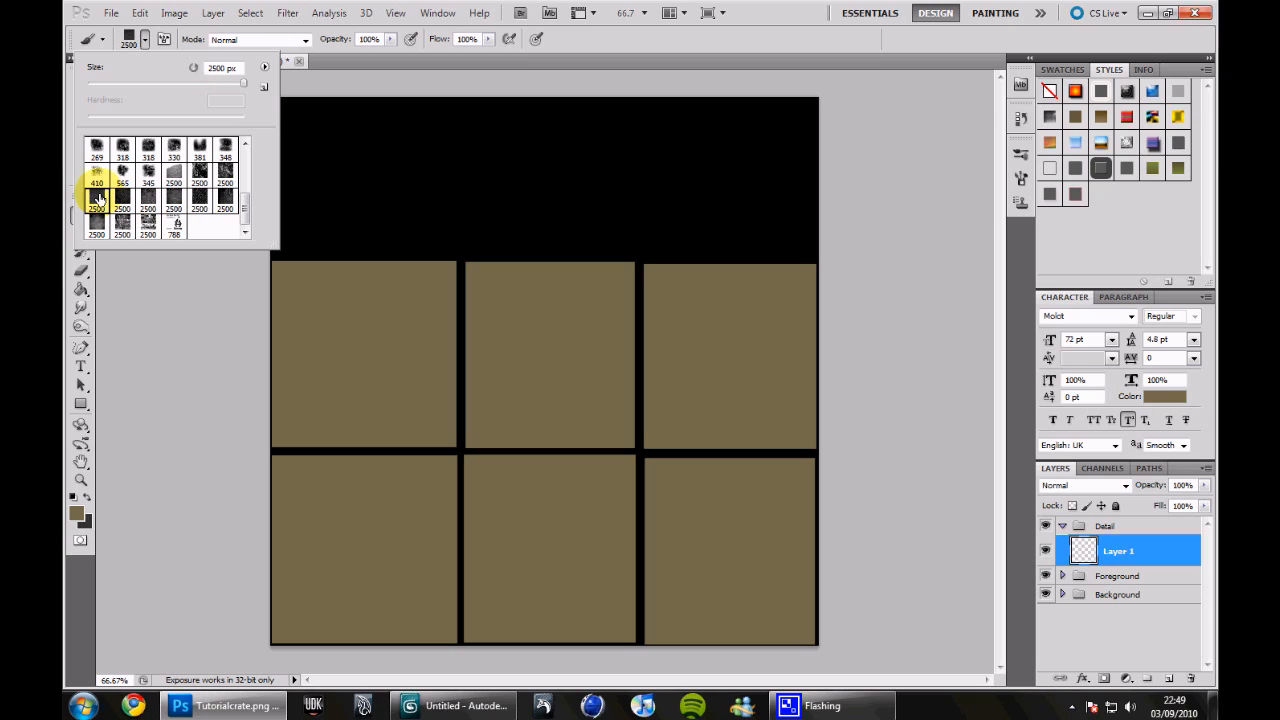
drag(239, 84, 214, 84)
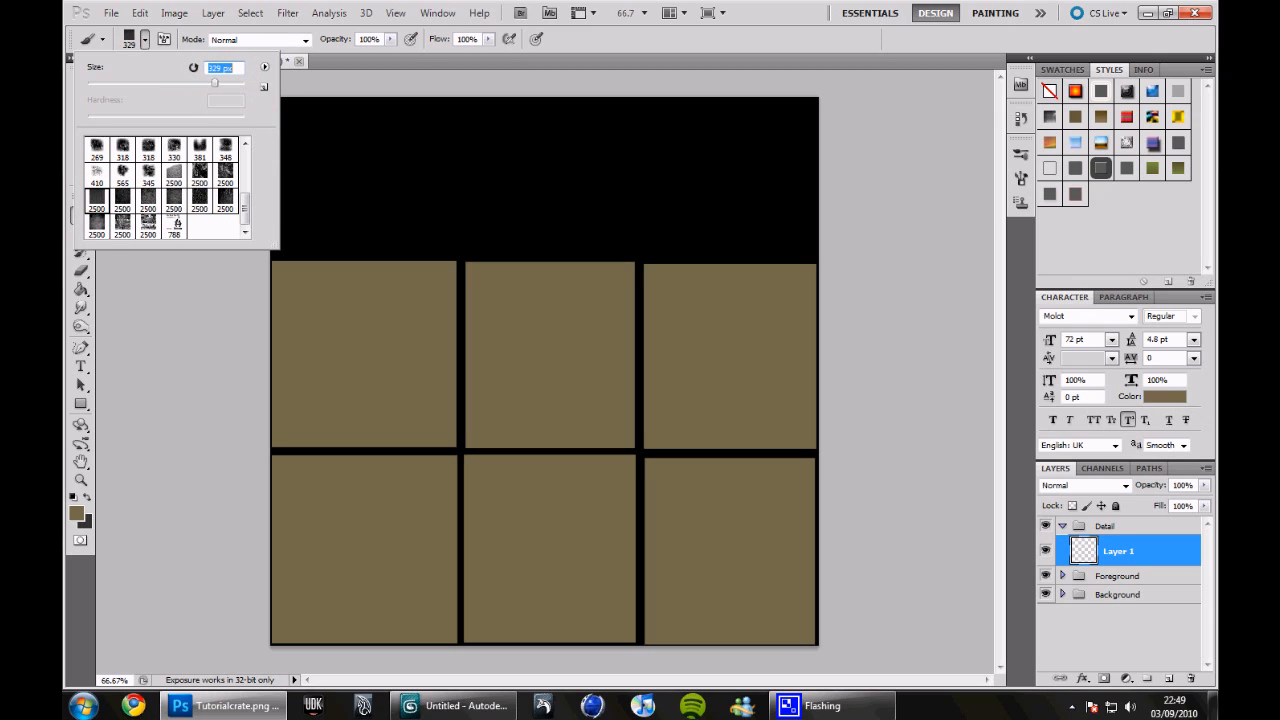
drag(214, 83, 221, 82)
drag(220, 90, 220, 90)
- Set the foreground color to a dark brown and stamp the plank brush once over the upper-left UV square
click(77, 511)
drag(760, 370, 756, 400)
click(1039, 233)
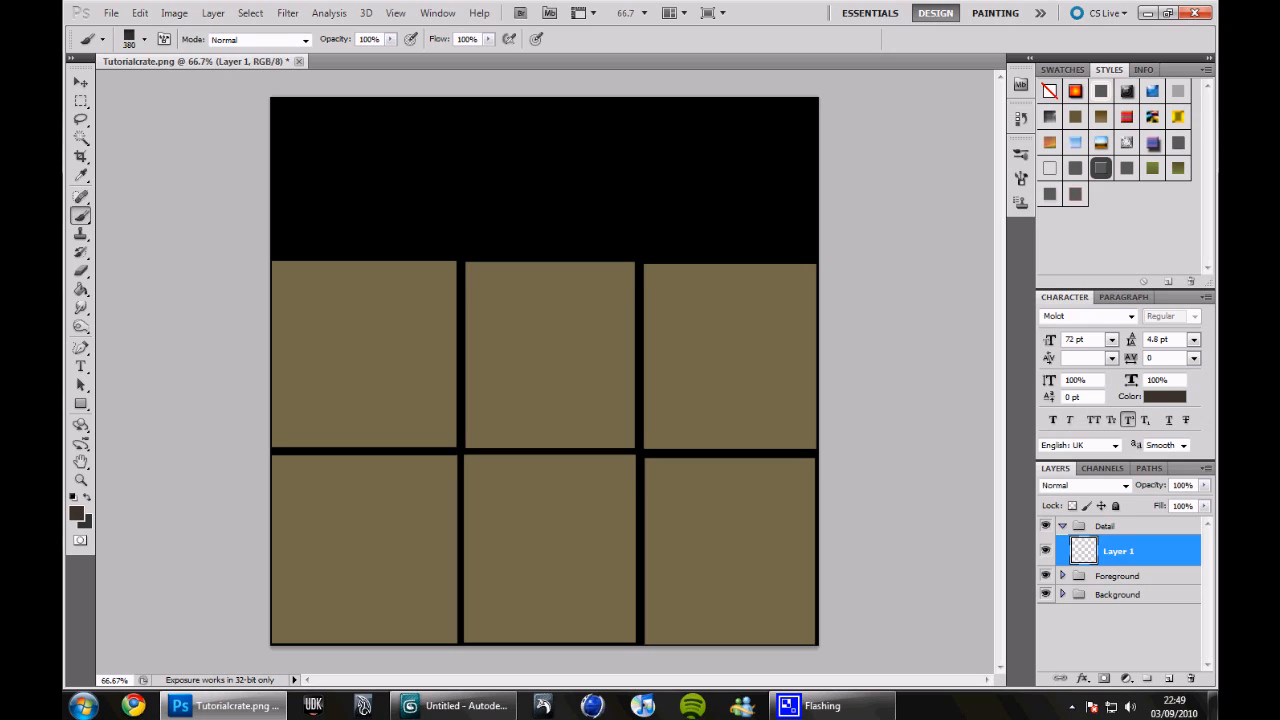
click(360, 350)
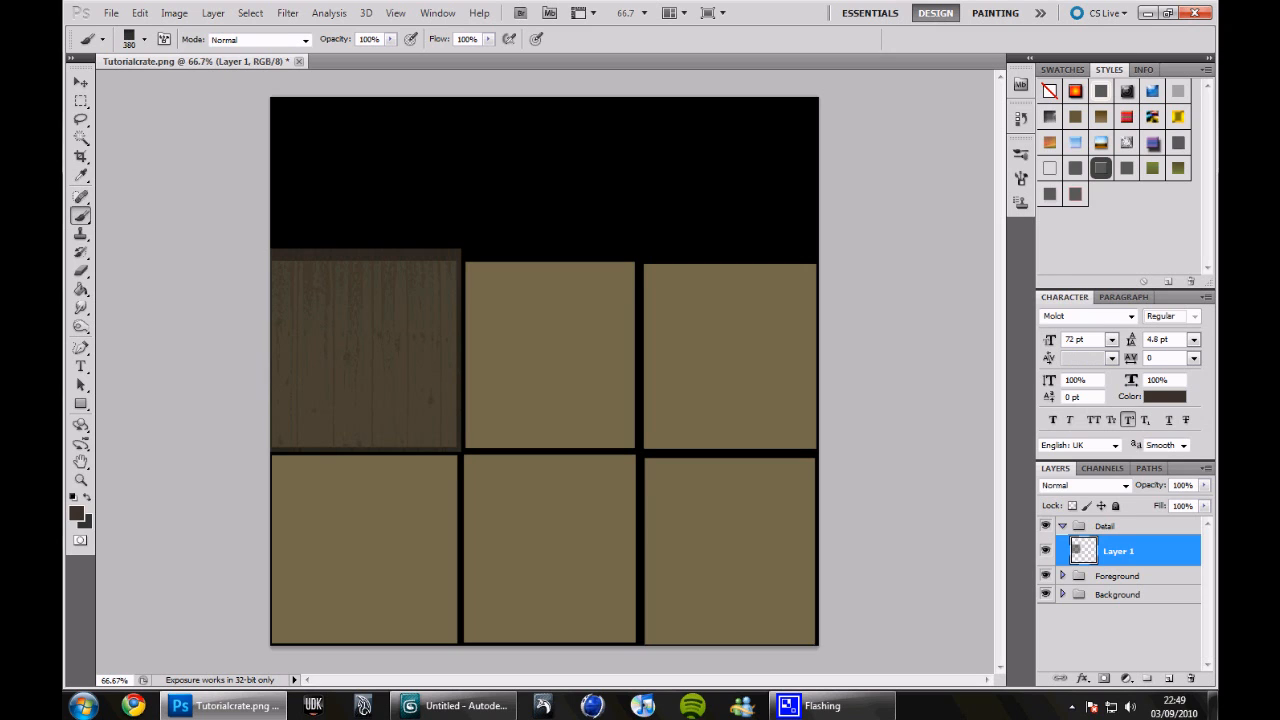
- Reduce the plank brush to 370 px and stamp it over the upper-middle UV square
click(144, 39)
drag(218, 83, 218, 83)
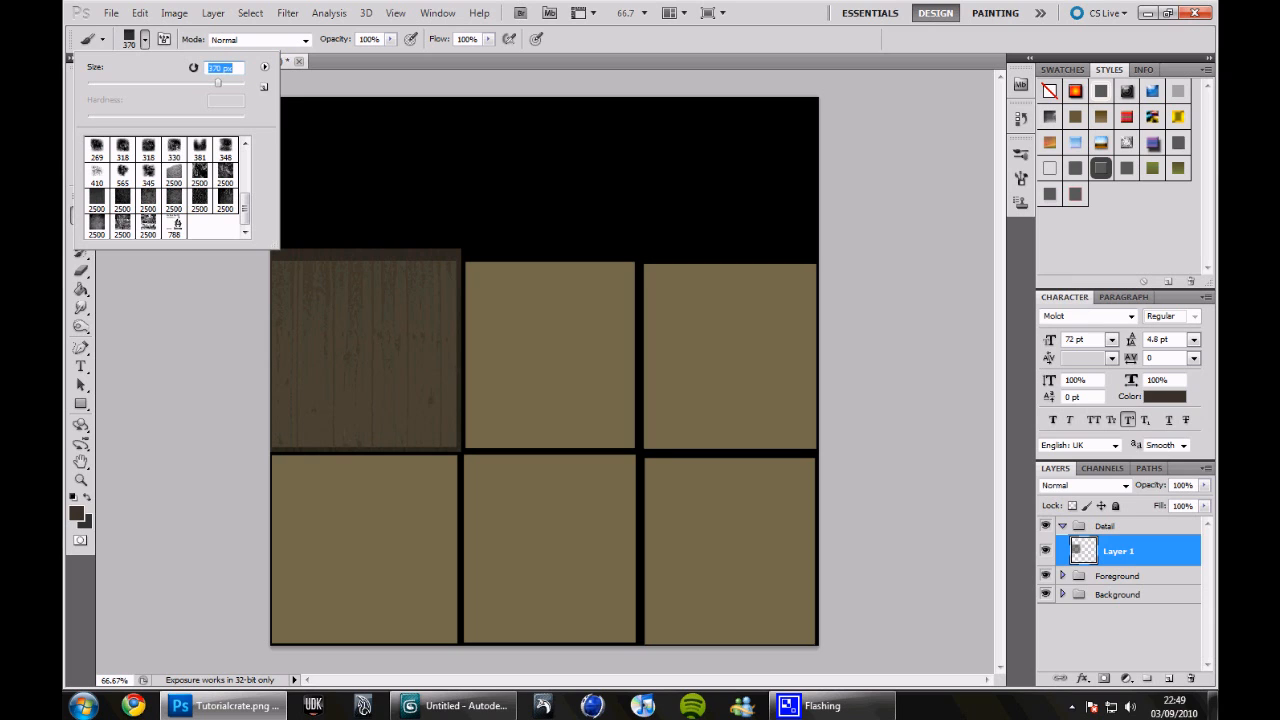
click(560, 353)
- Delete the strip of plank texture that spills past the upper-middle square onto the upper-right one, and clear the selection
key(m)
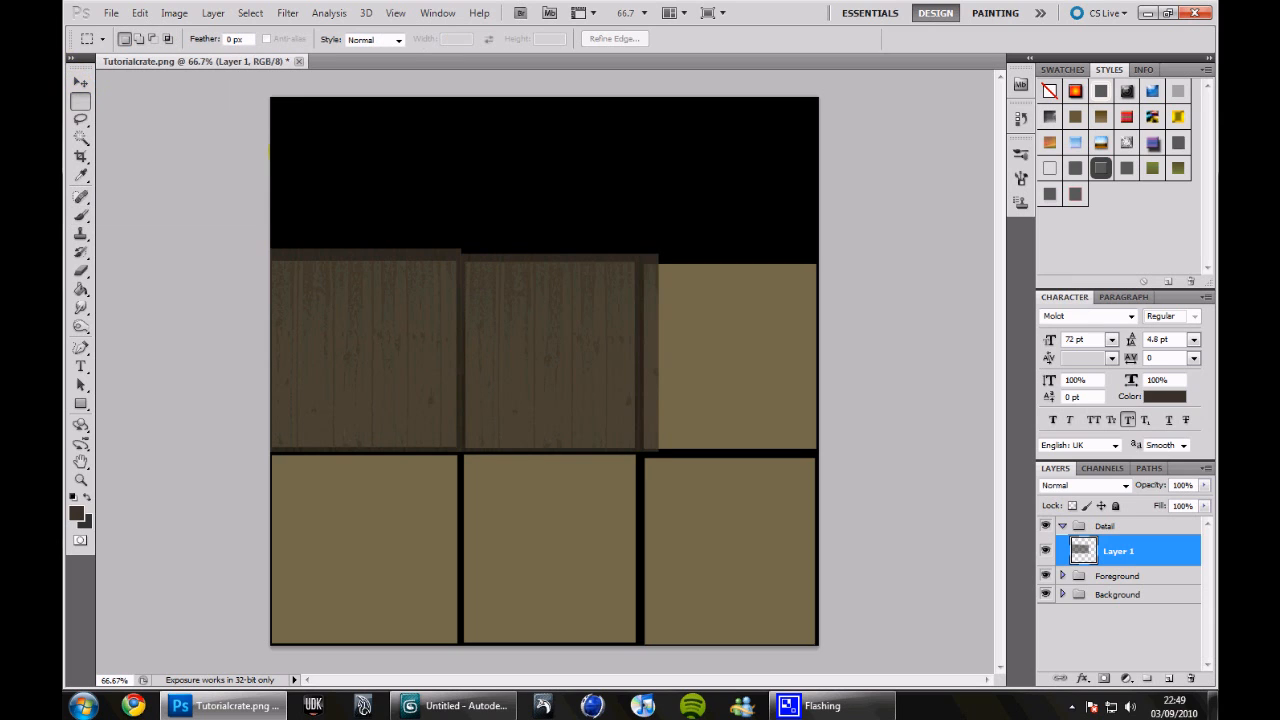
drag(636, 243, 647, 268)
drag(670, 321, 724, 452)
key(Delete)
key(ctrl+d)
- Stamp the plank brush over the upper-right and lower-left UV squares, each on its own new layer
click(81, 215)
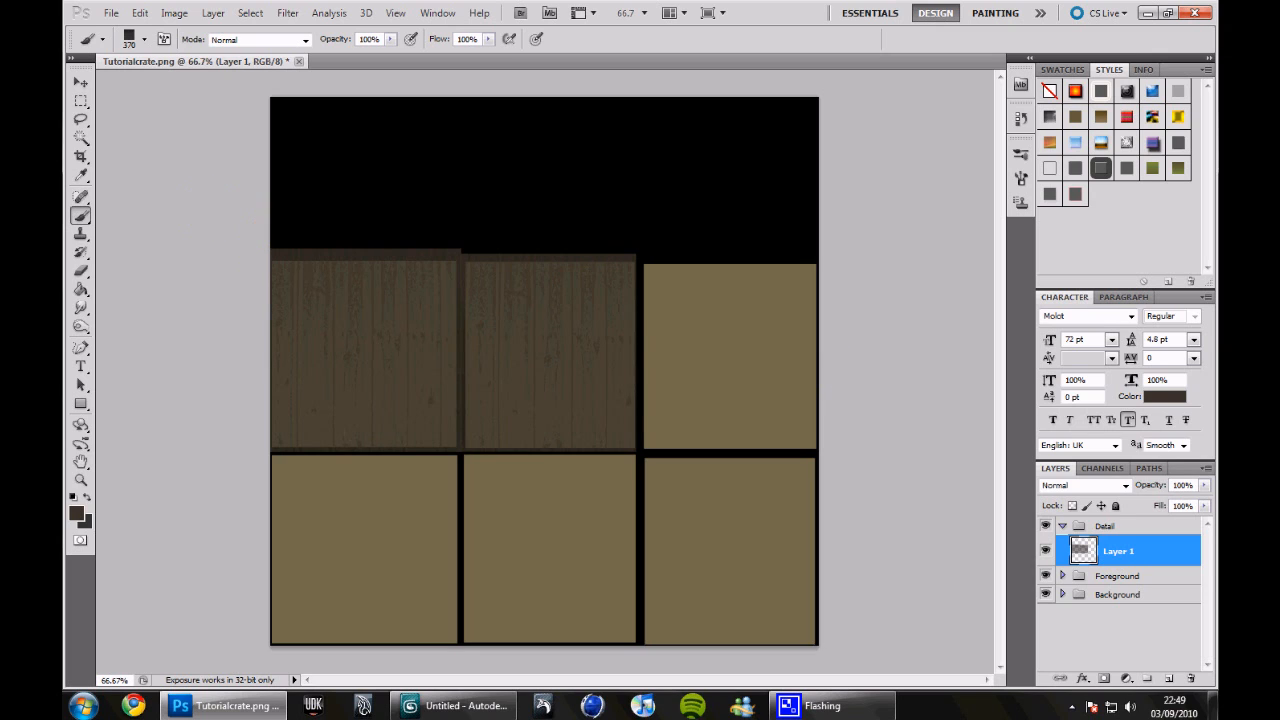
click(1166, 677)
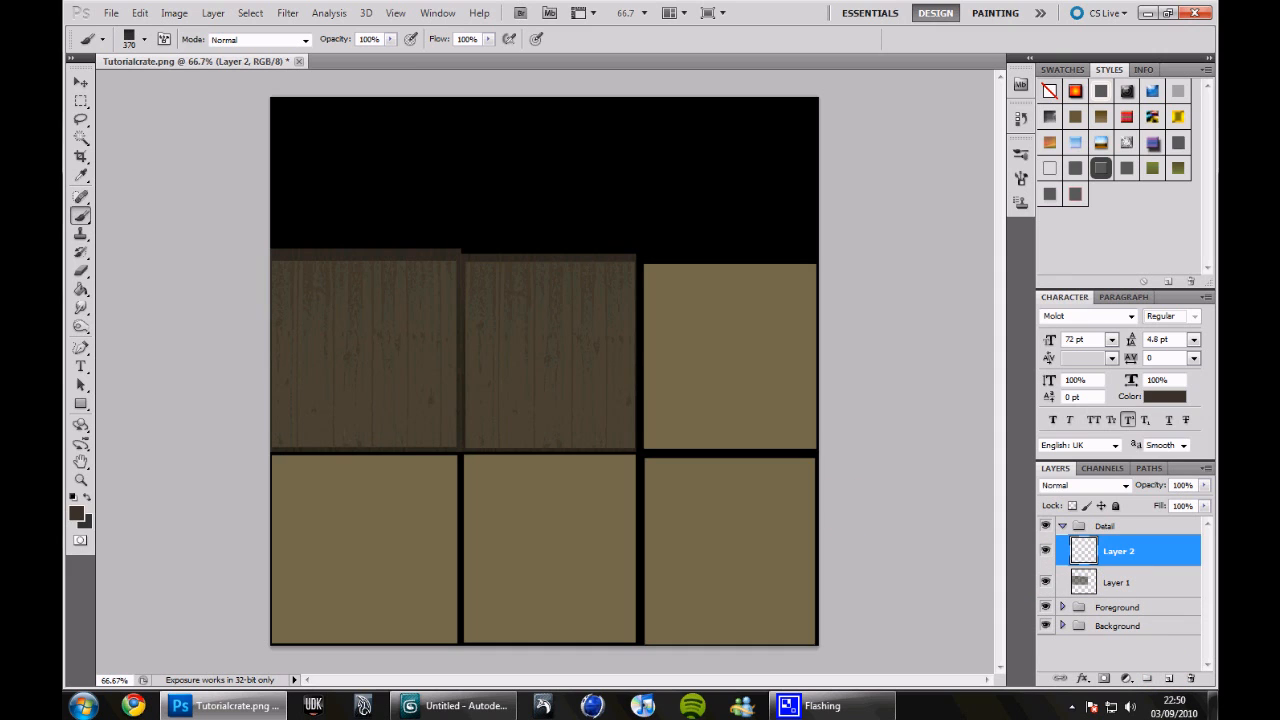
click(737, 356)
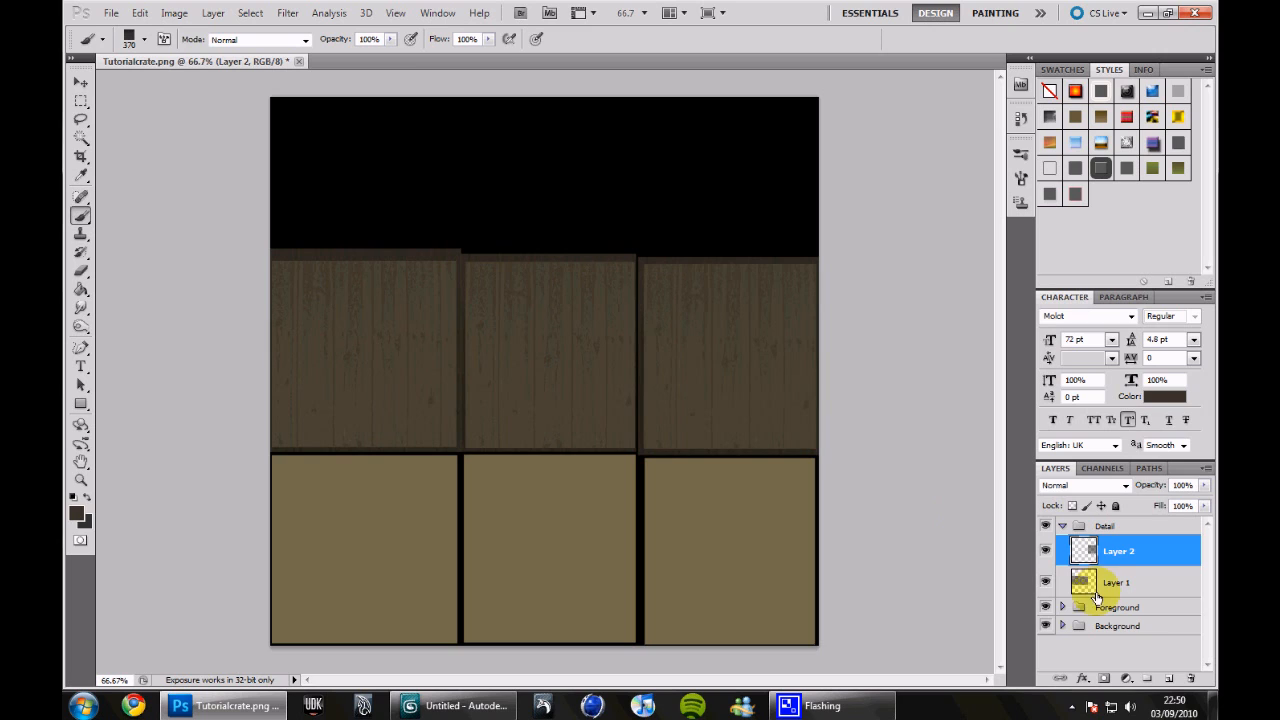
click(1166, 677)
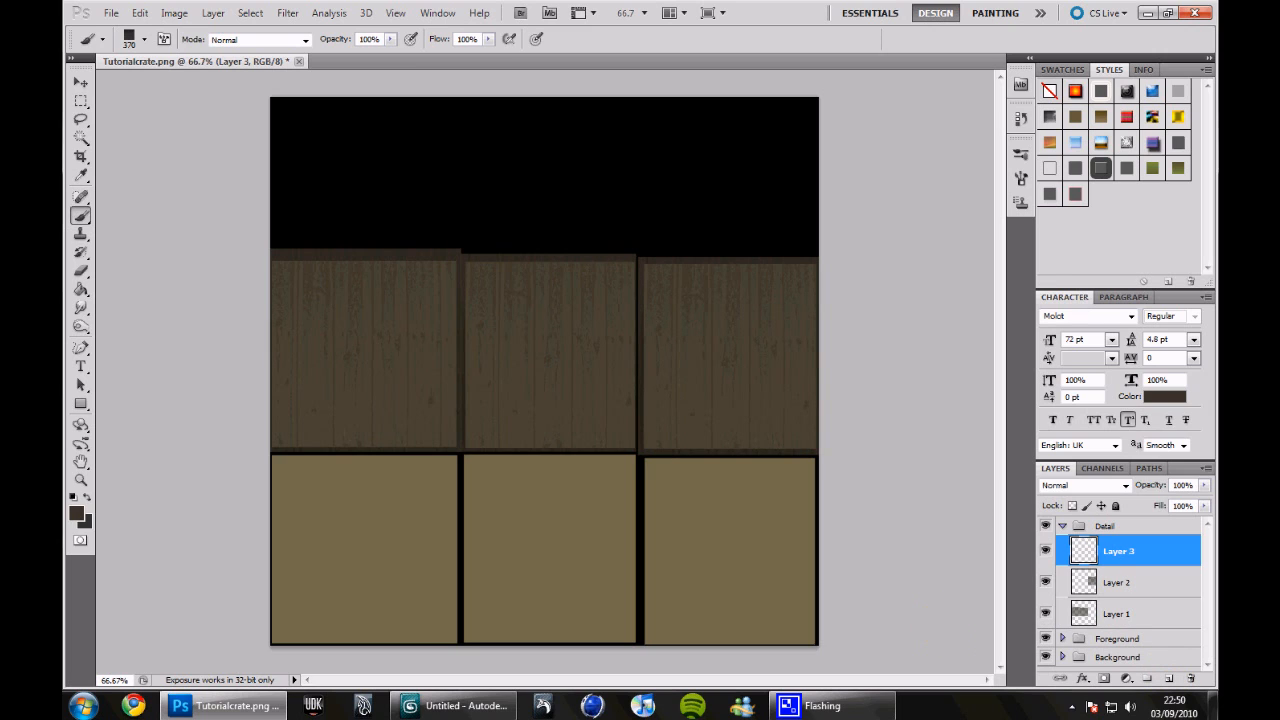
click(366, 548)
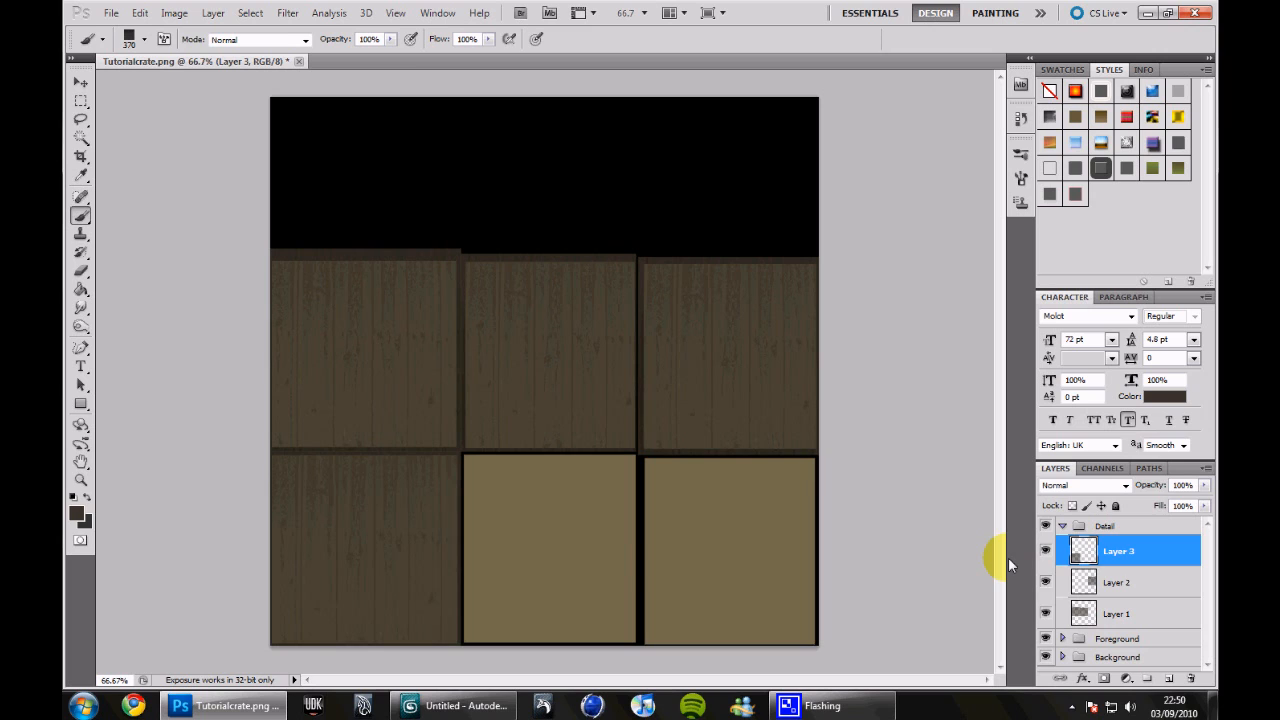
- Add another layer, set the plank brush size to 329 px and stamp it over the lower-middle UV square
click(1169, 680)
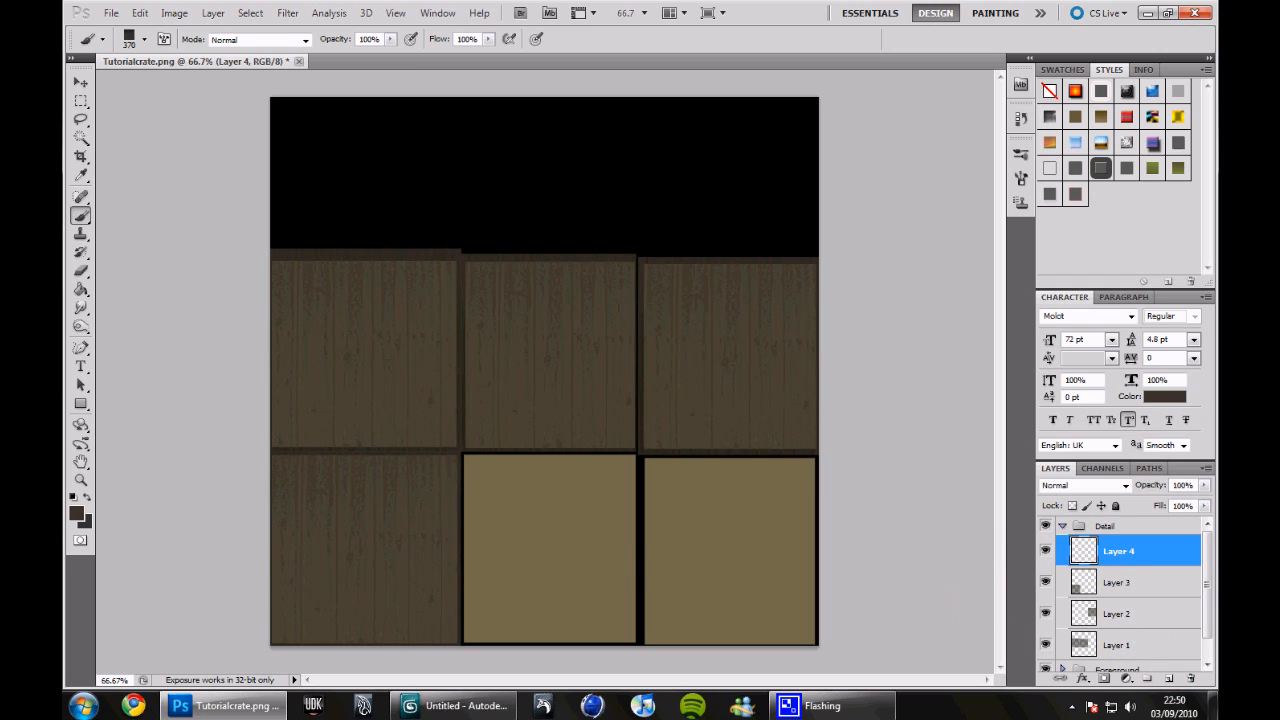
click(144, 39)
click(209, 84)
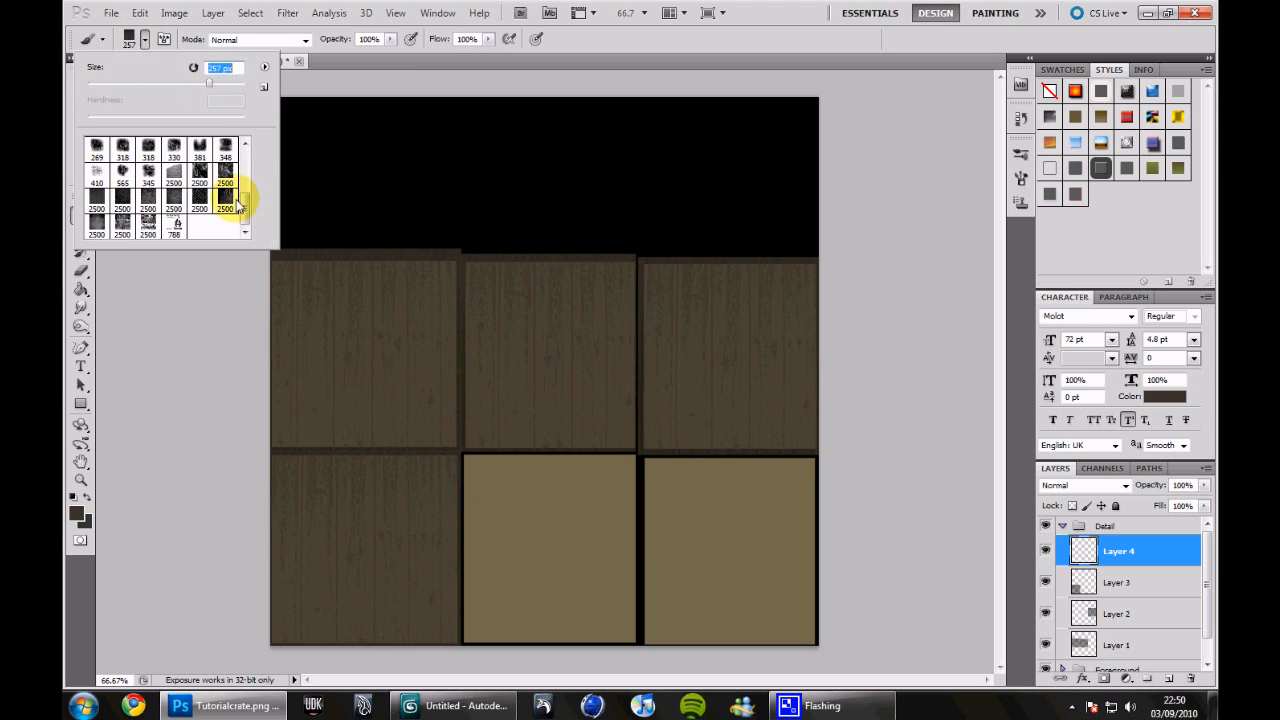
click(214, 83)
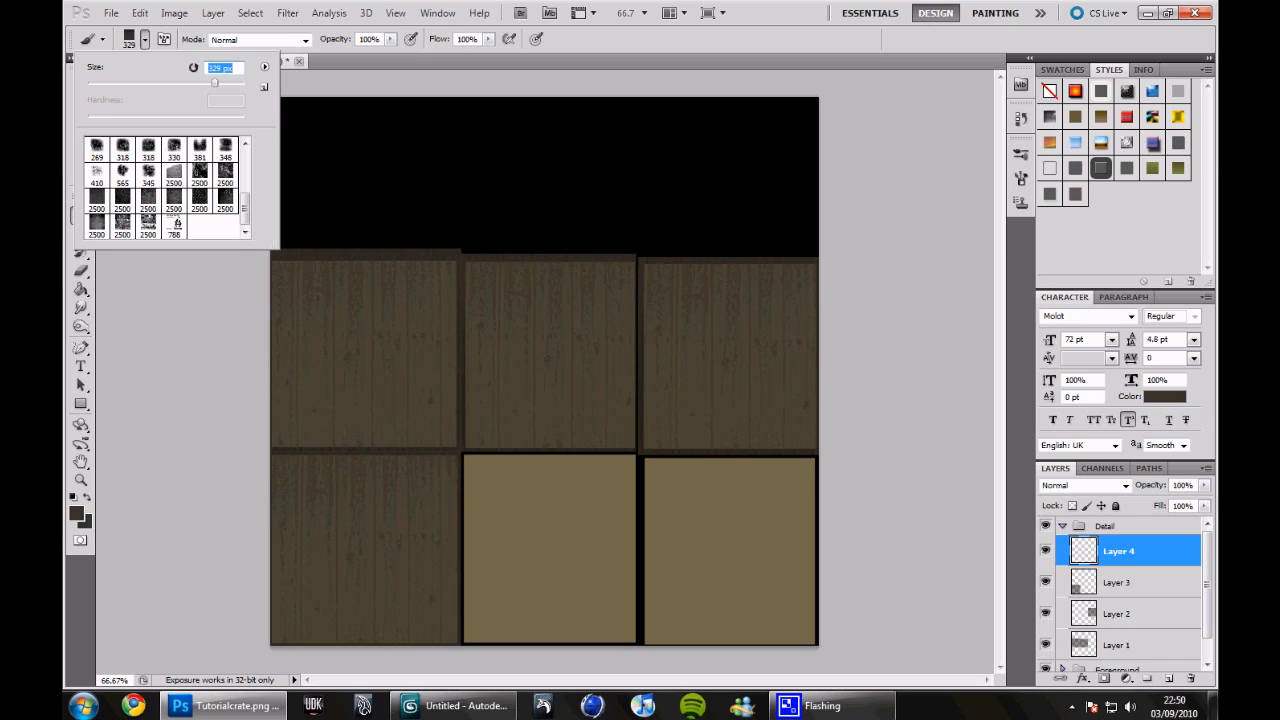
click(549, 540)
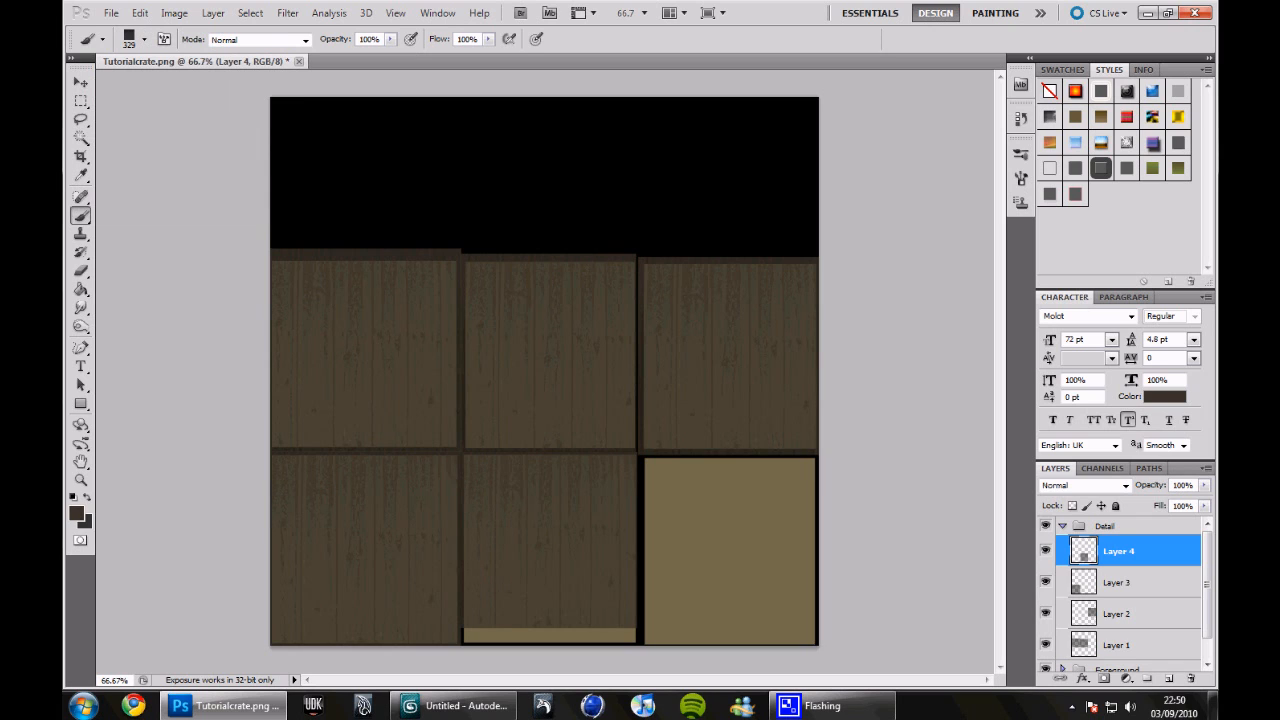
- Stretch the lower-middle plank stamp downward with Free Transform to cover the uncovered strip of its square
key(ctrl+t)
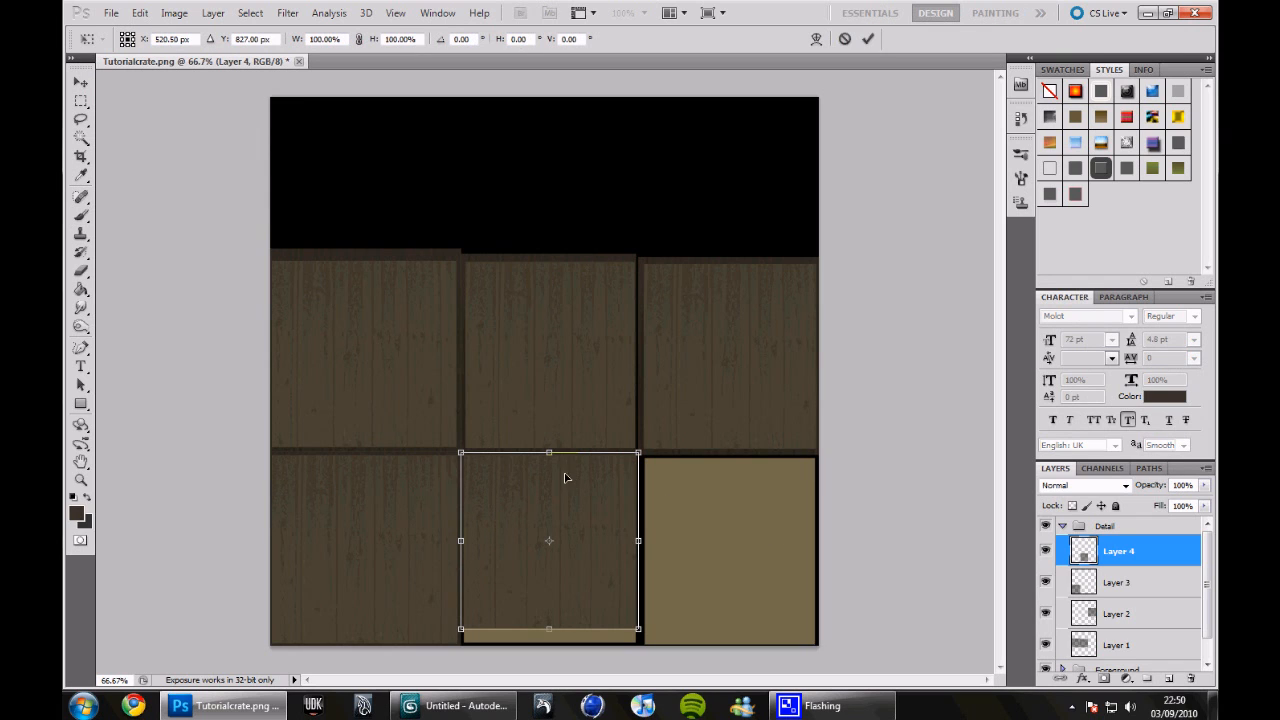
drag(549, 629, 549, 639)
key(Return)
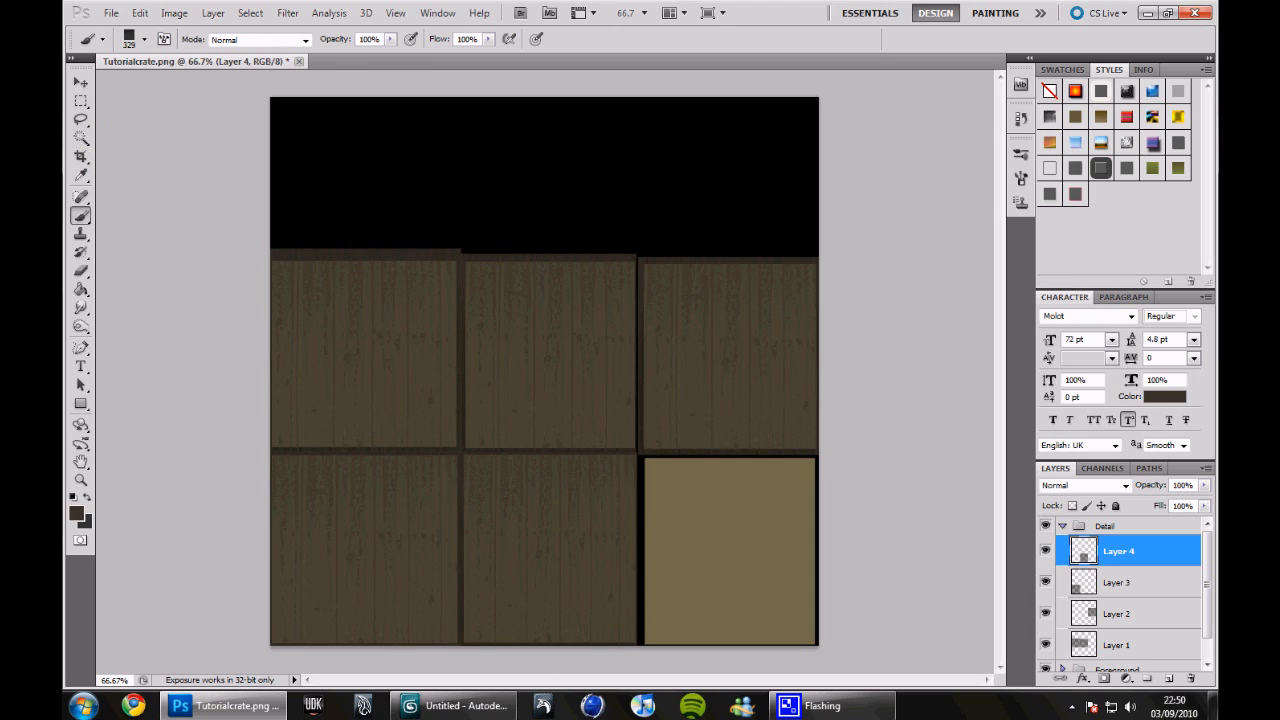
- On a new layer, stamp the planks over the lower-right UV square and stretch the stamp's height to about 107.6% to cover it
click(1168, 678)
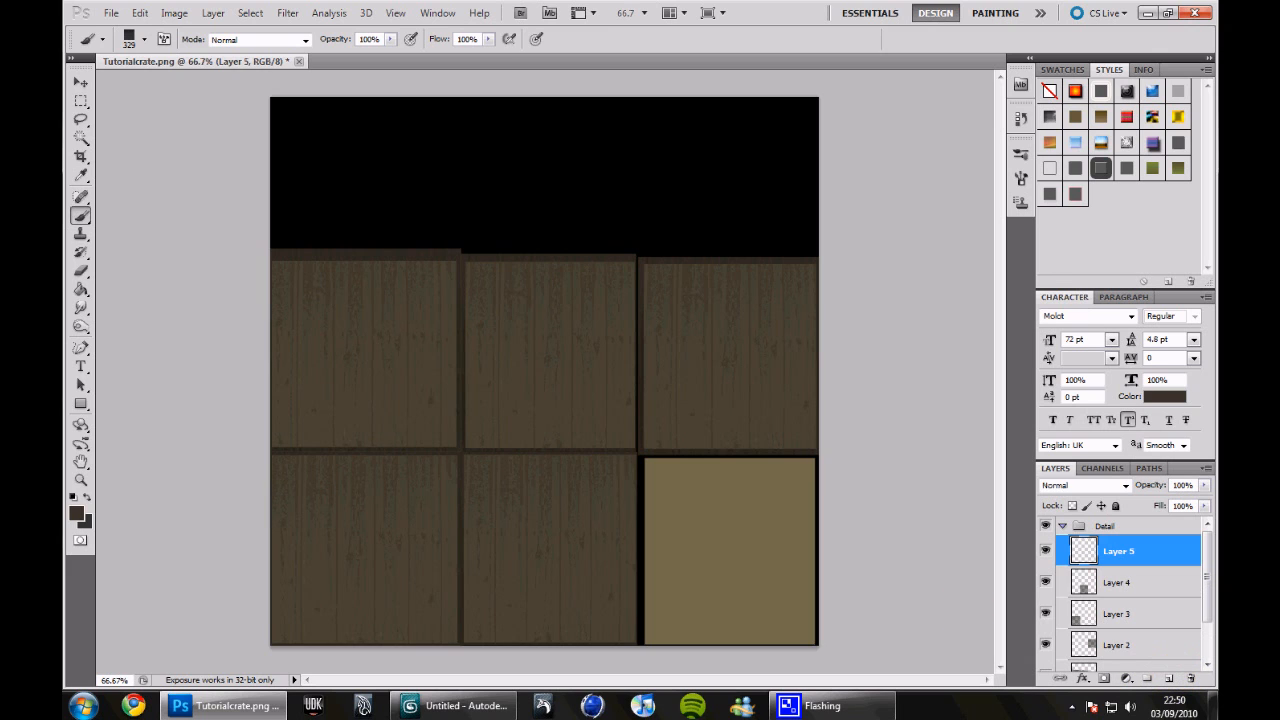
key(ctrl+v)
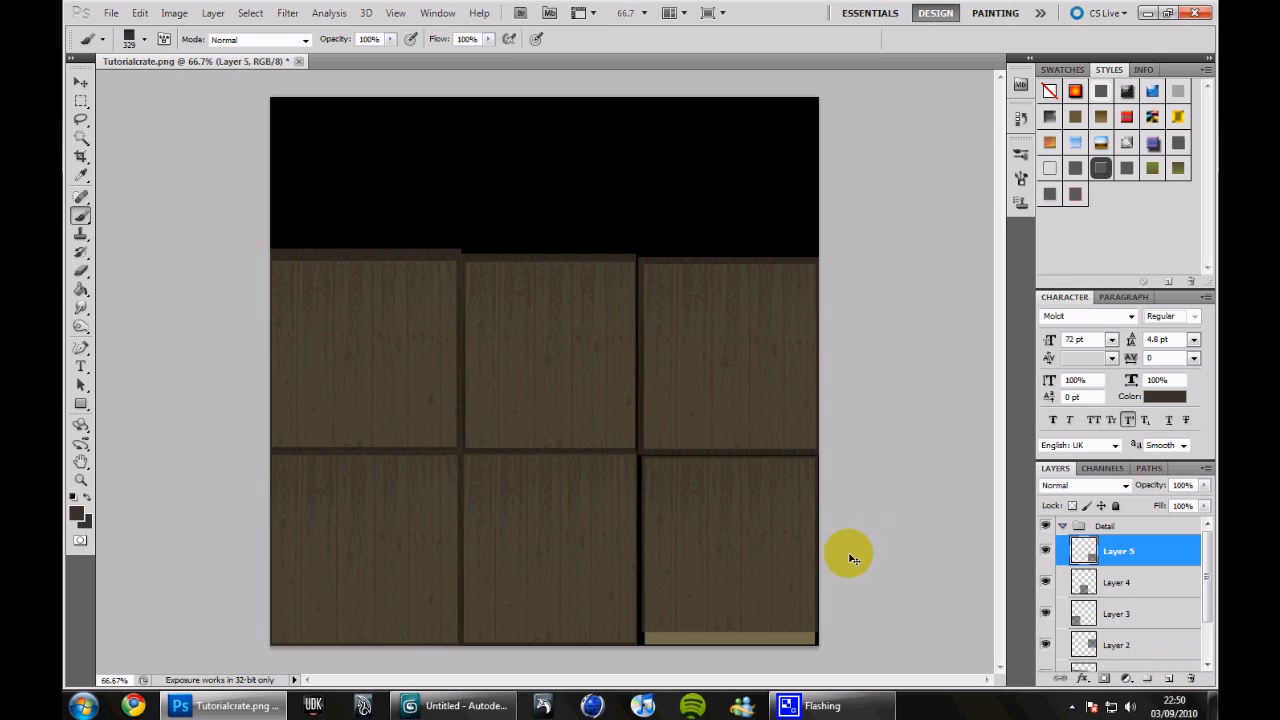
key(ctrl+t)
drag(729, 632, 728, 645)
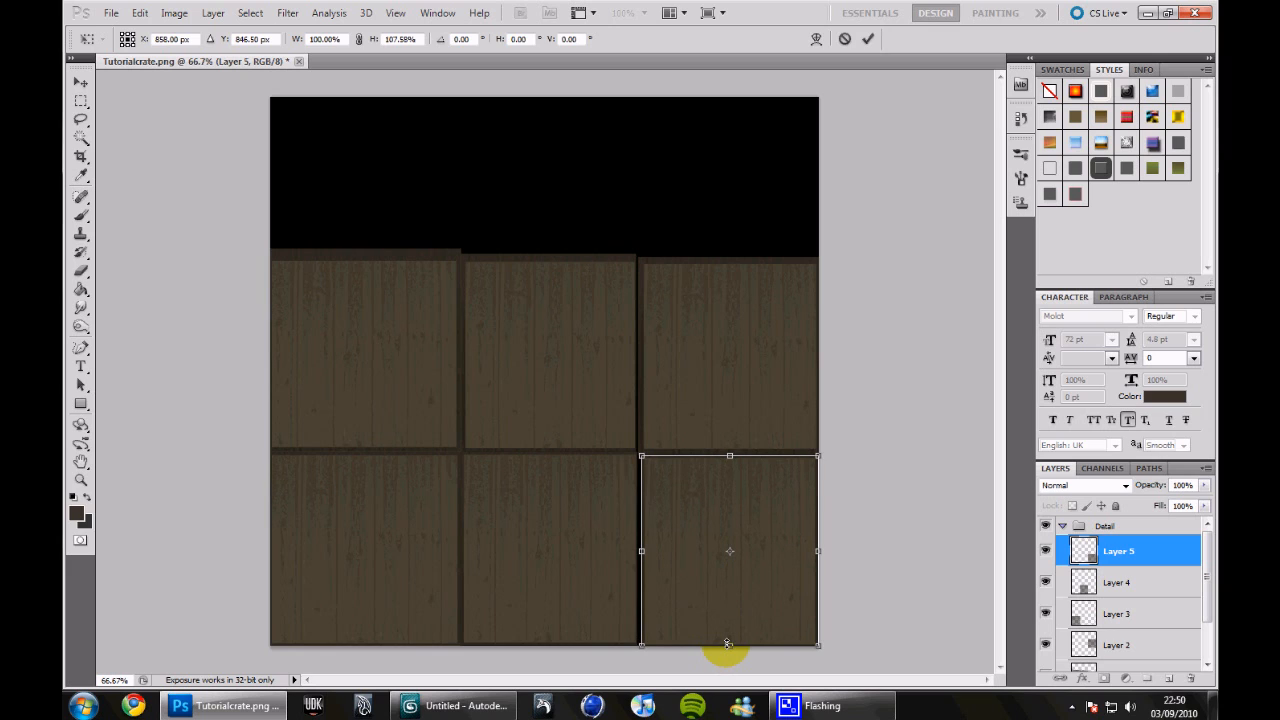
key(Return)
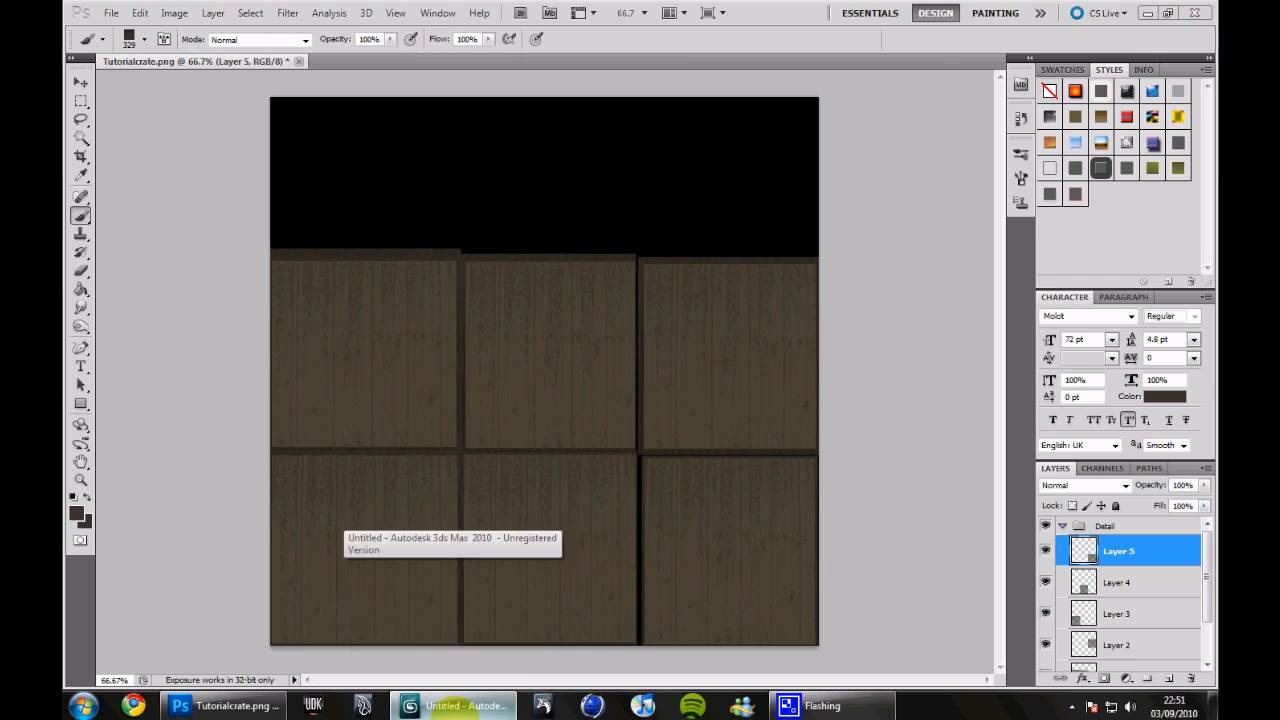
- Switch to 3ds Max and open the box's UVs in the Edit UVWs window with face selection mode active
click(465, 706)
click(483, 370)
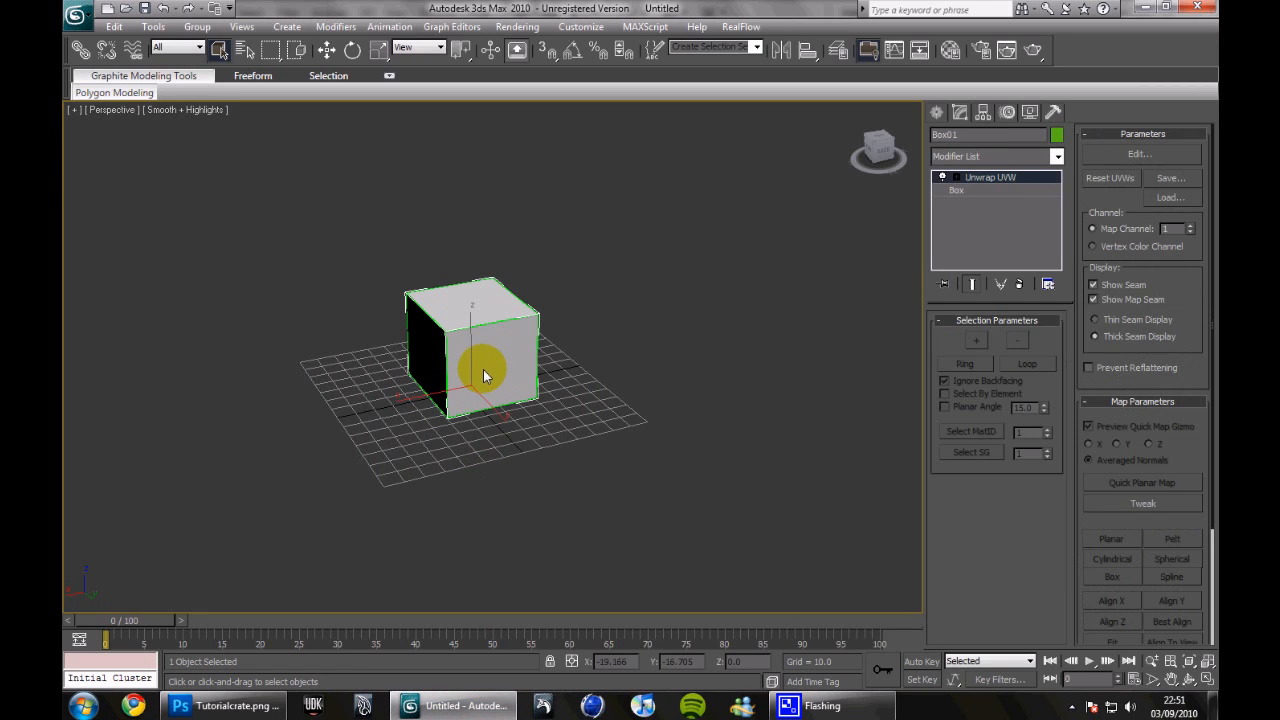
click(1115, 154)
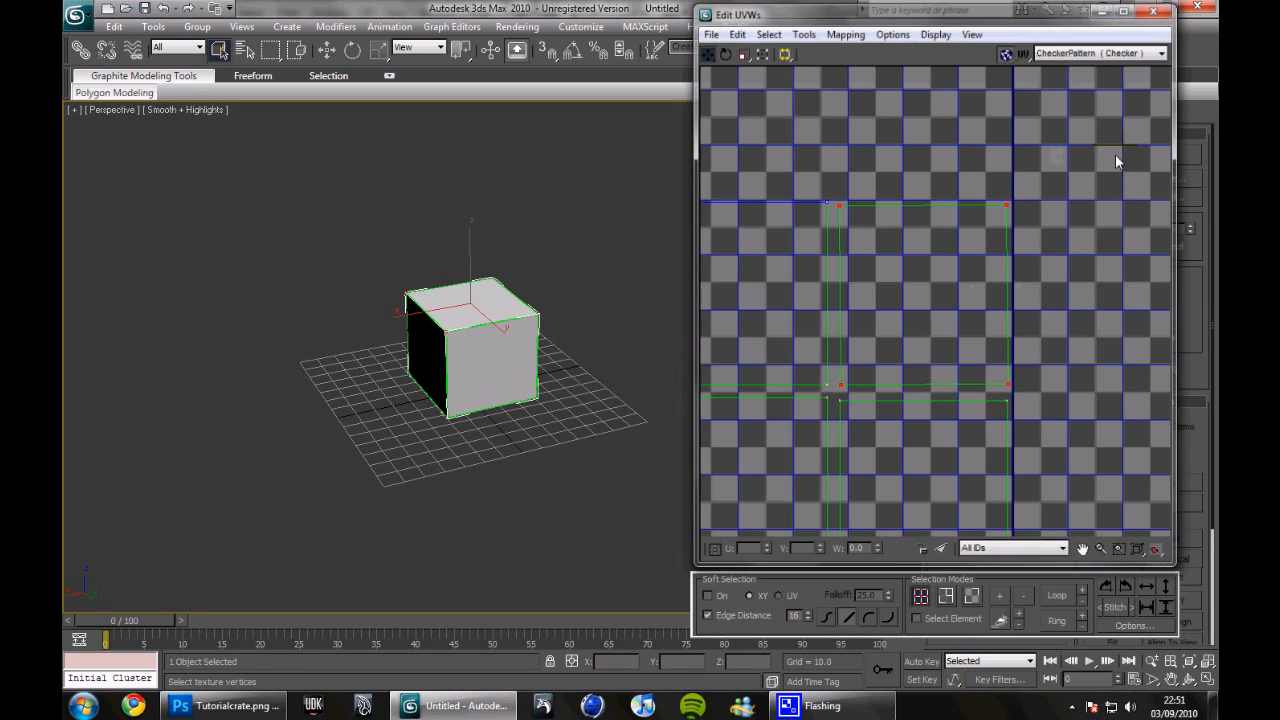
click(971, 596)
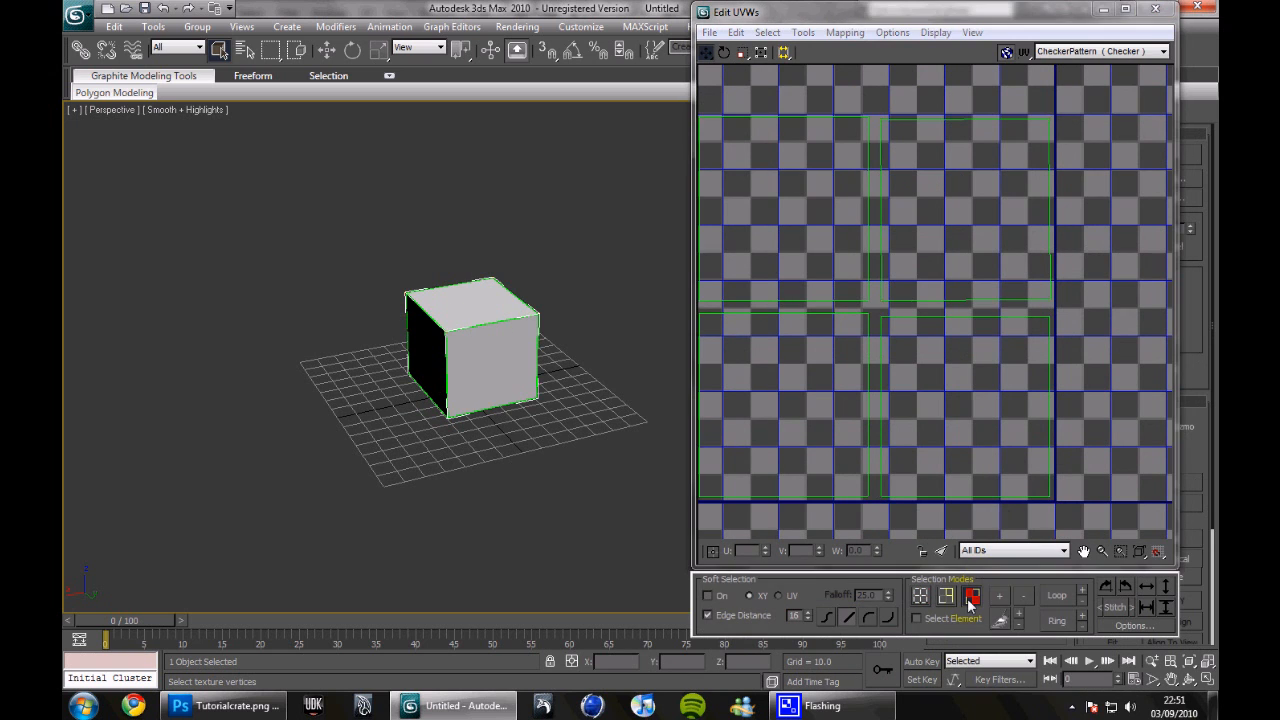
- Select the upper-row UV faces one by one and the box's top face to examine which UV square maps to which side
click(957, 176)
middle_drag(854, 299, 918, 352)
scroll(928, 285, down, 3)
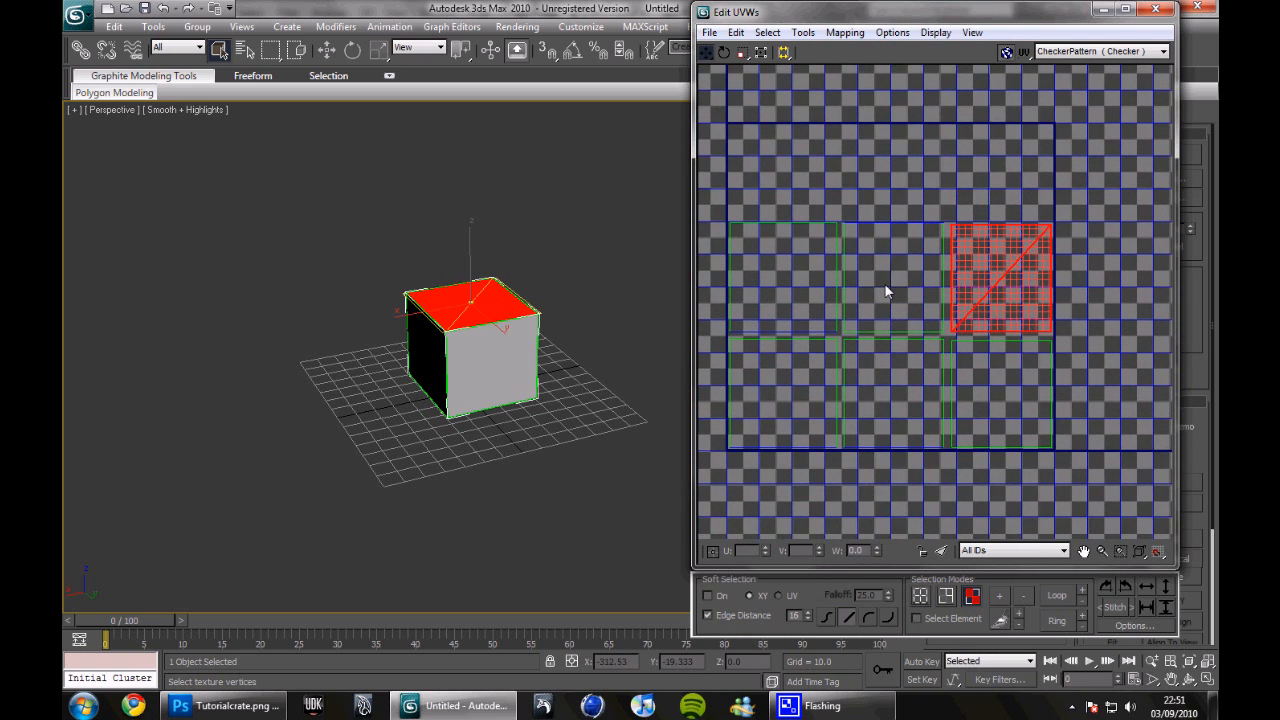
click(880, 288)
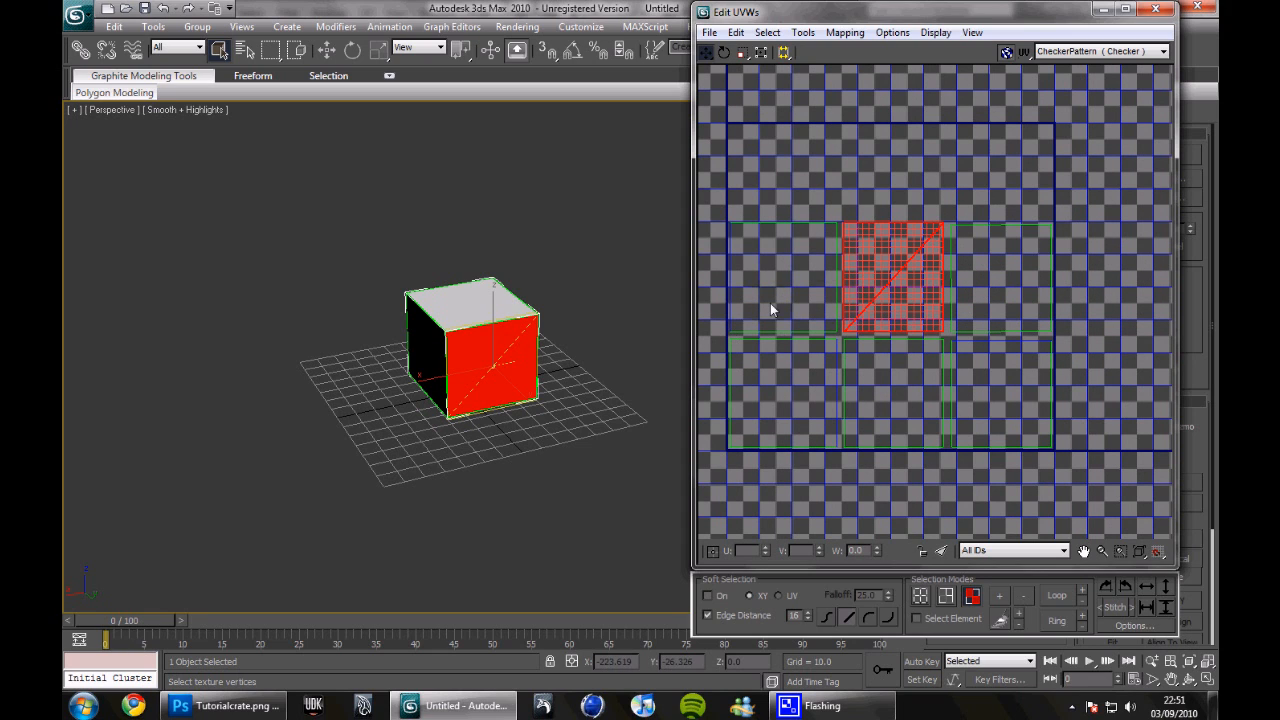
click(767, 271)
alt+middle_drag(527, 374, 640, 423)
alt+middle_drag(514, 320, 480, 314)
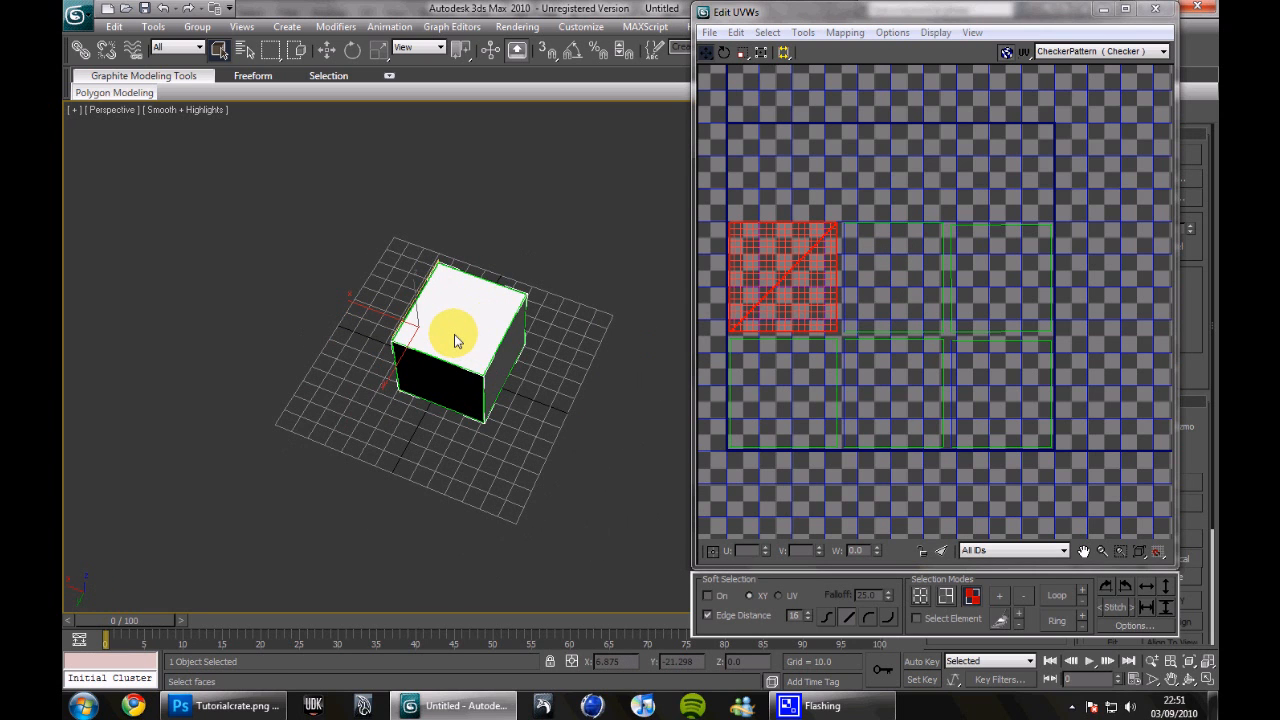
click(464, 328)
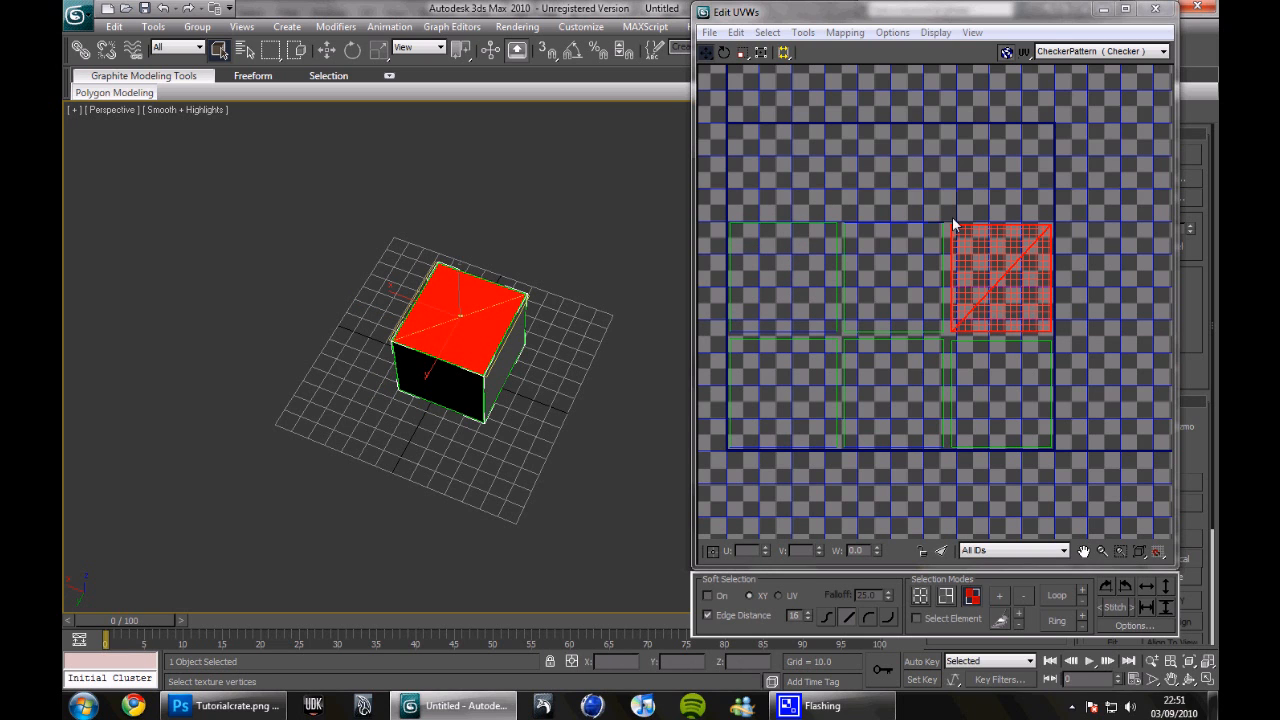
alt+middle_drag(462, 372, 590, 420)
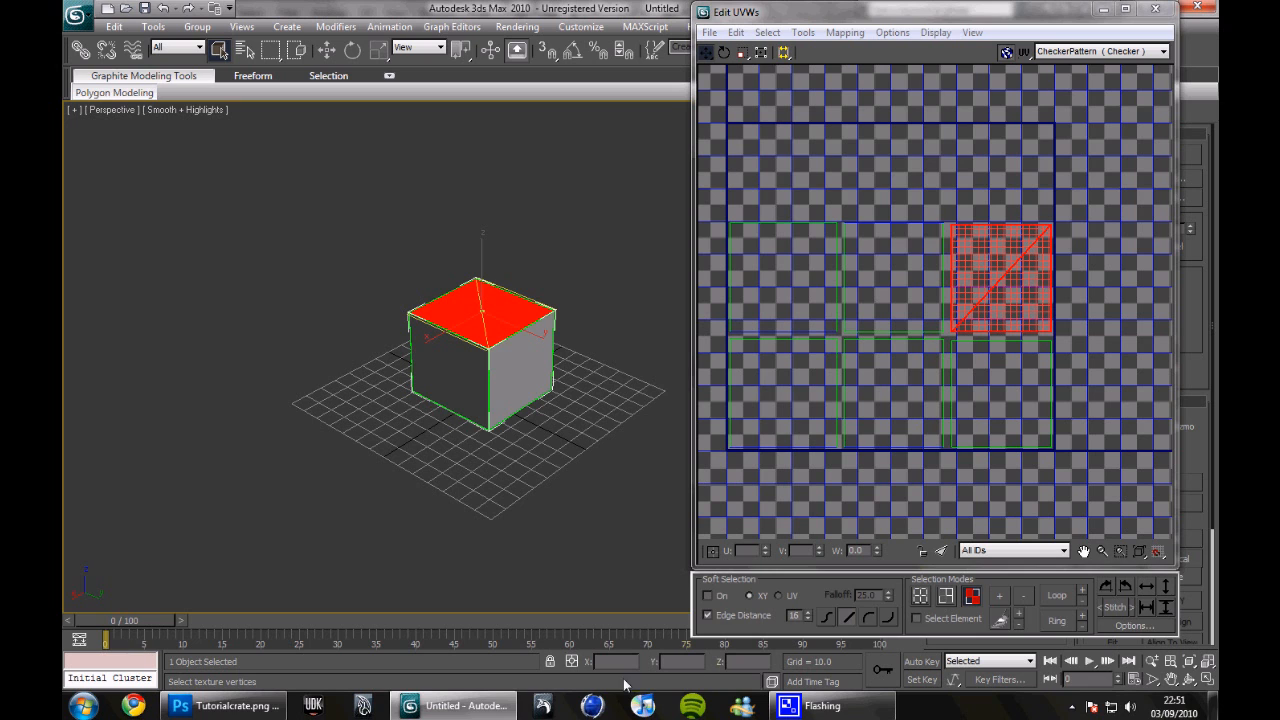
- Switch to Photoshop, collapse the Detail group and add a new layer above it
click(257, 713)
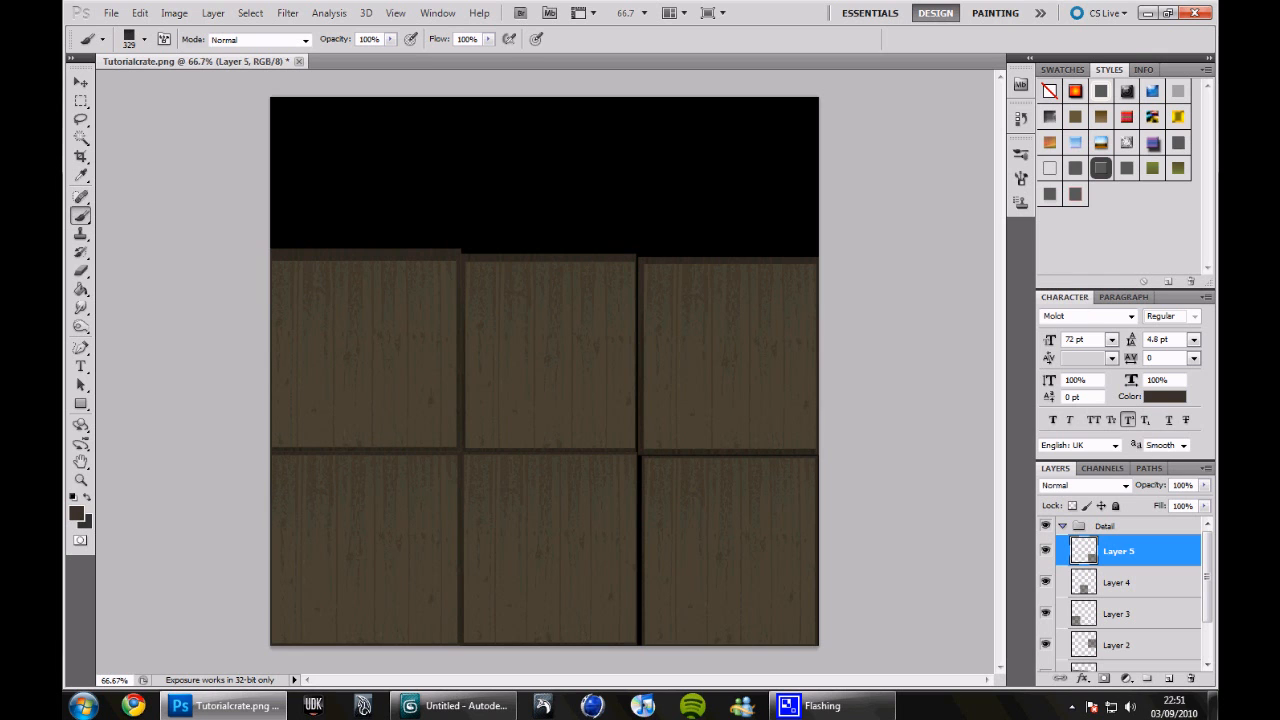
click(455, 706)
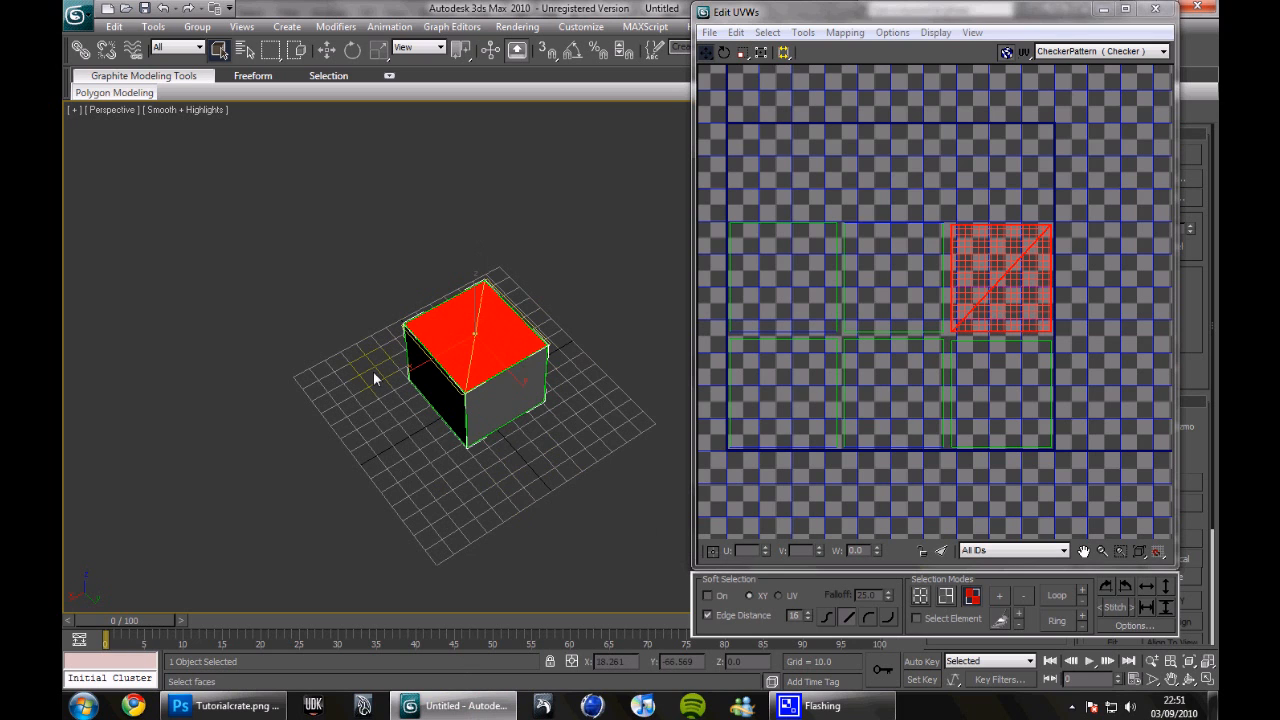
click(248, 712)
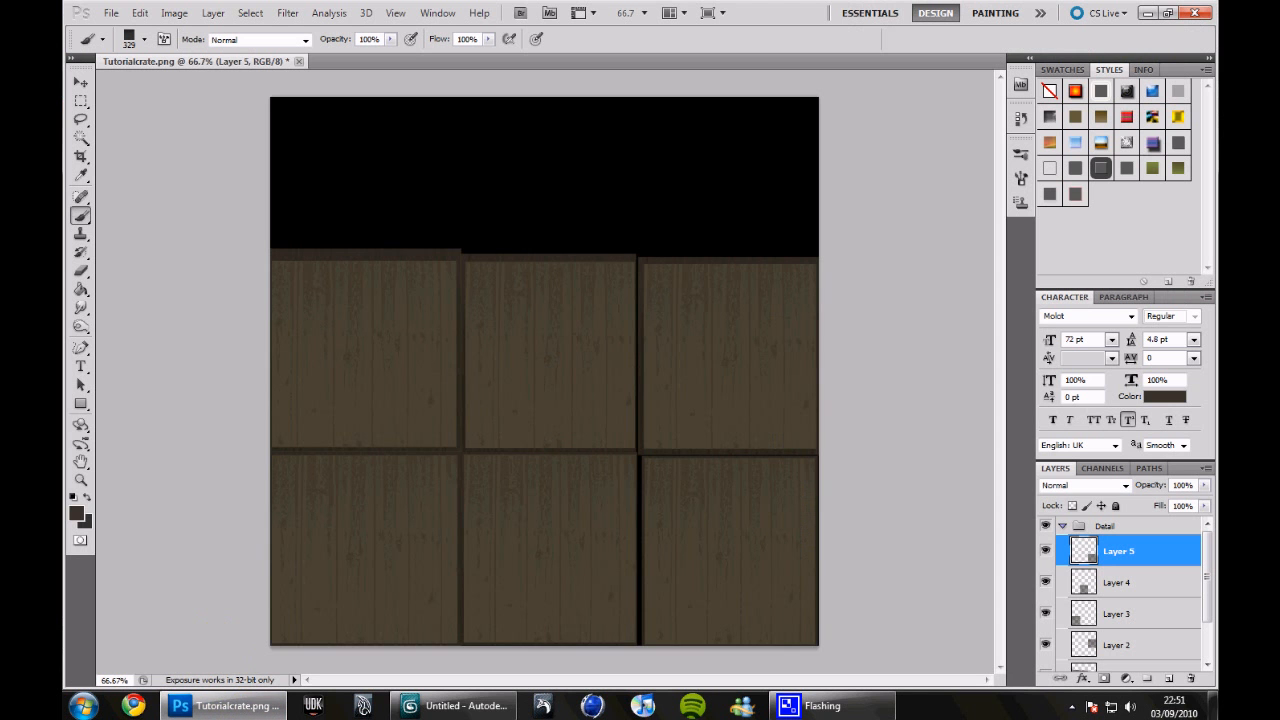
click(1062, 526)
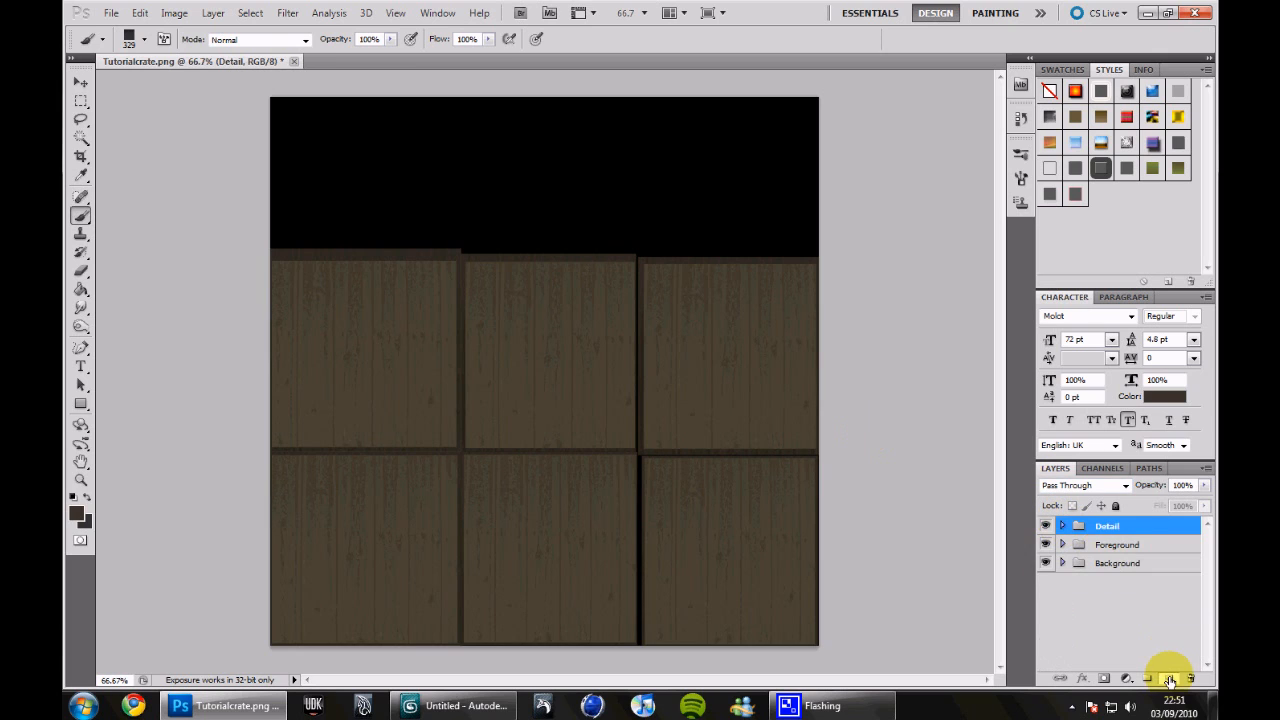
click(1168, 678)
- Add the text "XYZ TUTORIALS" with the Type tool and move it onto the upper-right plank square
click(81, 366)
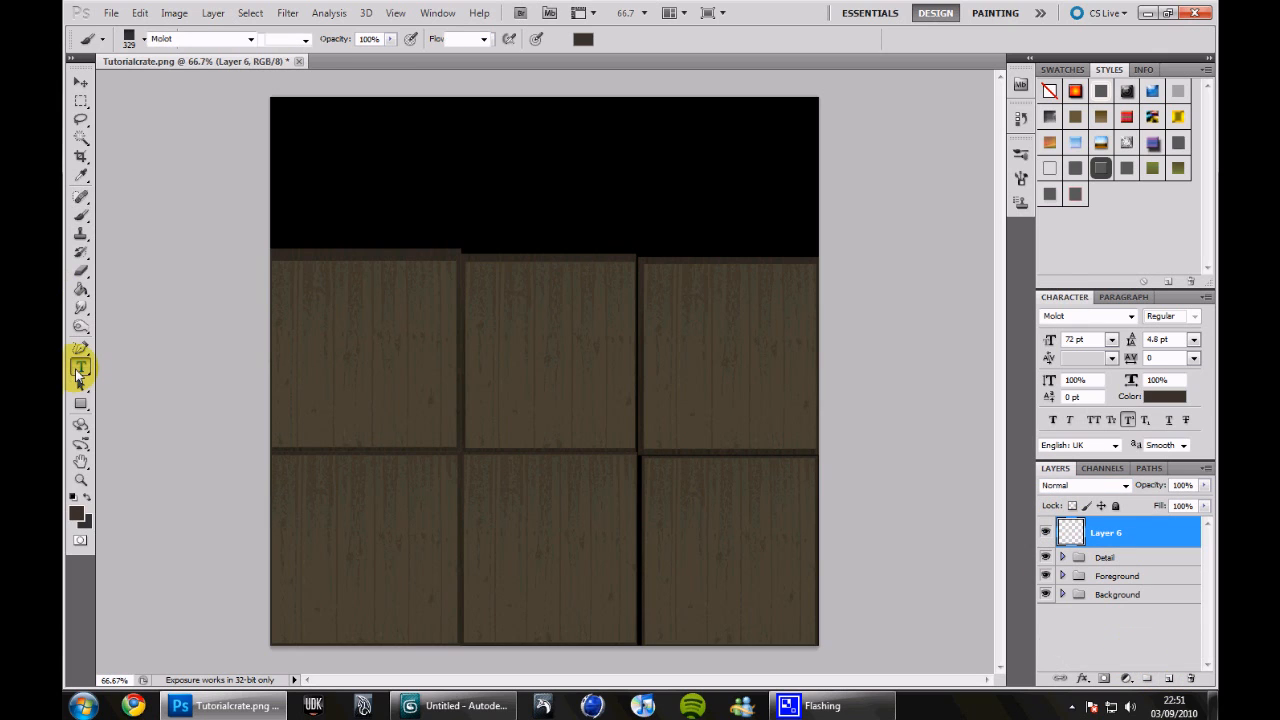
click(298, 334)
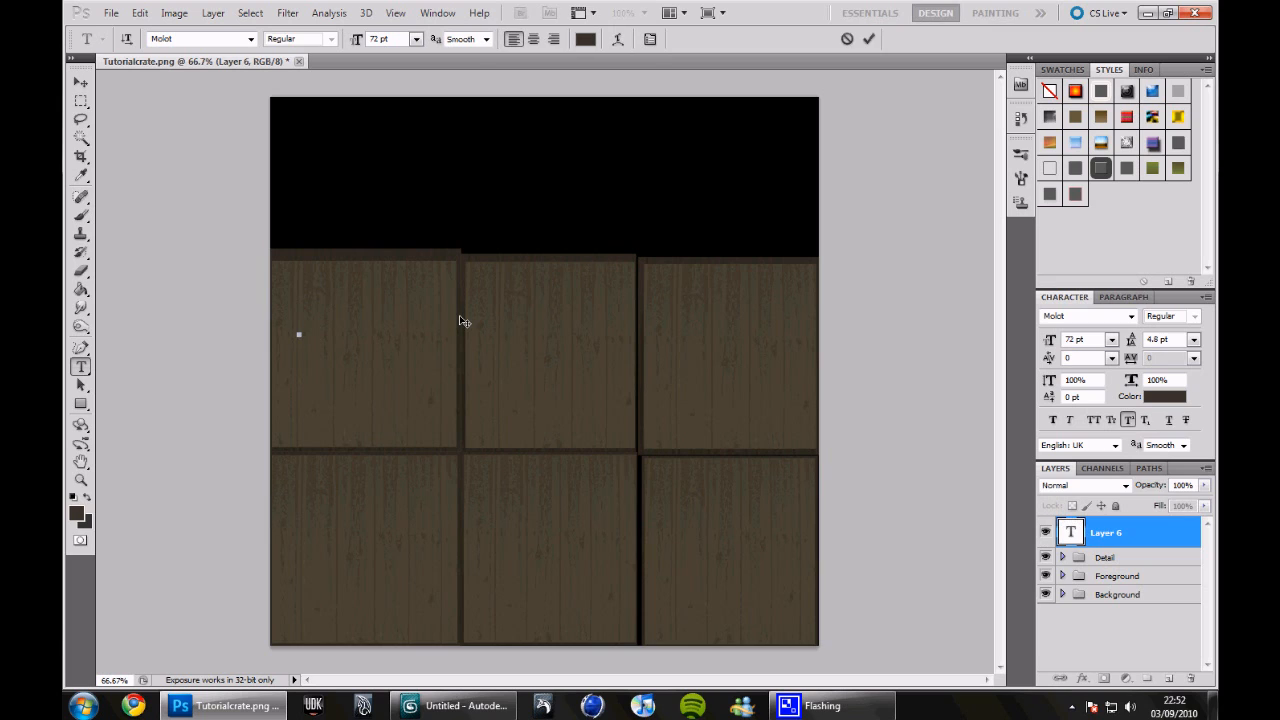
text(XYZ 1)
text(UTORIALS)
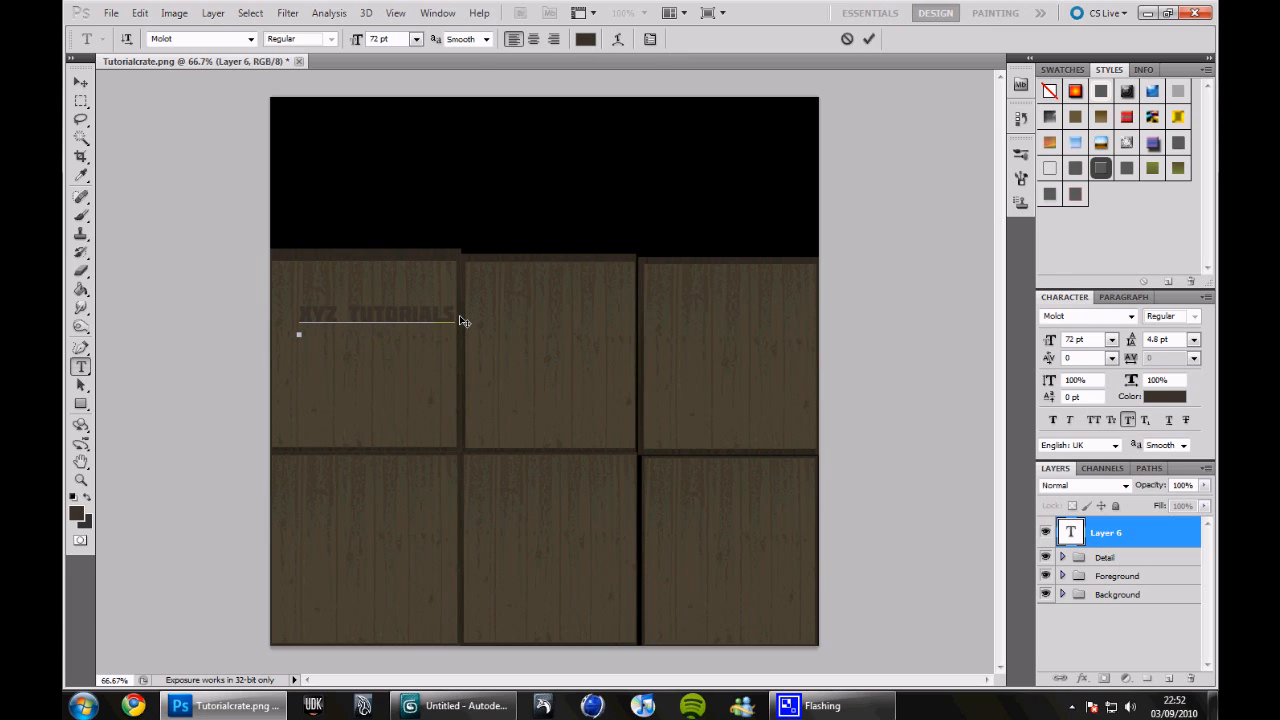
click(81, 82)
drag(360, 312, 714, 340)
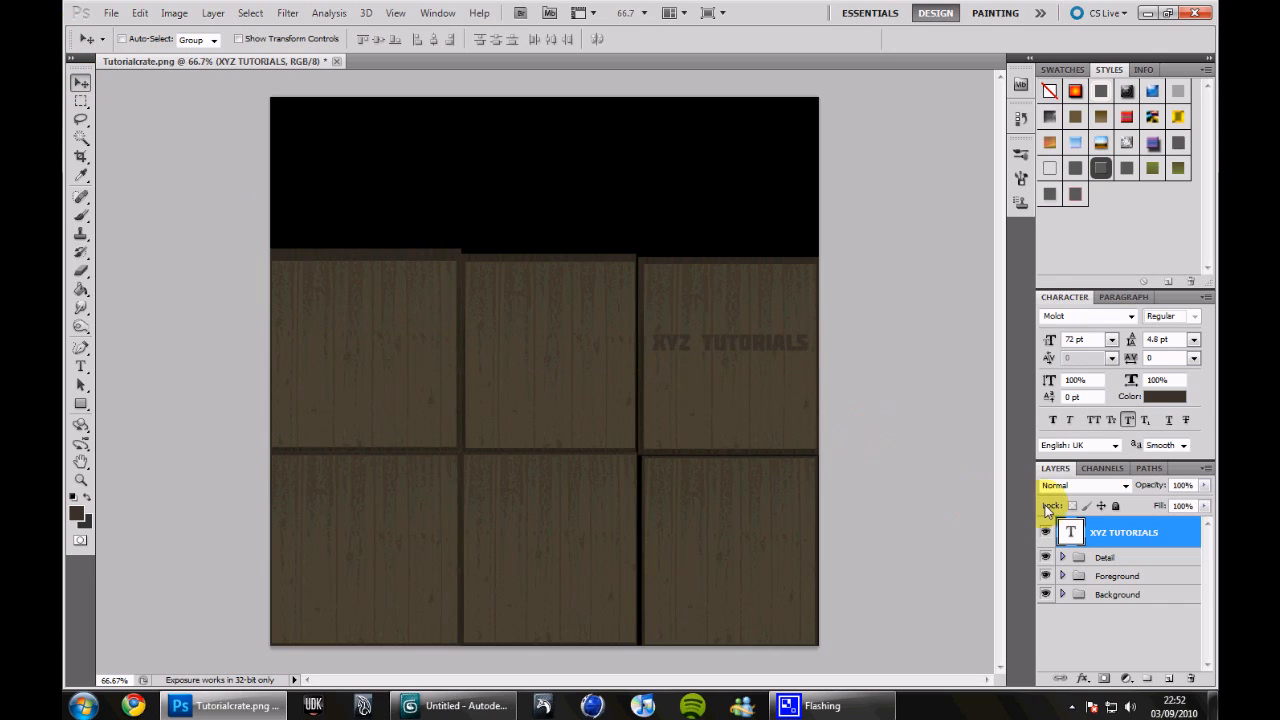
- Change the colour of the XYZ TUTORIALS text to black
double_click(1070, 532)
click(585, 38)
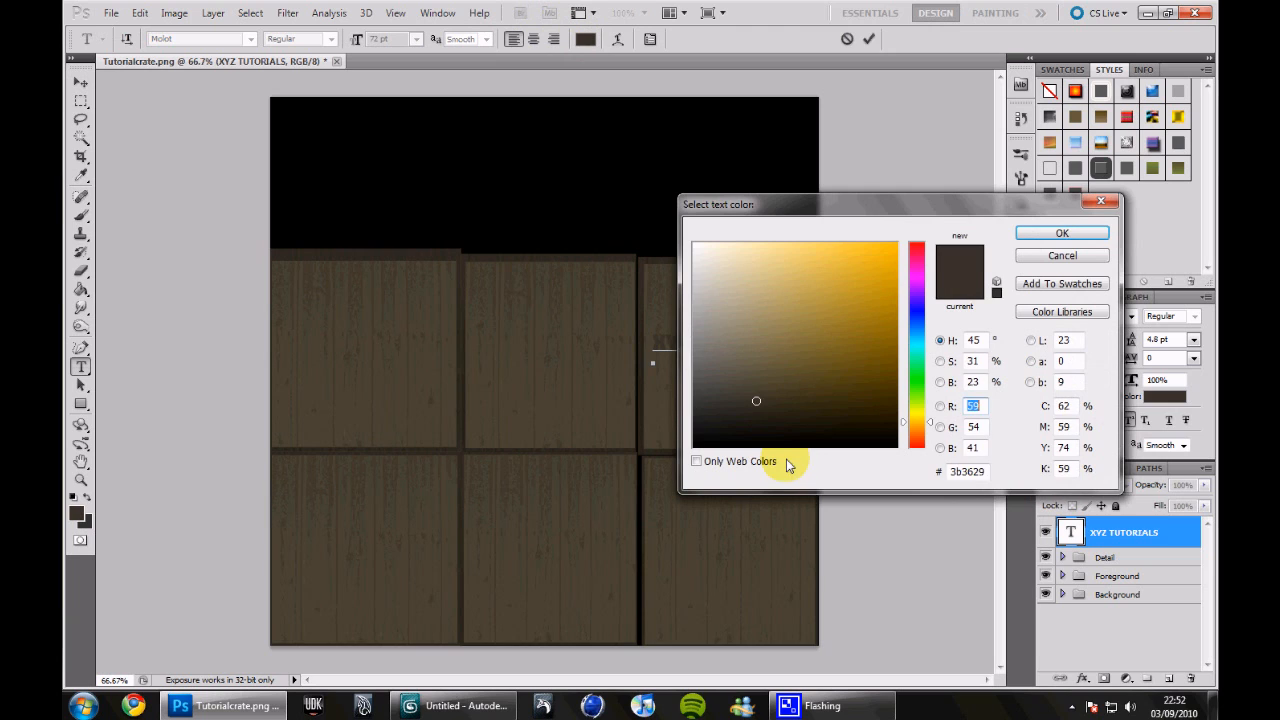
drag(750, 436, 600, 446)
click(1026, 234)
click(80, 83)
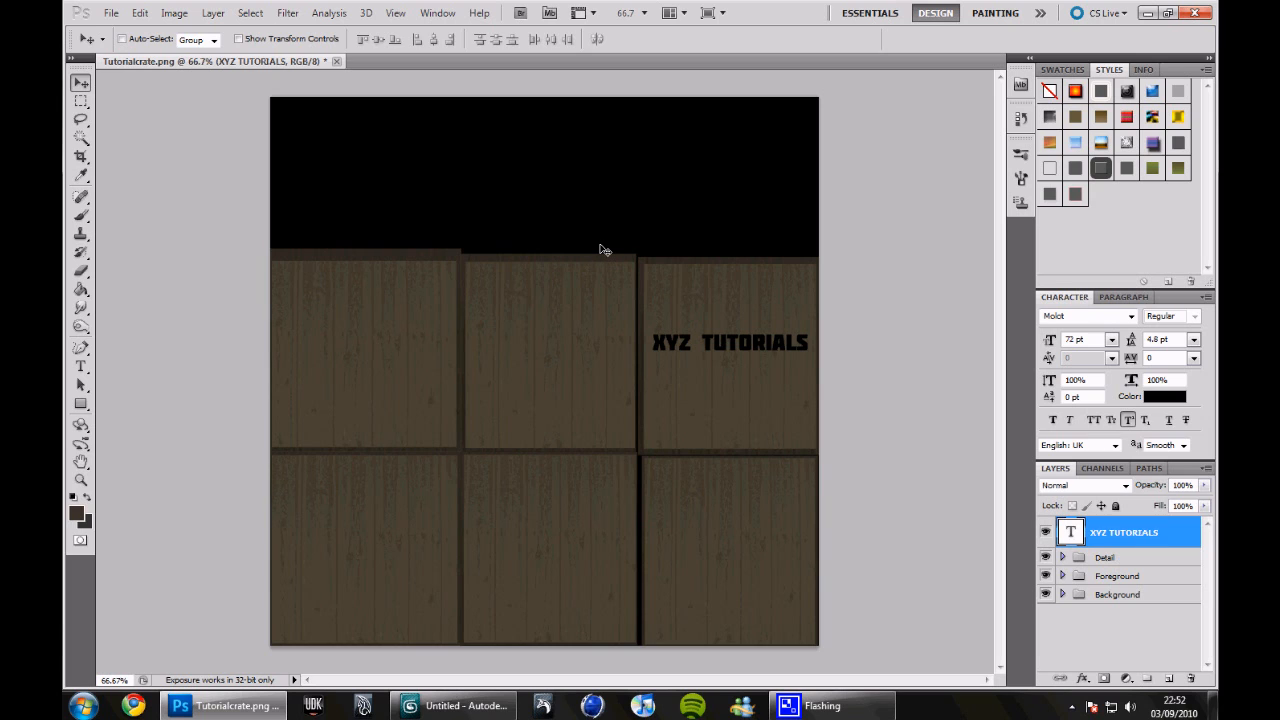
- Save the texture to the Desktop as a JPEG named FinishedCratetexture at Maximum quality 12 with the Baseline ("Standard") format
click(112, 14)
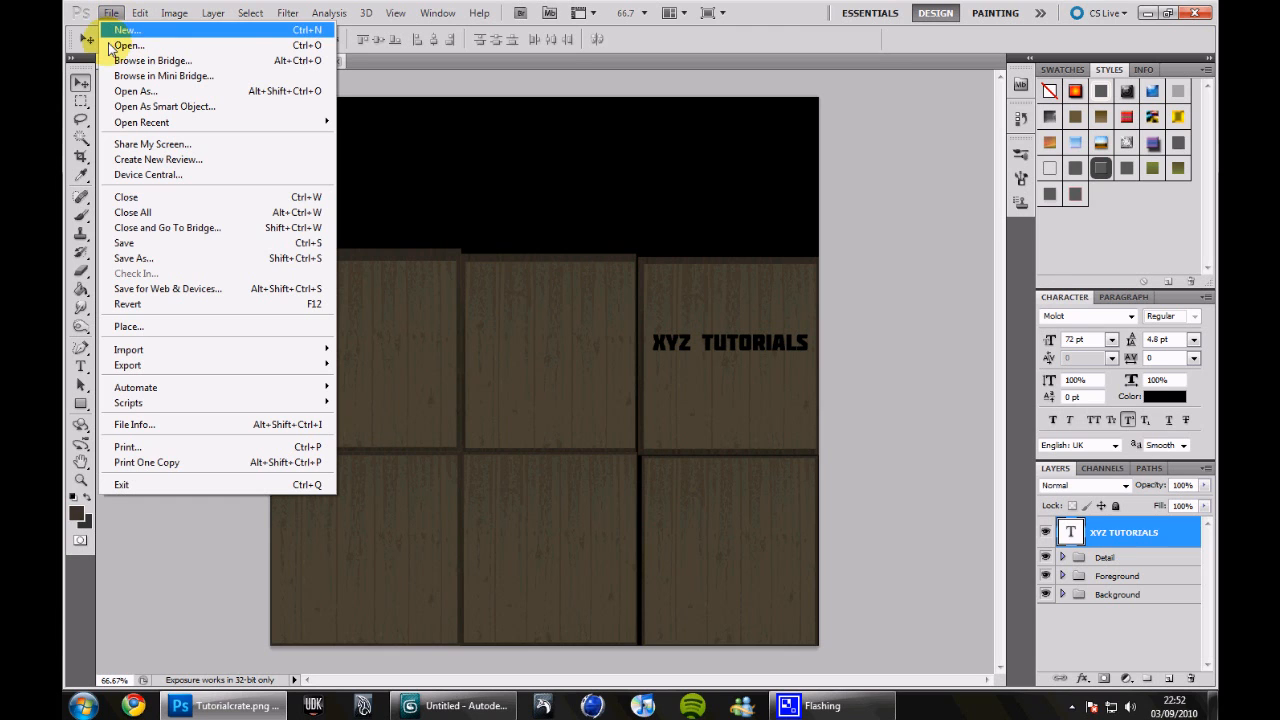
click(133, 259)
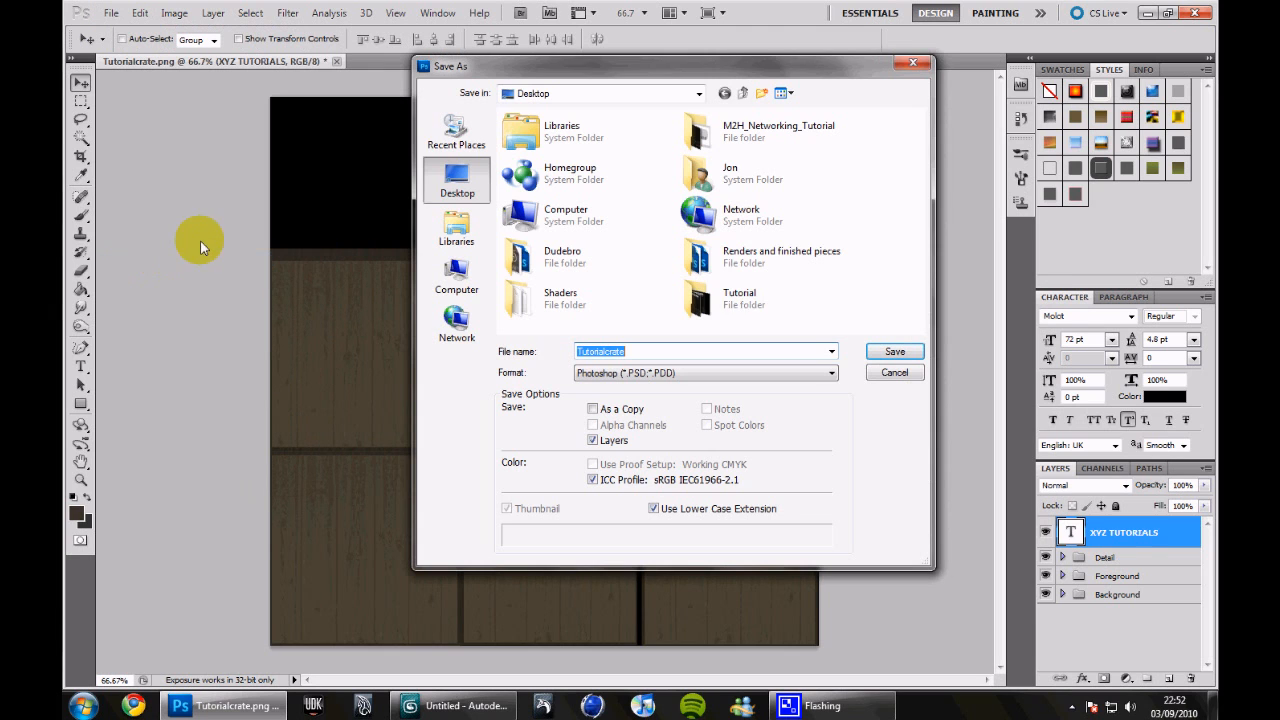
click(685, 373)
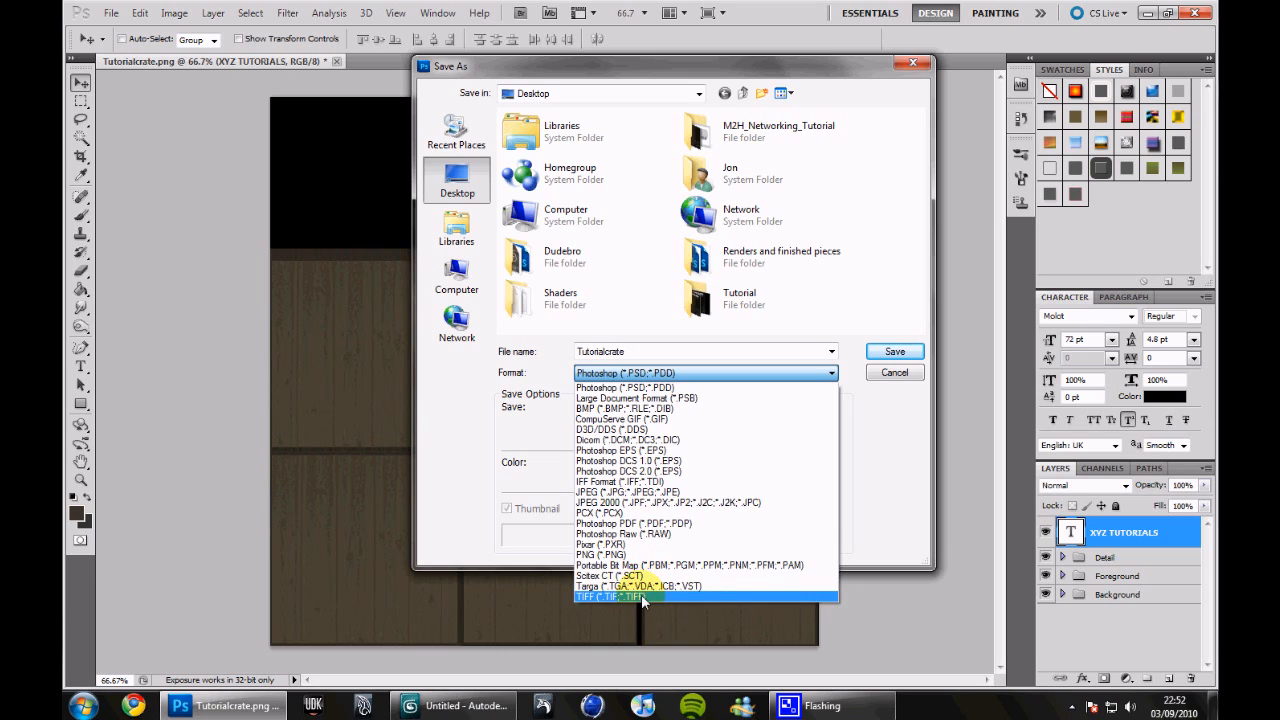
click(600, 492)
click(645, 352)
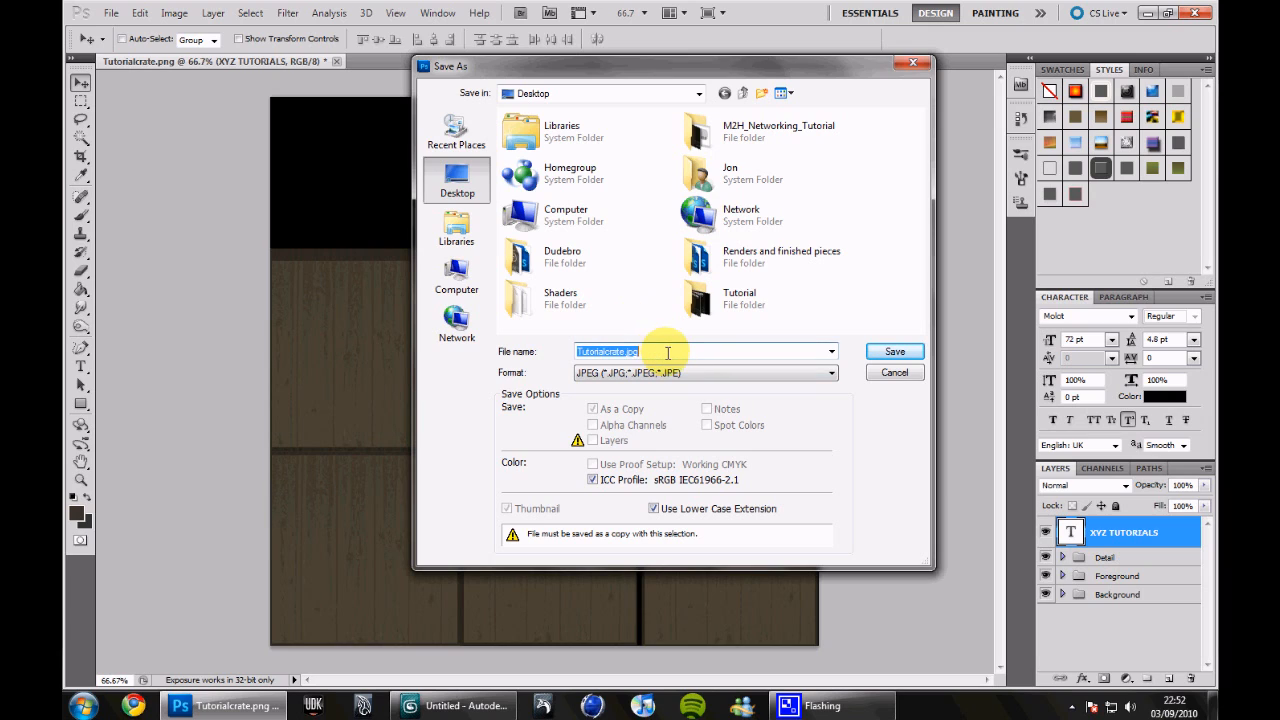
key(BackSpace)
text(FinishedCratetexture)
key(Return)
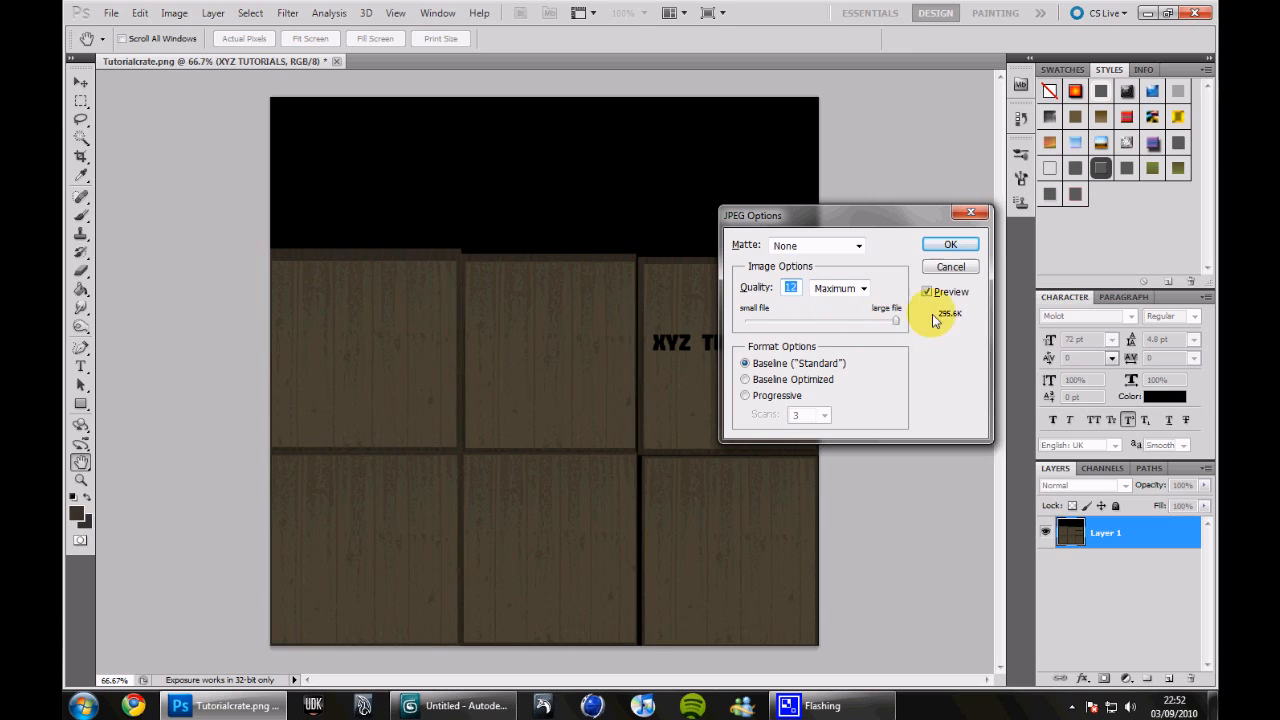
click(947, 247)
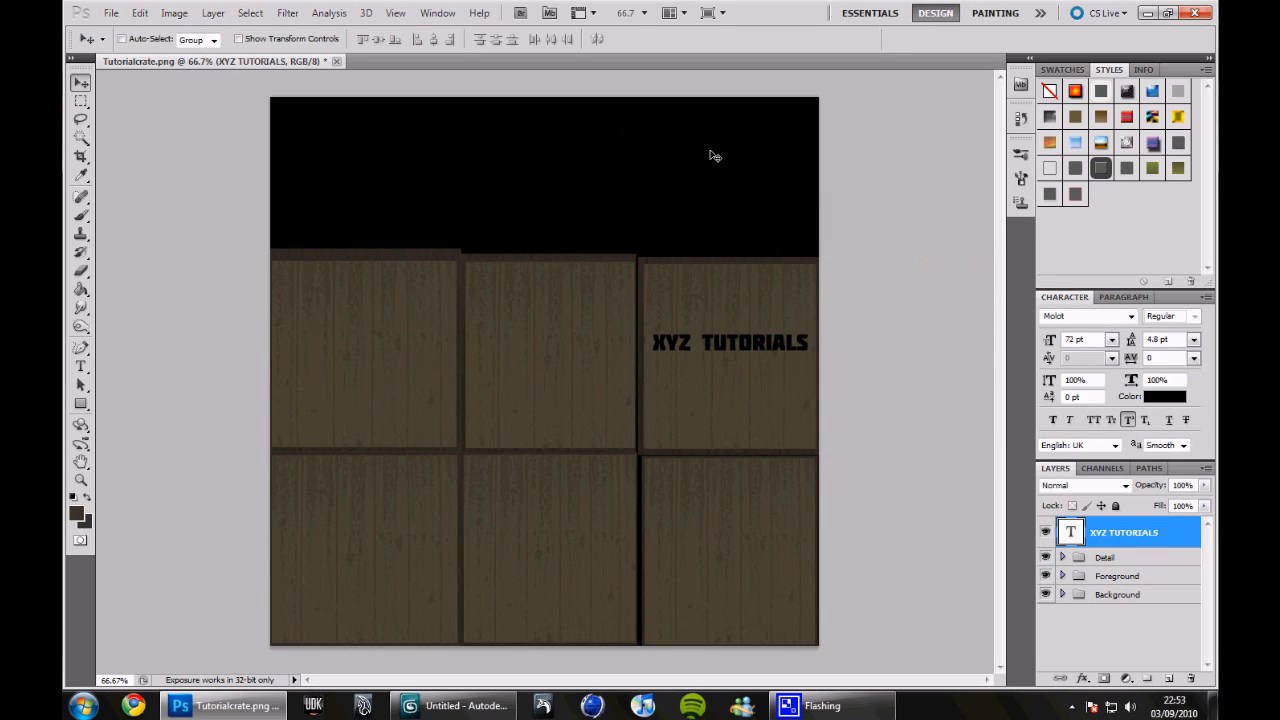
- Switch to 3ds Max and close the Edit UVWs window
click(1146, 16)
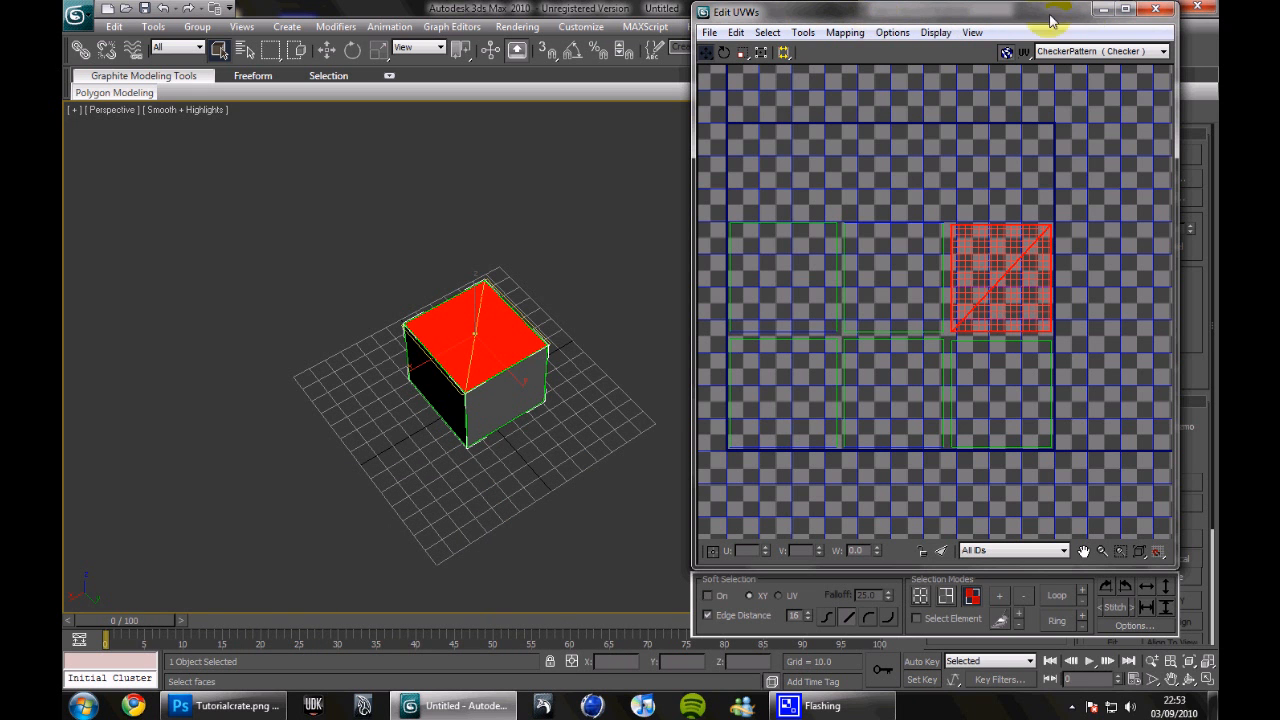
click(1152, 10)
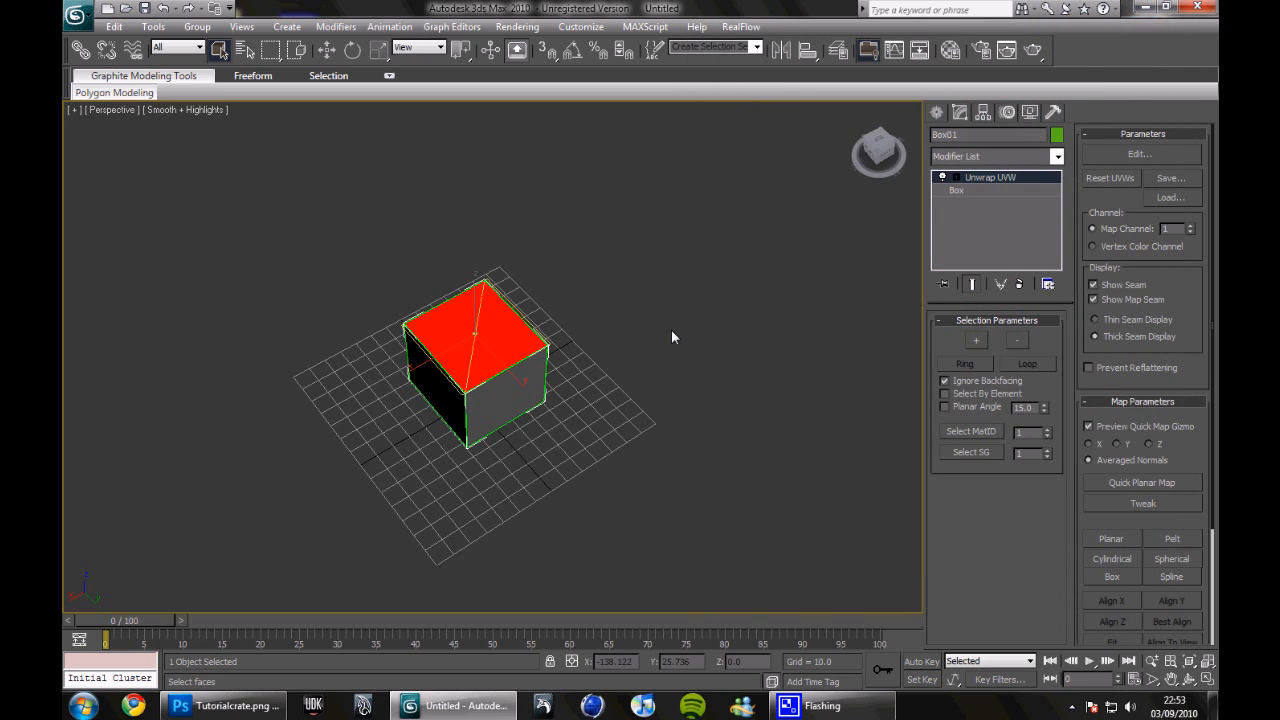
alt+middle_drag(664, 339, 549, 466)
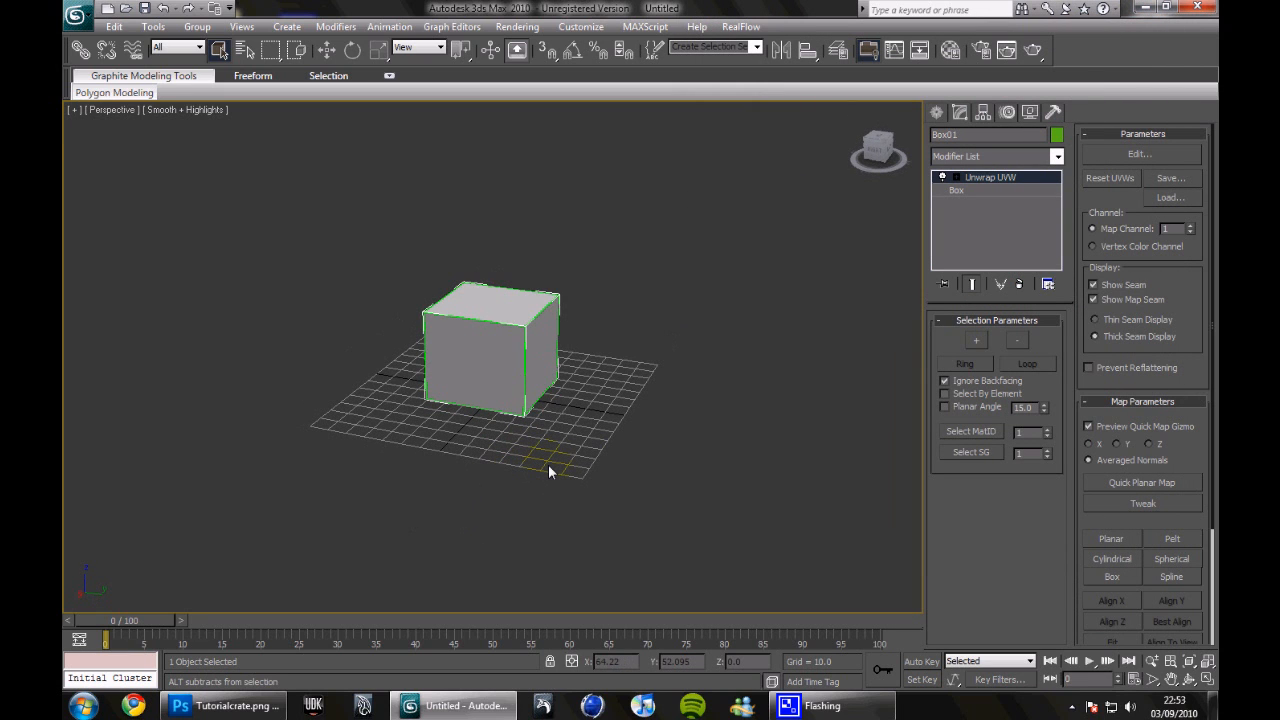
- Open the Material Editor and place its window clear of the box in the viewport
key(m)
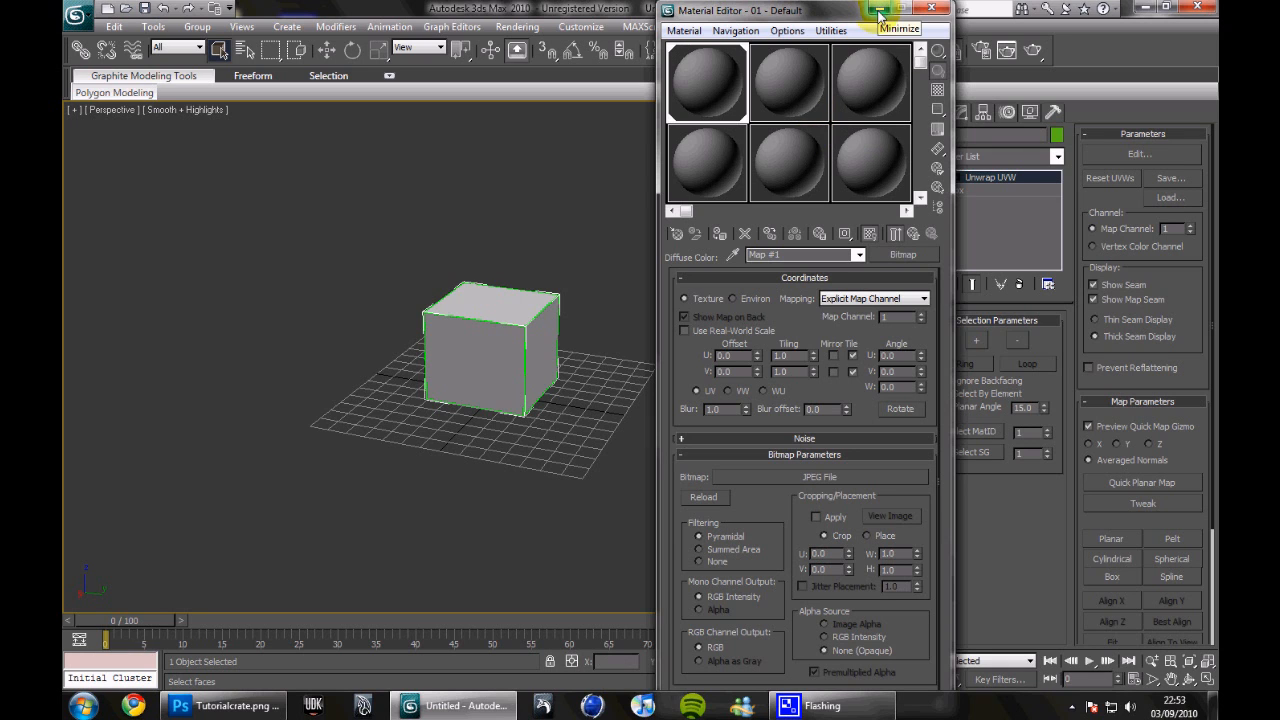
click(878, 10)
middle_drag(781, 175, 751, 213)
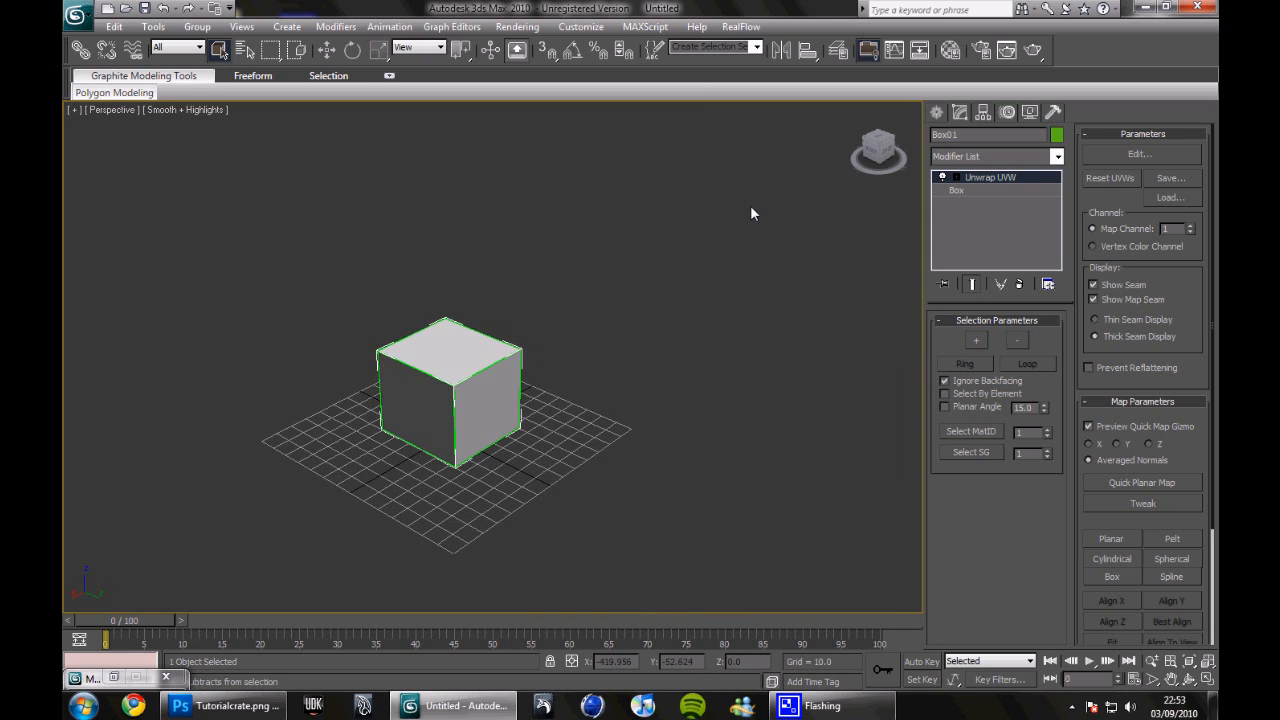
click(950, 50)
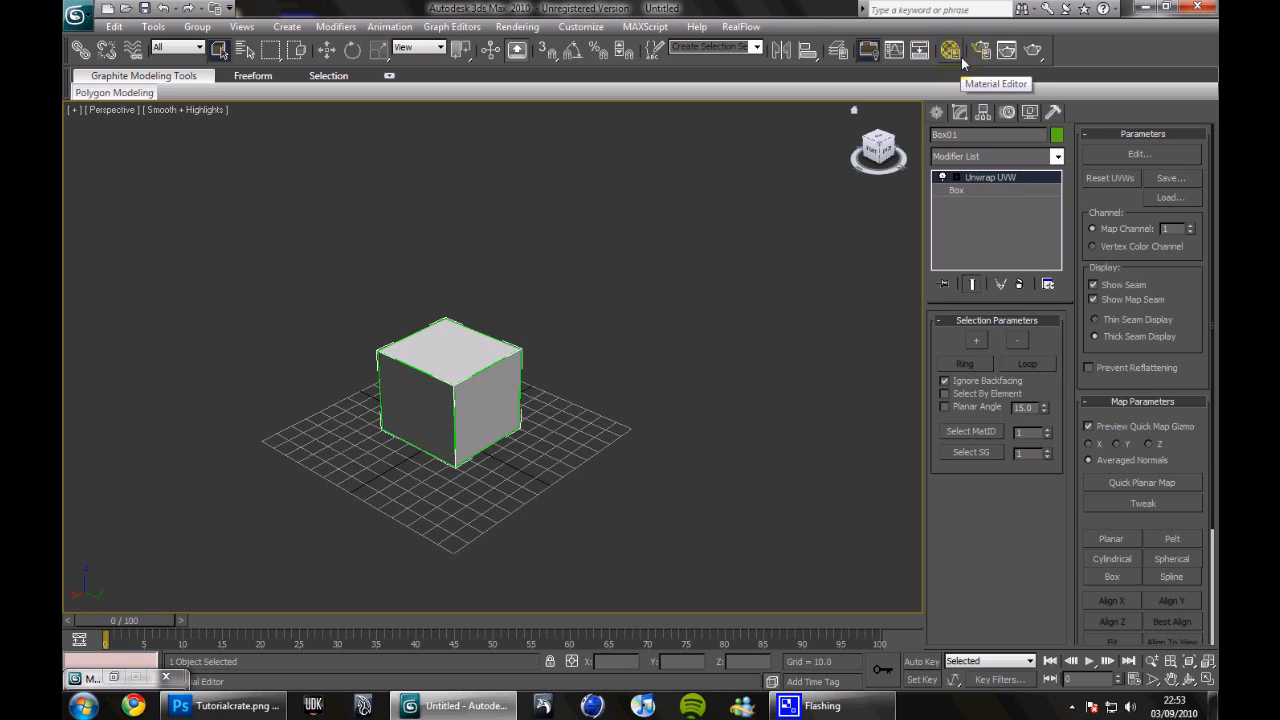
click(952, 52)
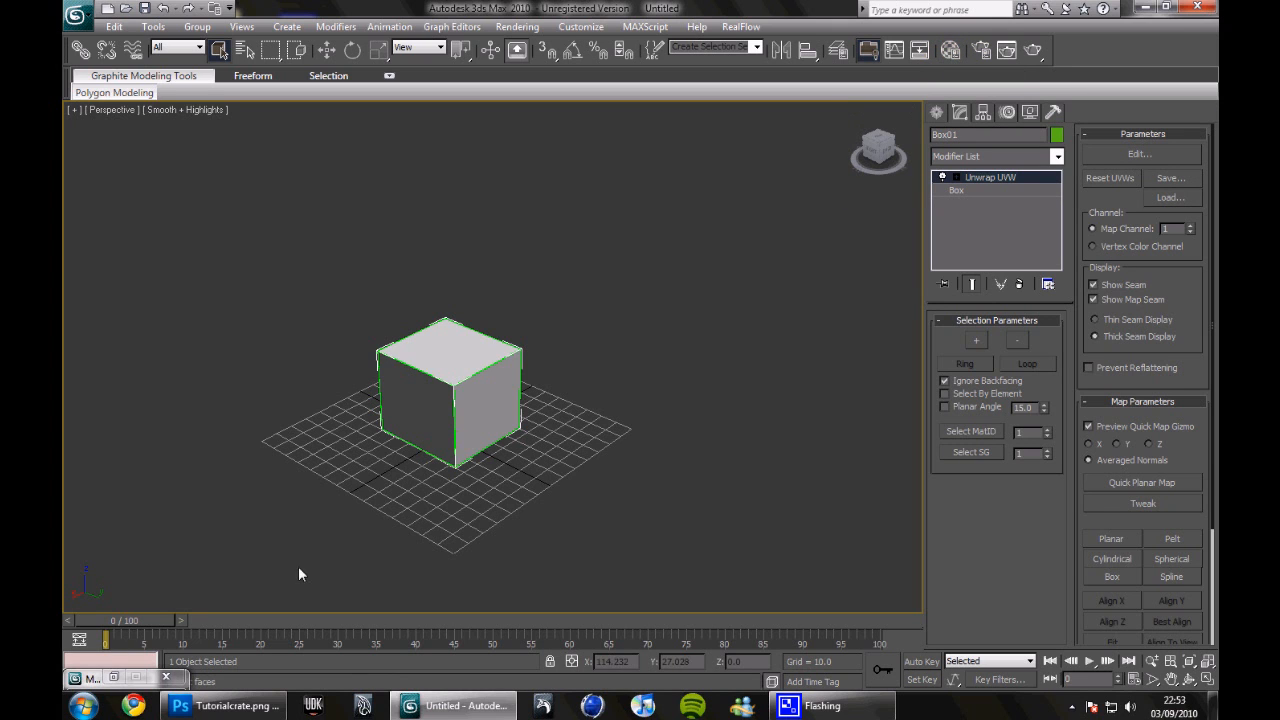
click(113, 677)
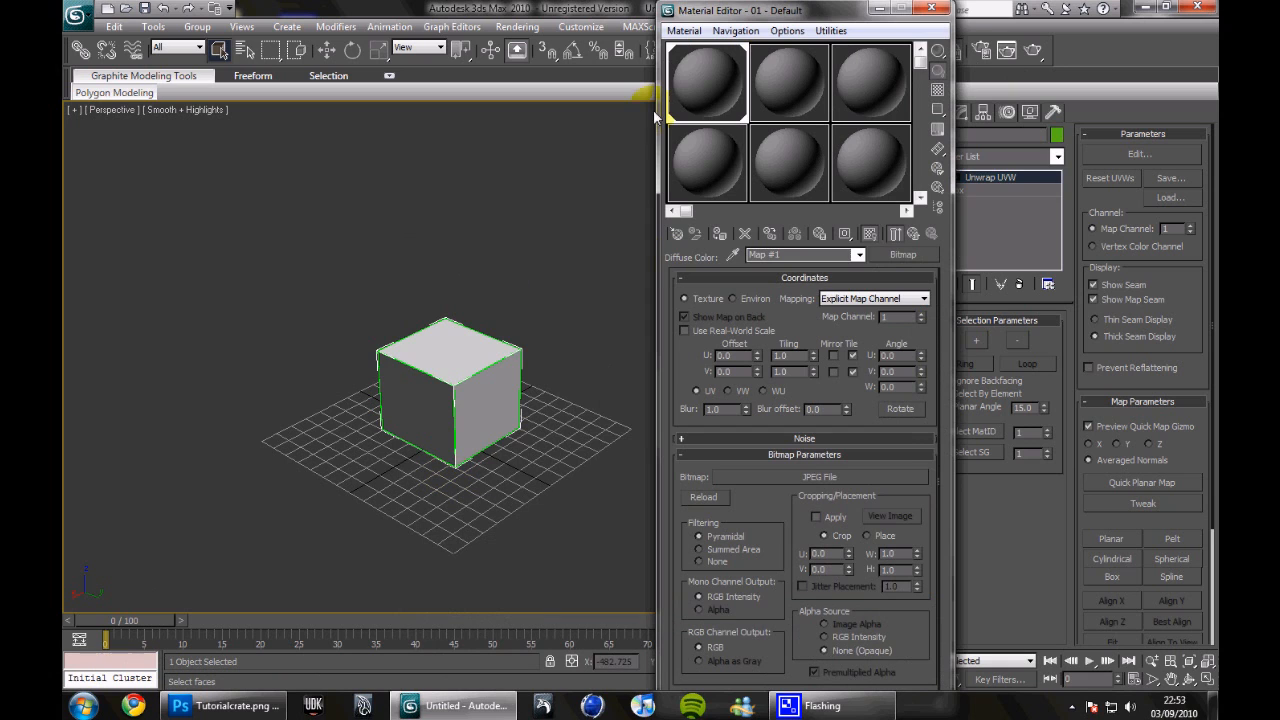
drag(693, 17, 752, 17)
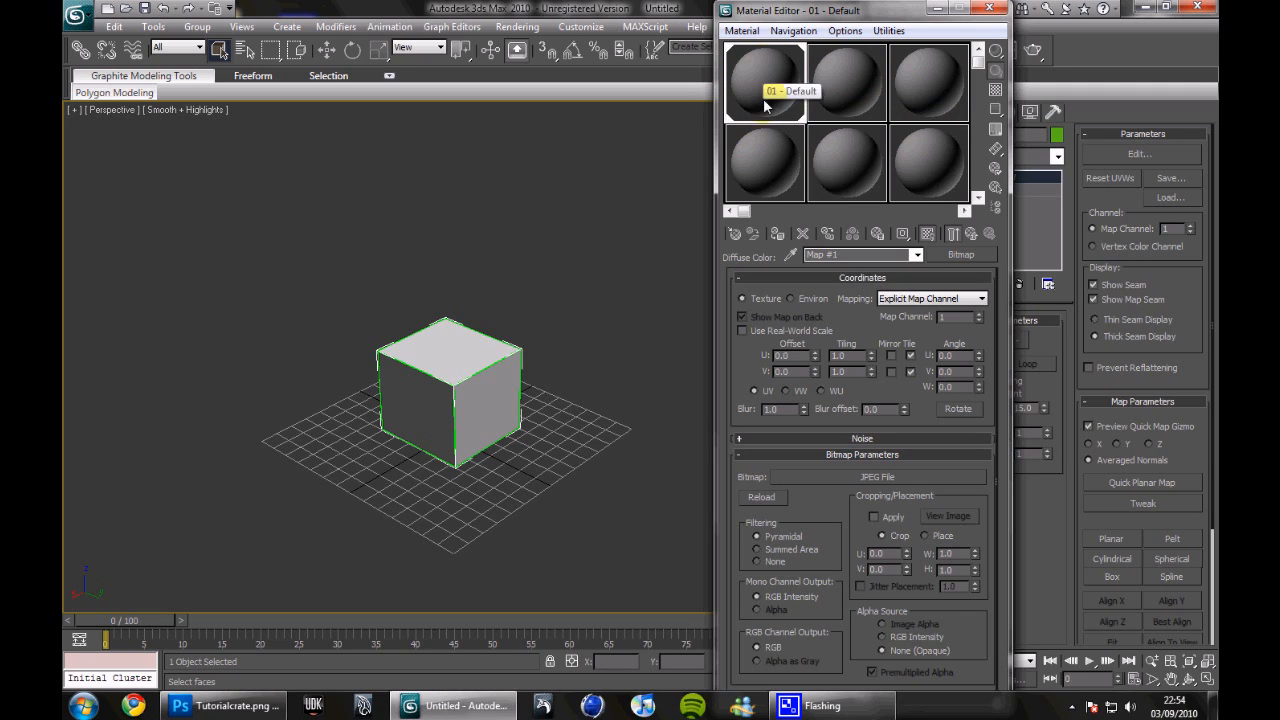
mouse_move(979, 60)
mouse_down()
mouse_move(981, 186)
mouse_move(980, 60)
mouse_up()
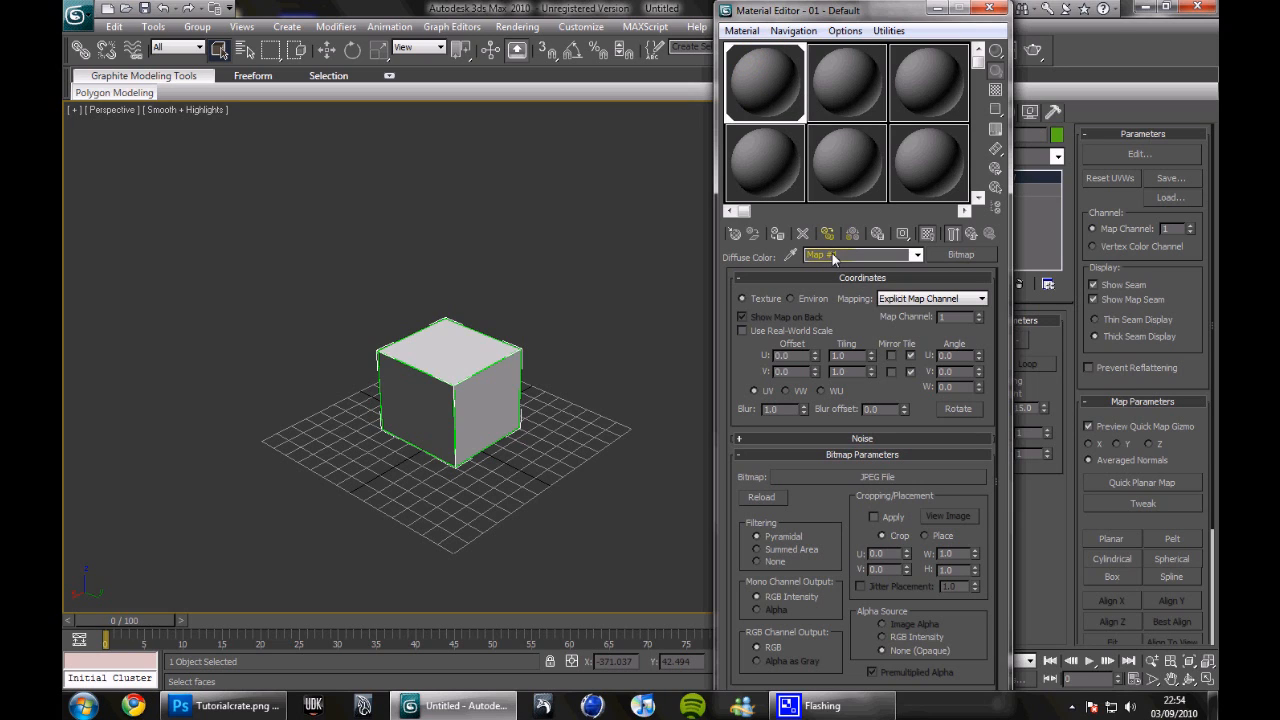
- Assign a Bitmap map to the Diffuse colour of the 02 - Default material, using FinishedCratetexture from the Desktop
click(840, 75)
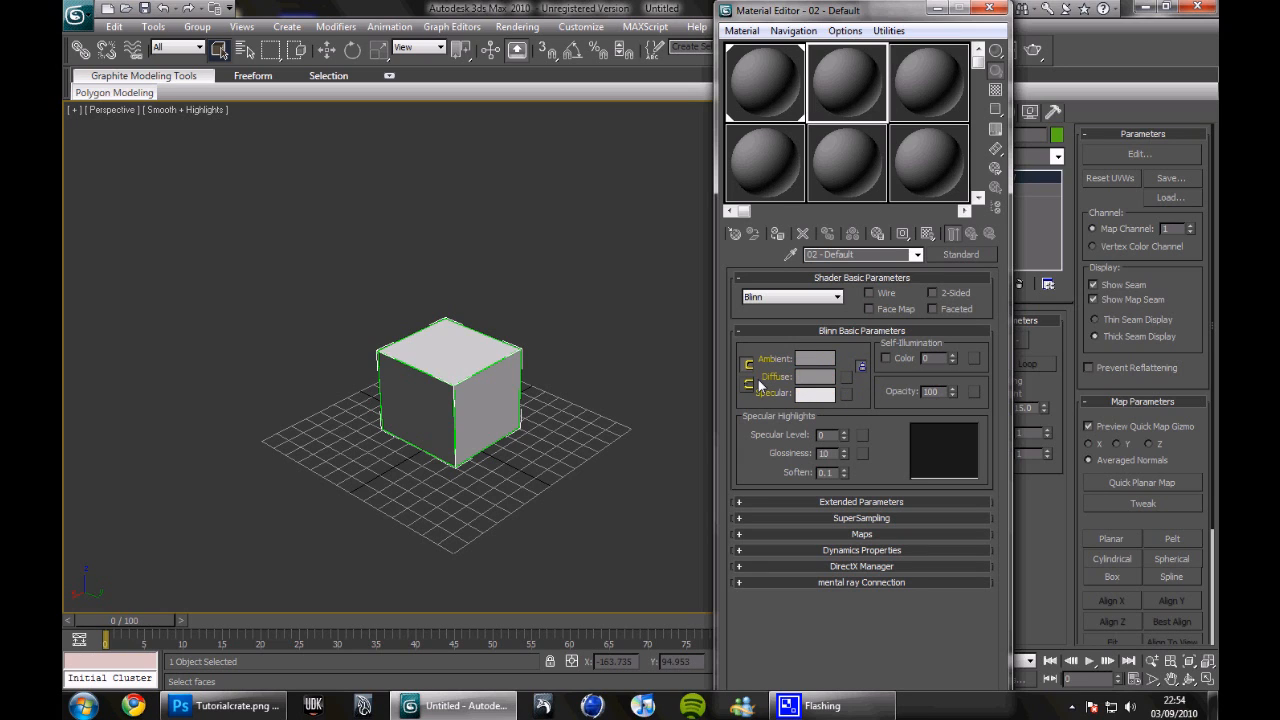
click(848, 383)
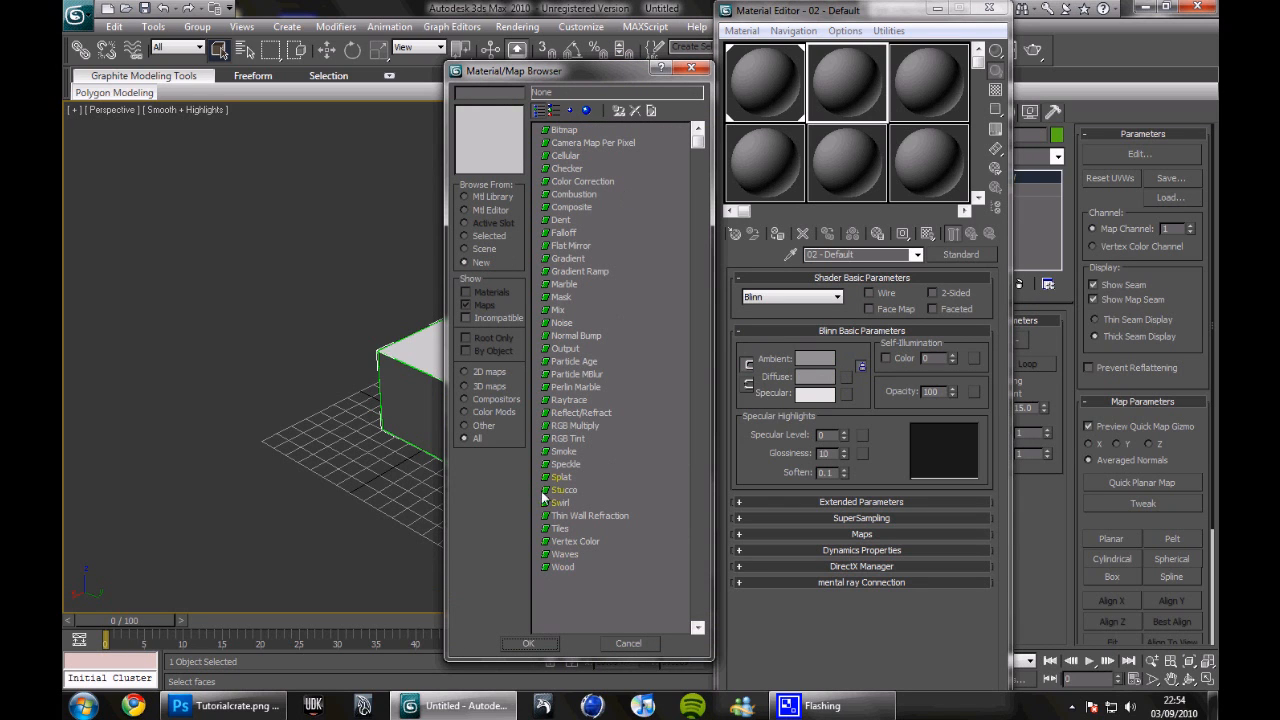
double_click(569, 131)
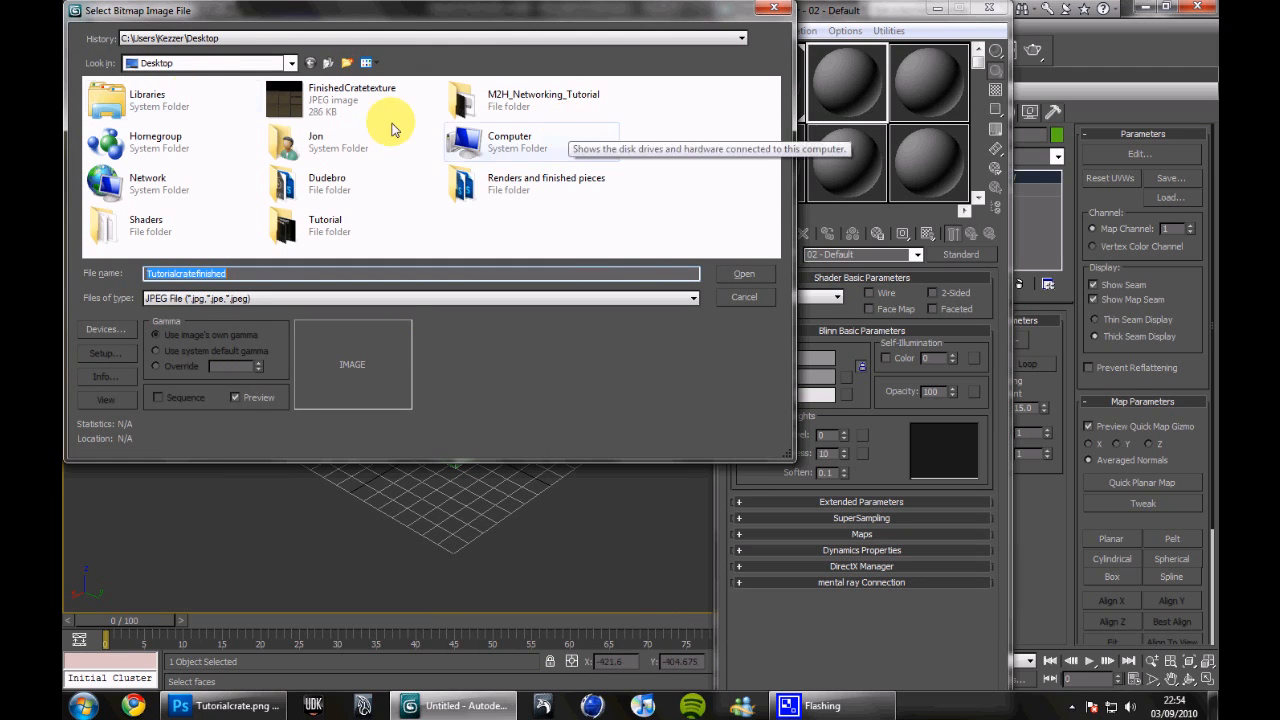
drag(344, 14, 393, 76)
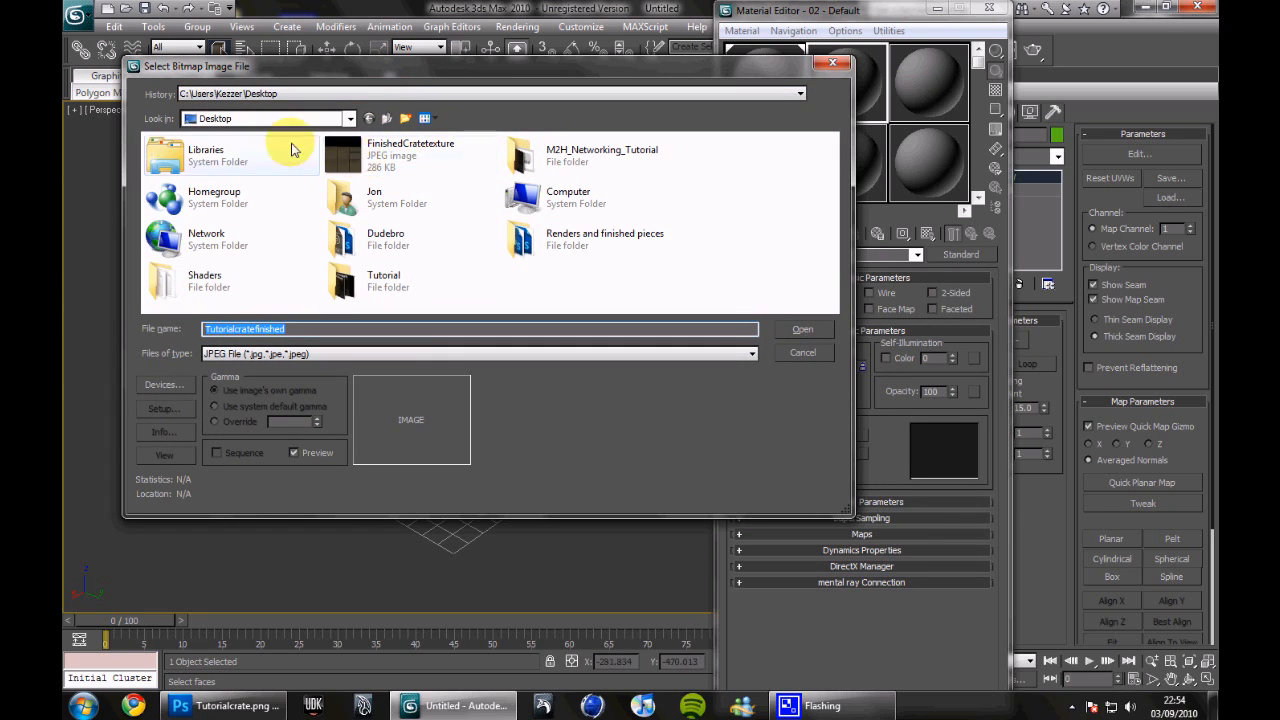
click(387, 165)
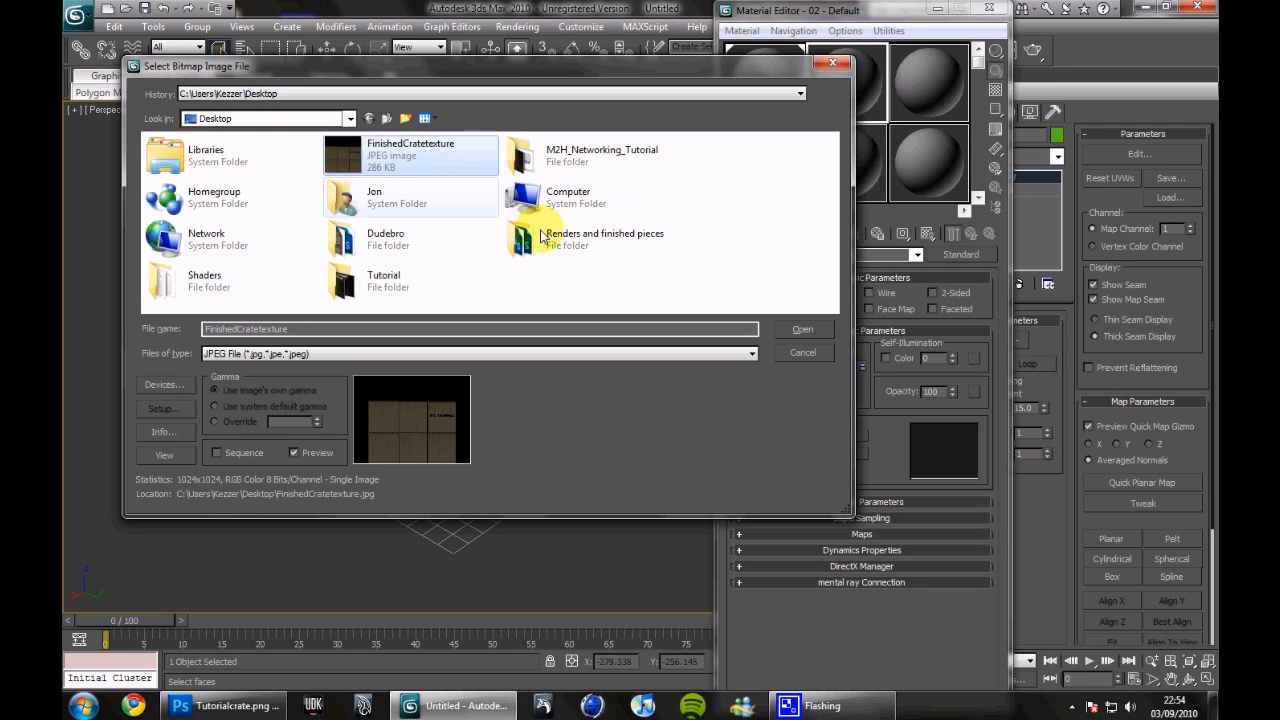
click(803, 332)
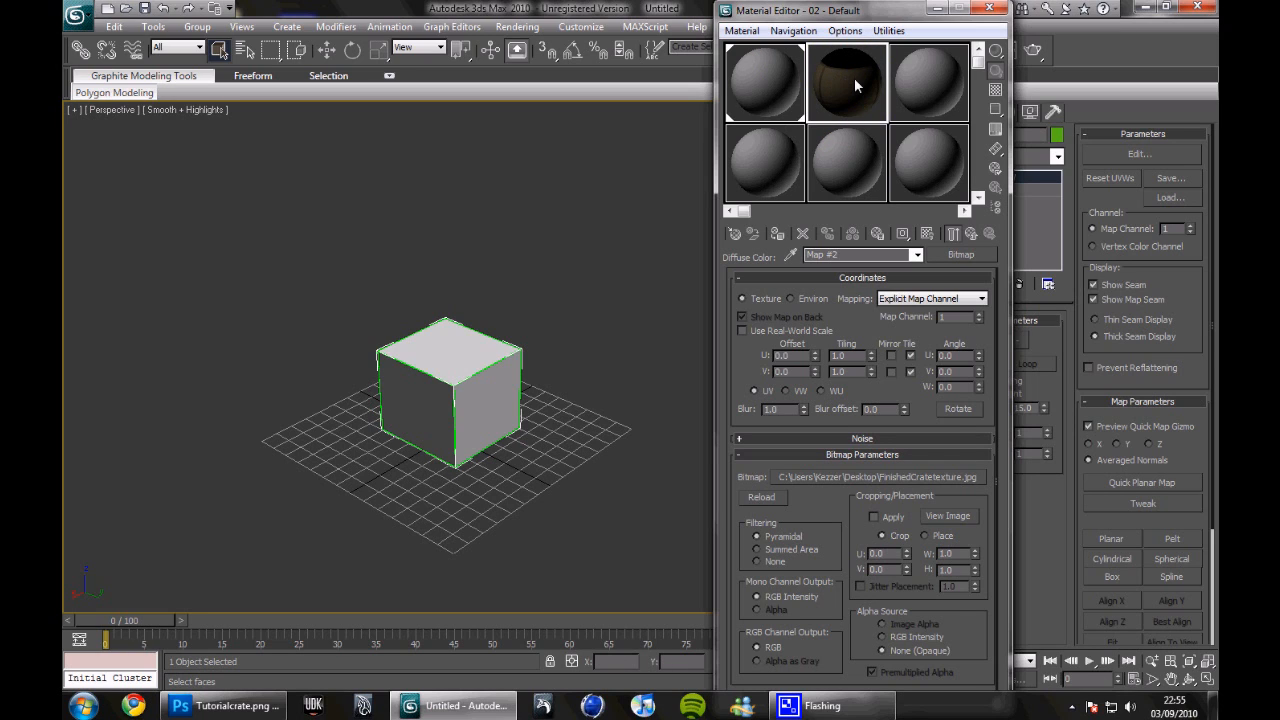
- Apply the crate texture material to the box and show its map in the viewport
drag(598, 318, 465, 386)
alt+middle_drag(435, 383, 496, 282)
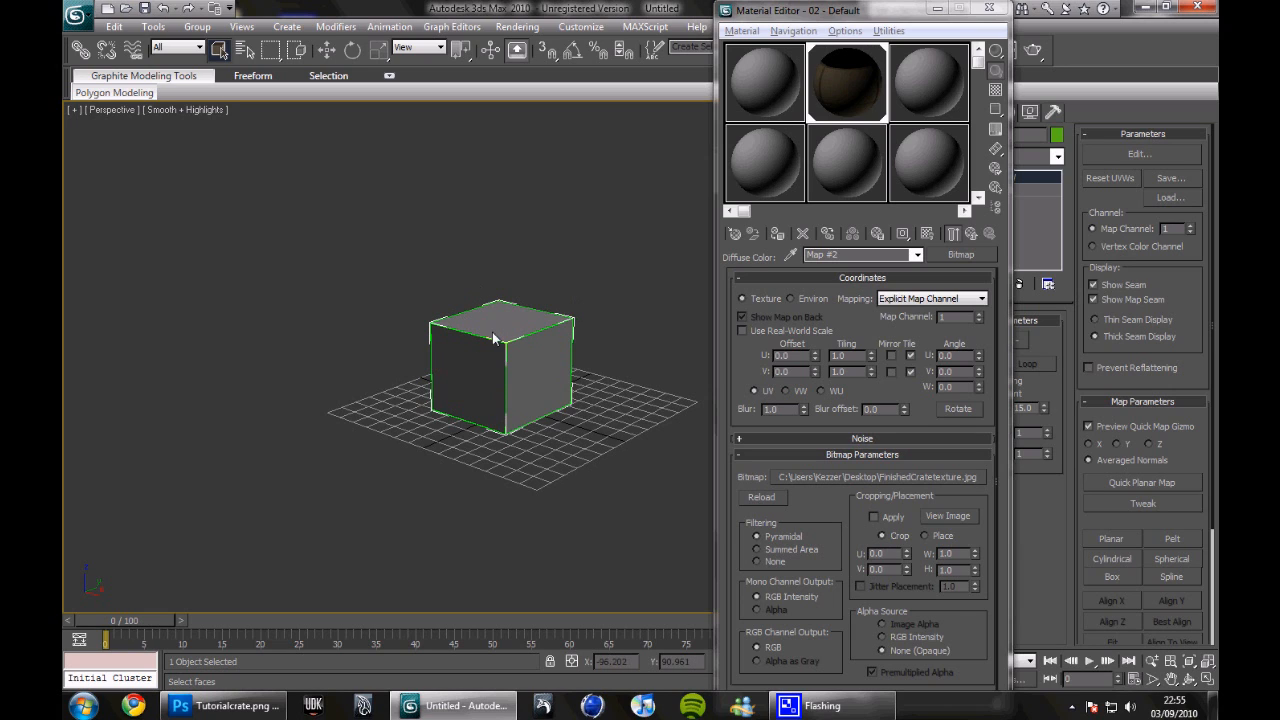
click(724, 272)
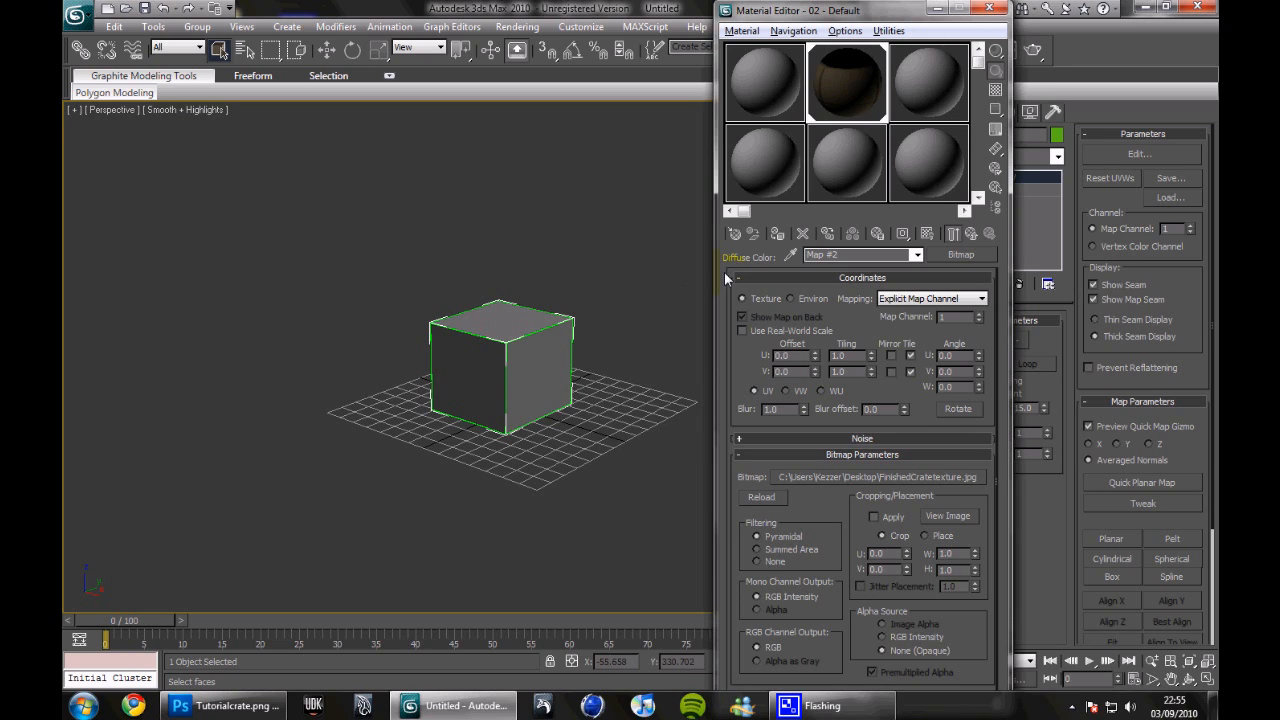
click(926, 234)
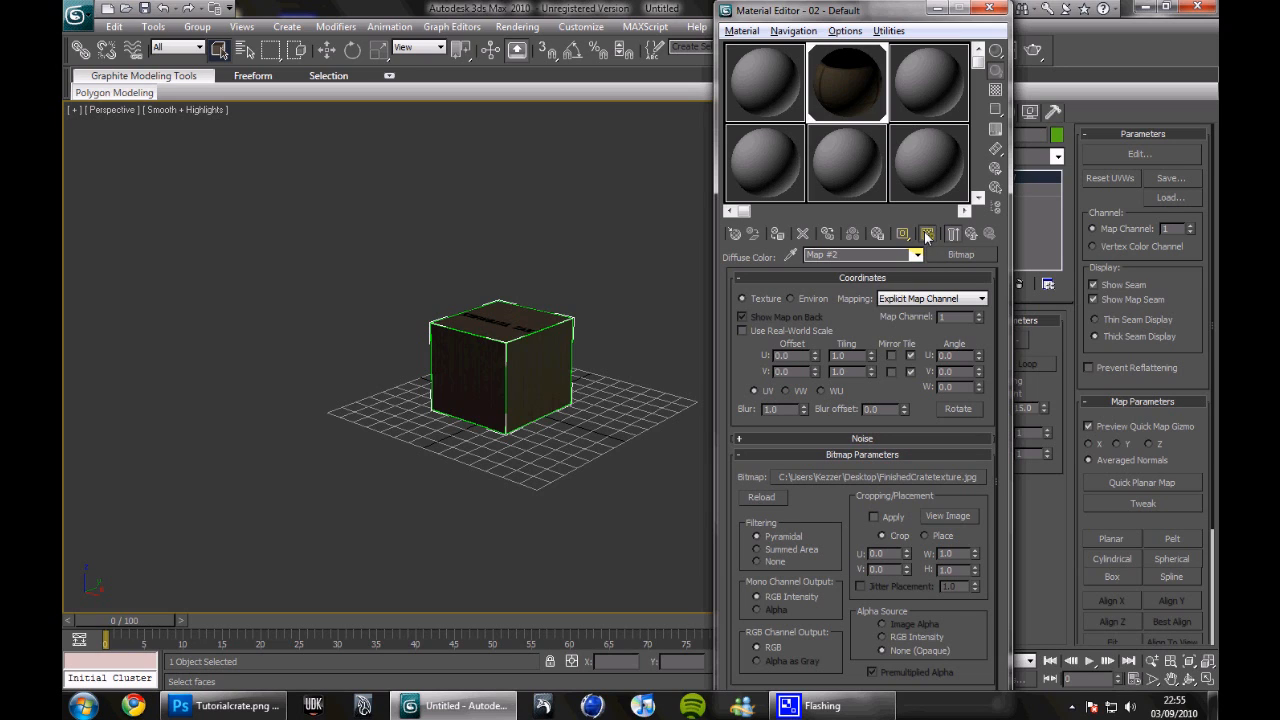
- Close the Material Editor, check the textured crate from several angles, and switch from the box's modifier settings to the object creation options
alt+middle_drag(617, 326, 540, 335)
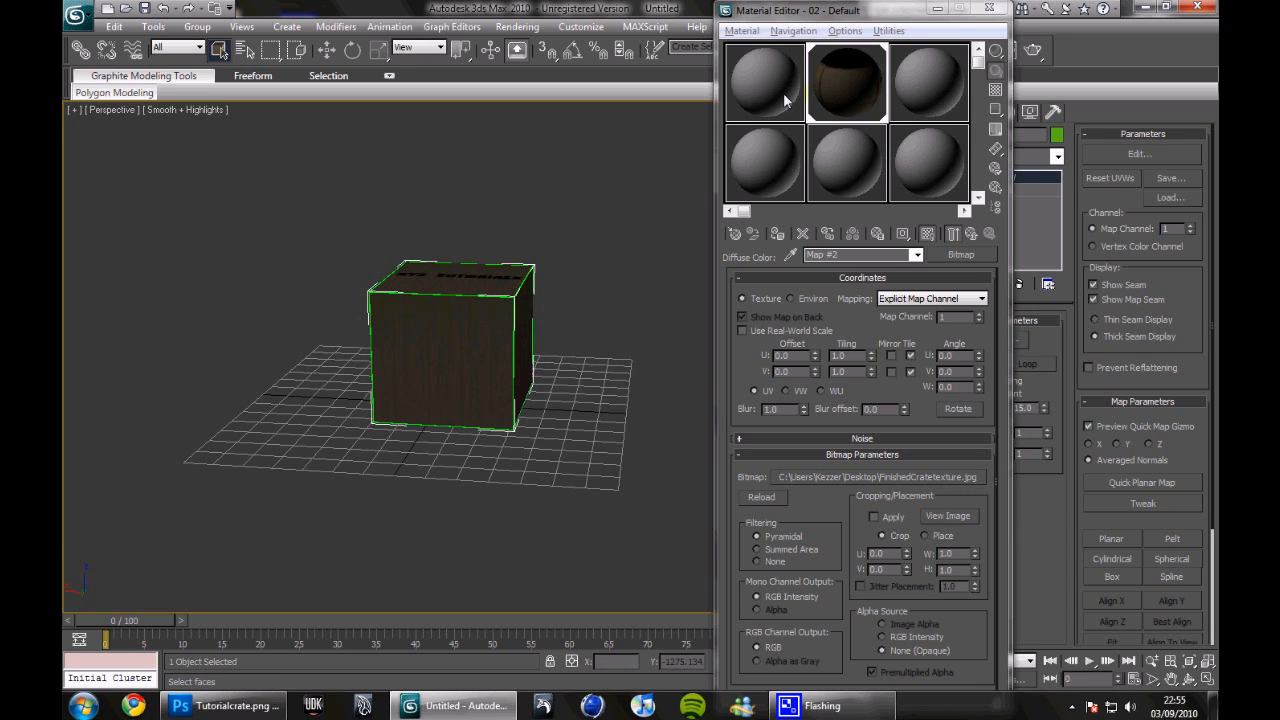
click(989, 8)
alt+middle_drag(606, 252, 587, 350)
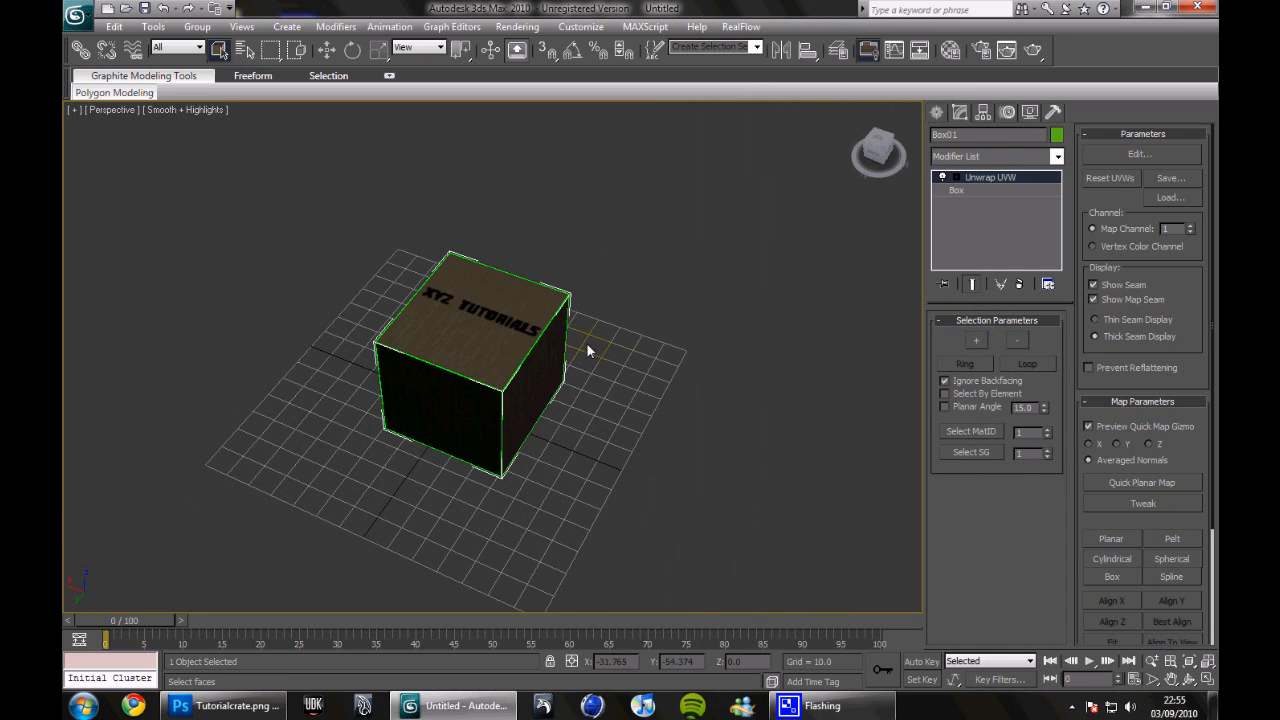
click(937, 118)
alt+middle_drag(622, 298, 670, 337)
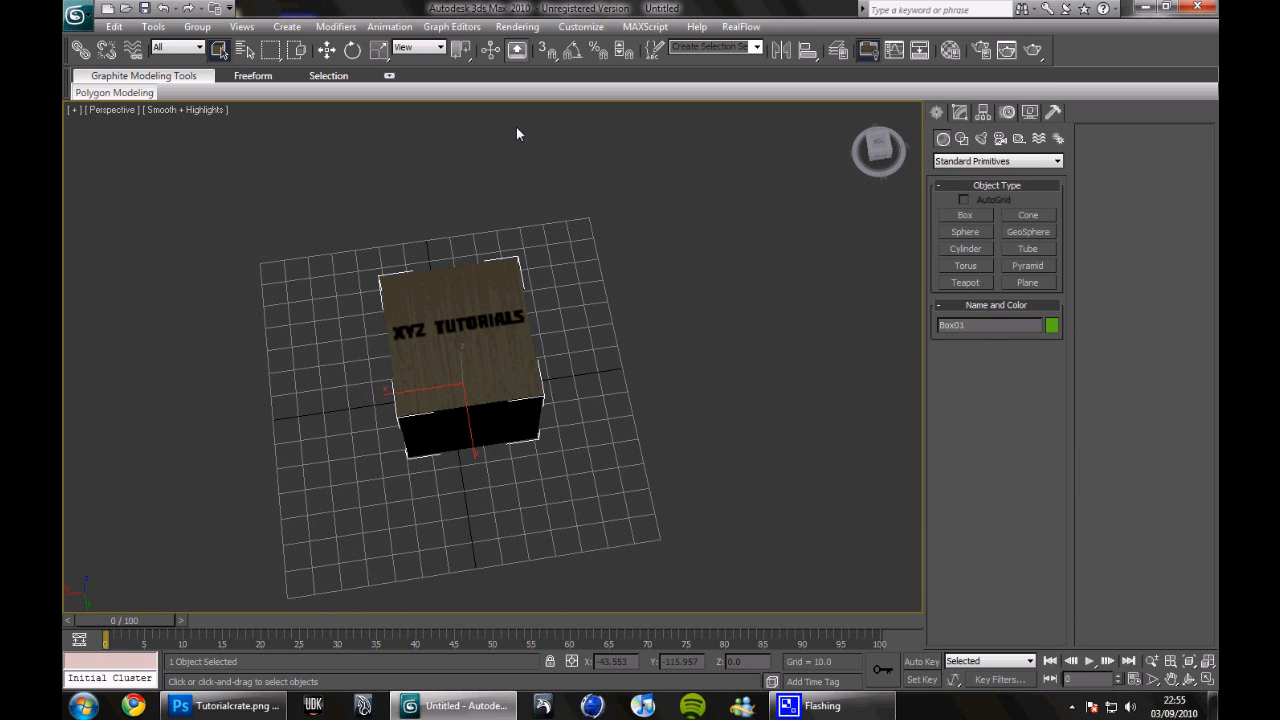
- Render the Perspective view from above the crate to check its lettered top, and close the rendered image
middle_drag(577, 255, 607, 258)
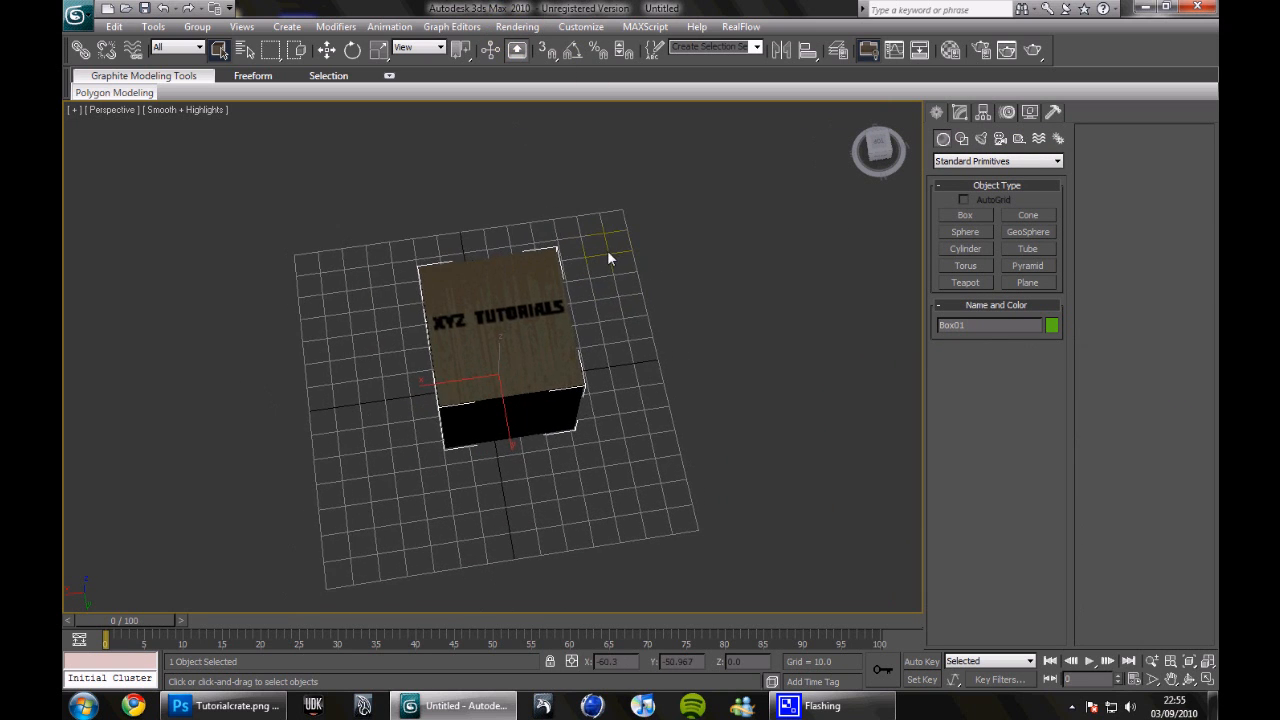
click(516, 32)
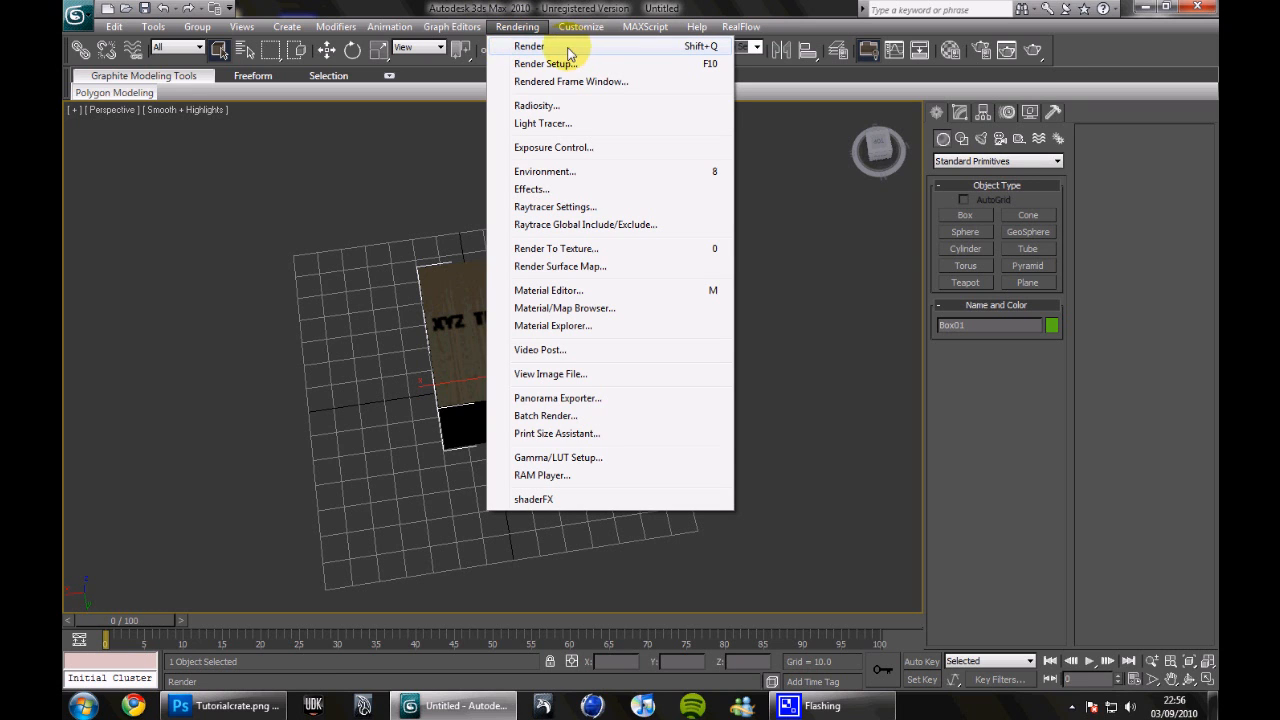
click(565, 46)
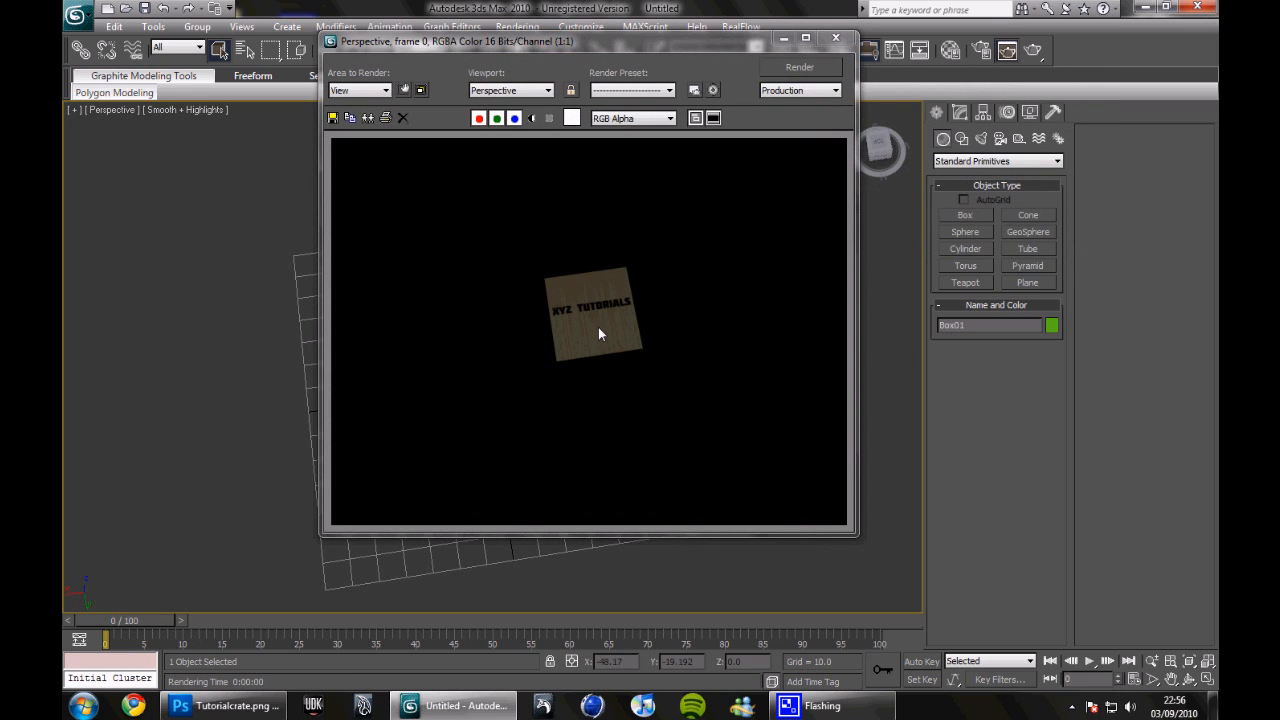
click(828, 41)
- Deselect the box and render the Perspective view from an angle showing the crate's top and two sides
alt+middle_drag(762, 407, 697, 344)
click(697, 344)
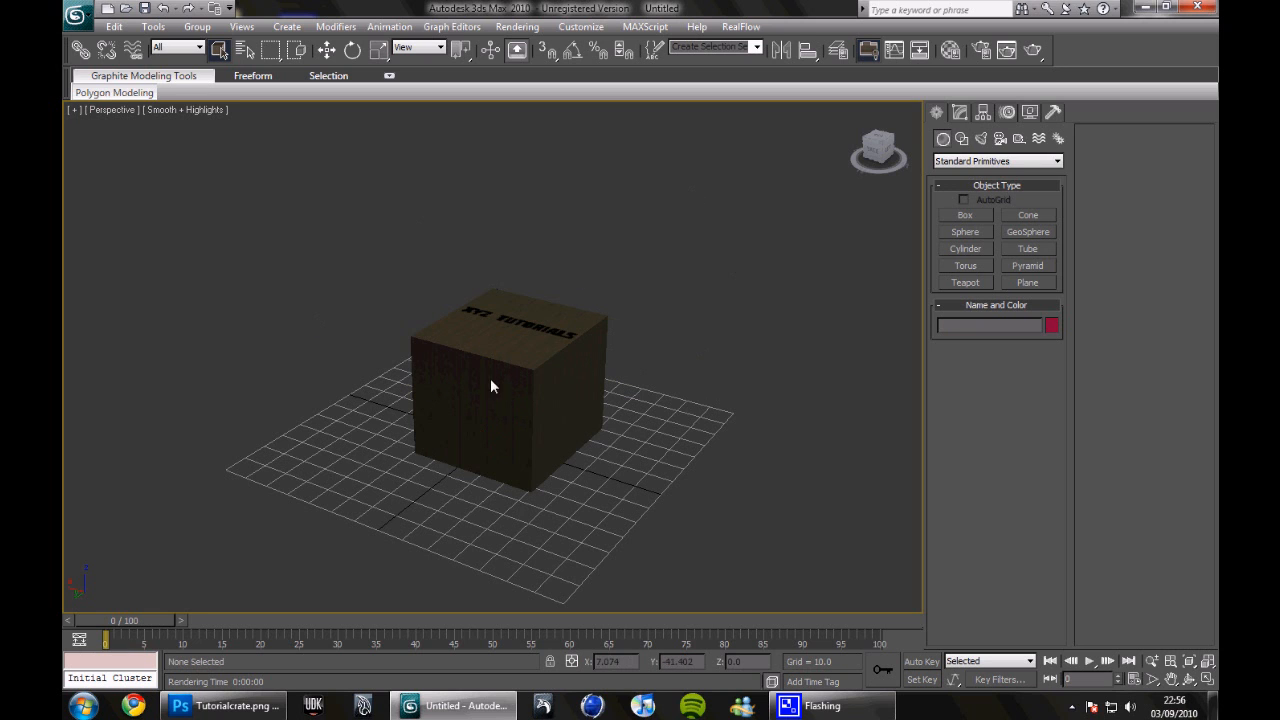
click(517, 26)
click(529, 45)
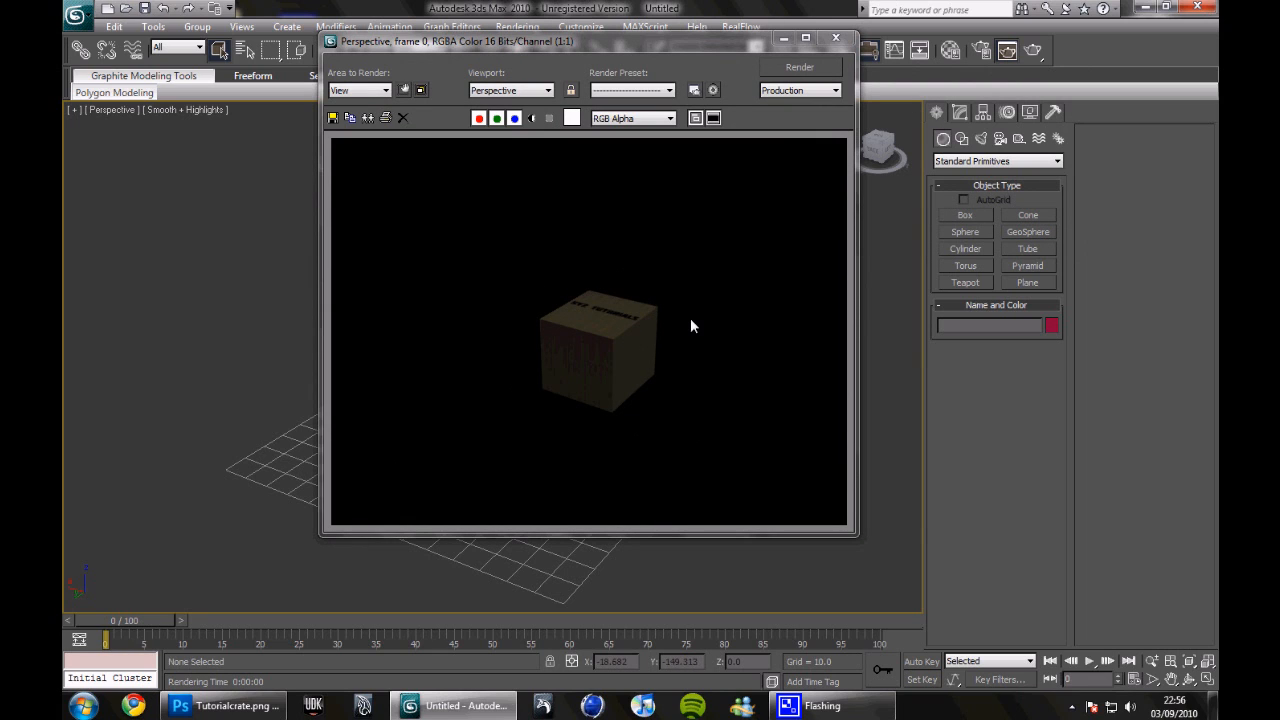
- Look at the save dialog for the rendered image, cancel it without saving, and close the rendered frame
click(333, 120)
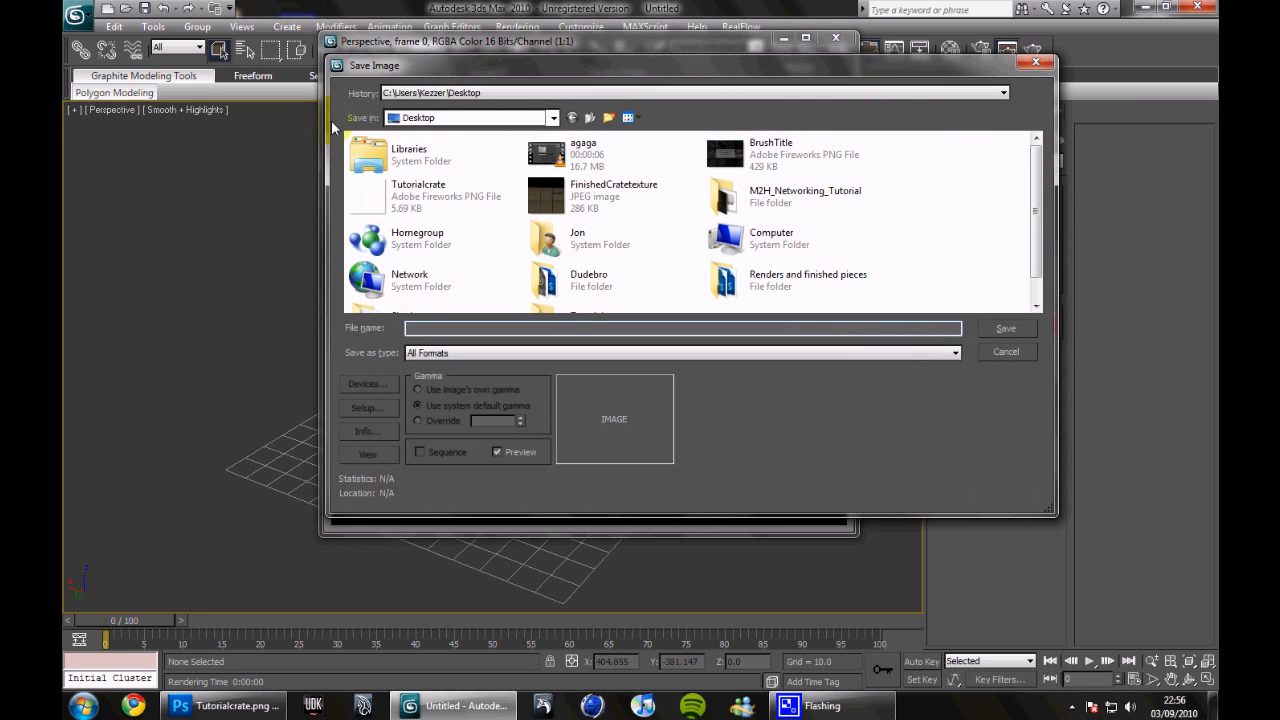
click(985, 352)
click(836, 38)
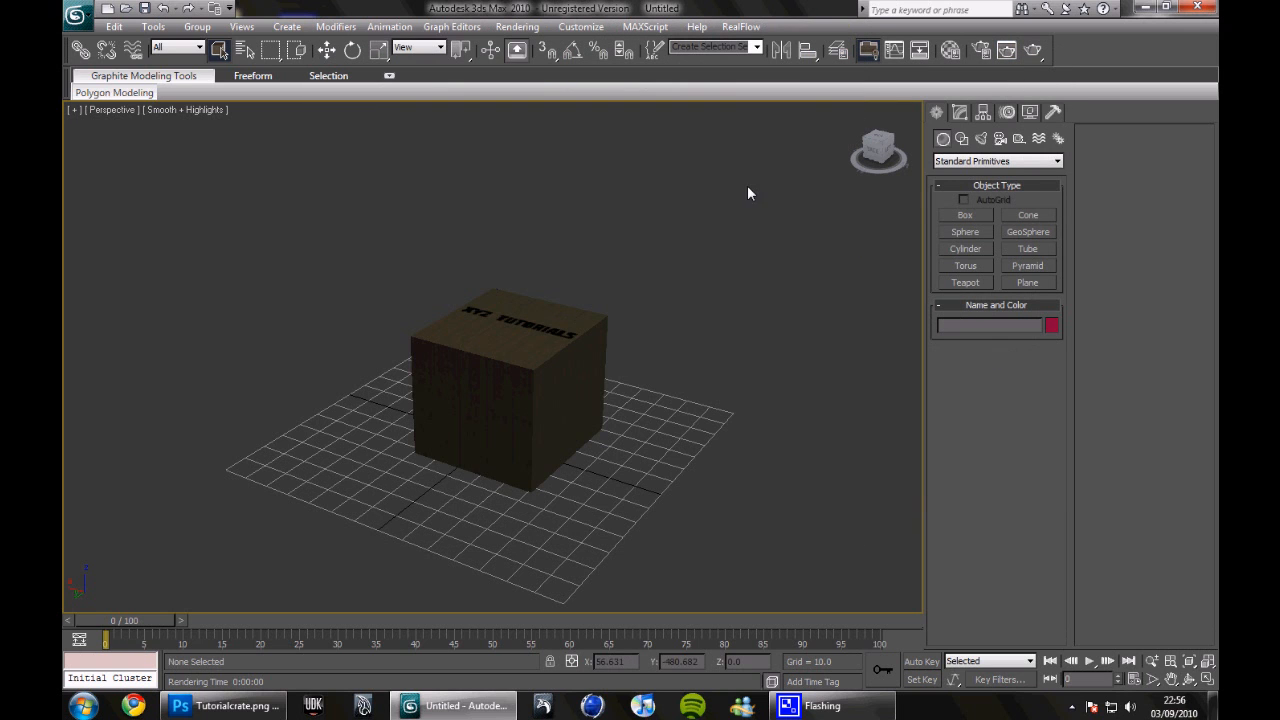